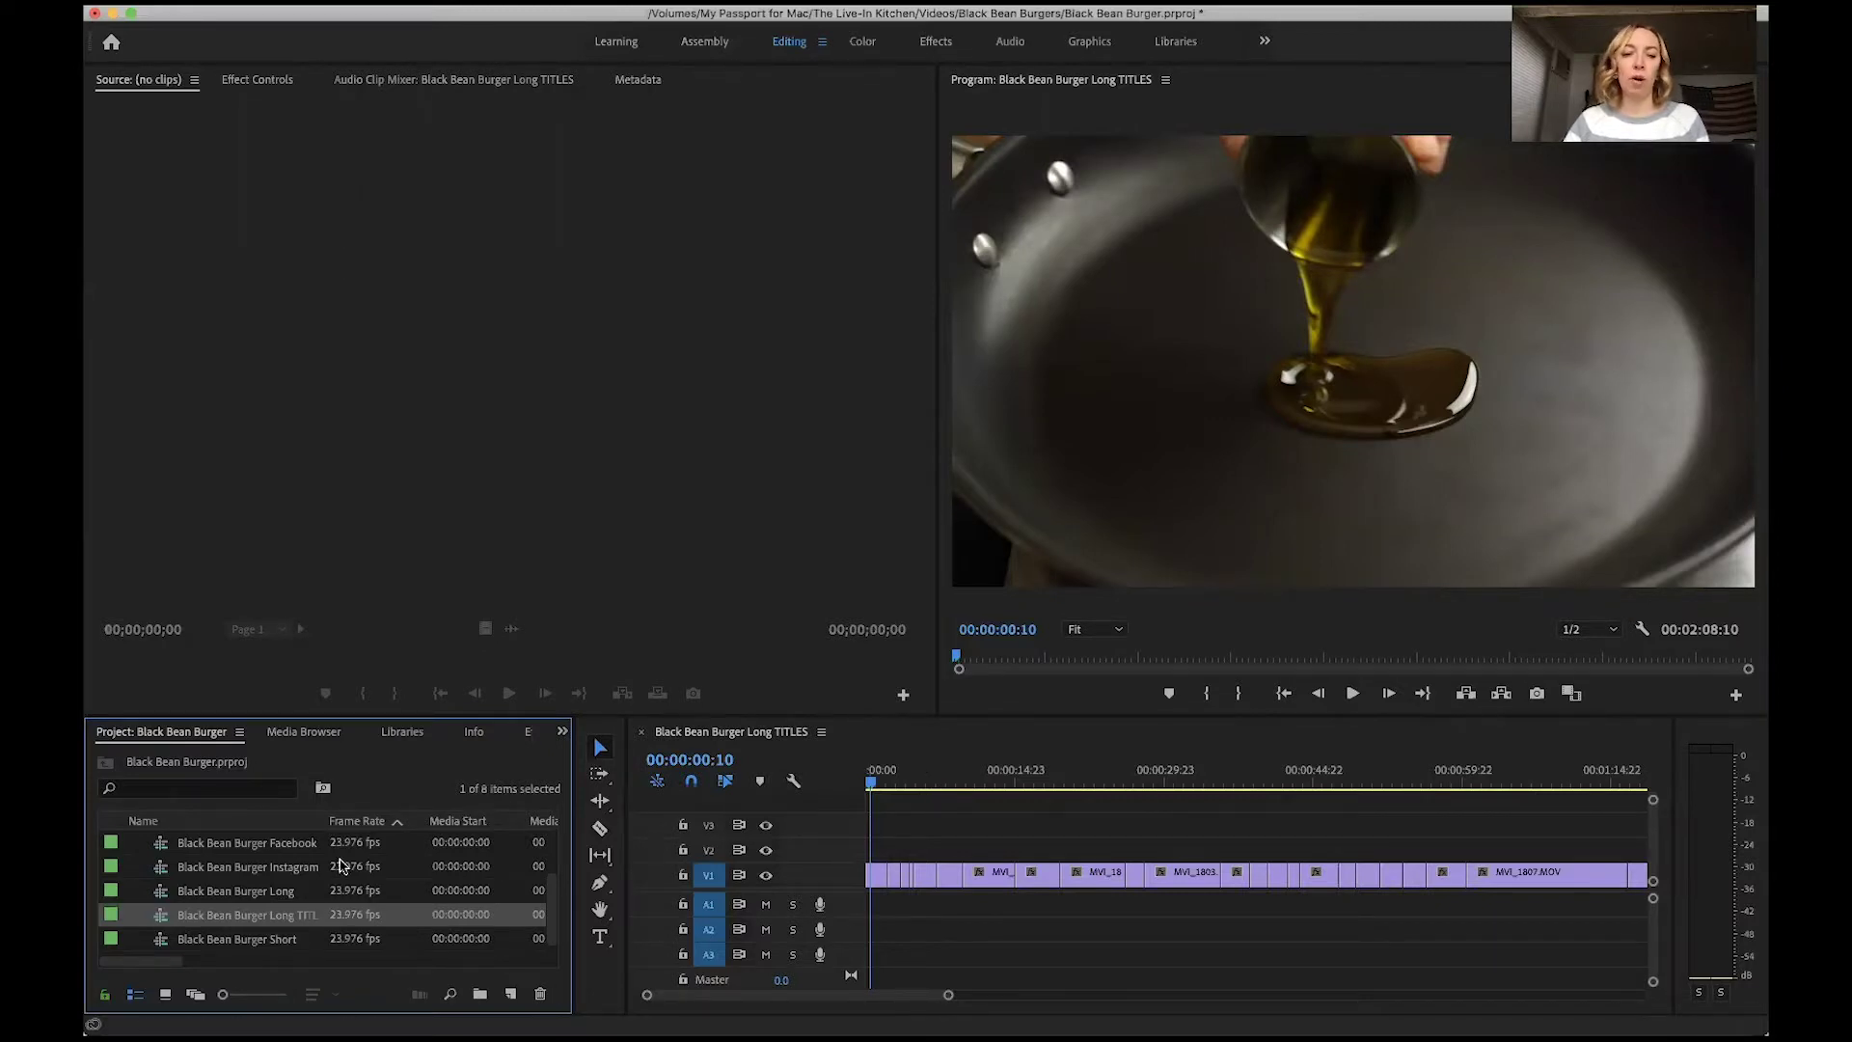
# Expand the Titles bin to list ingredient titles such as ACTIVE DRY YEAST and ALLSPICE
pyautogui.scroll(3, 186, 901)
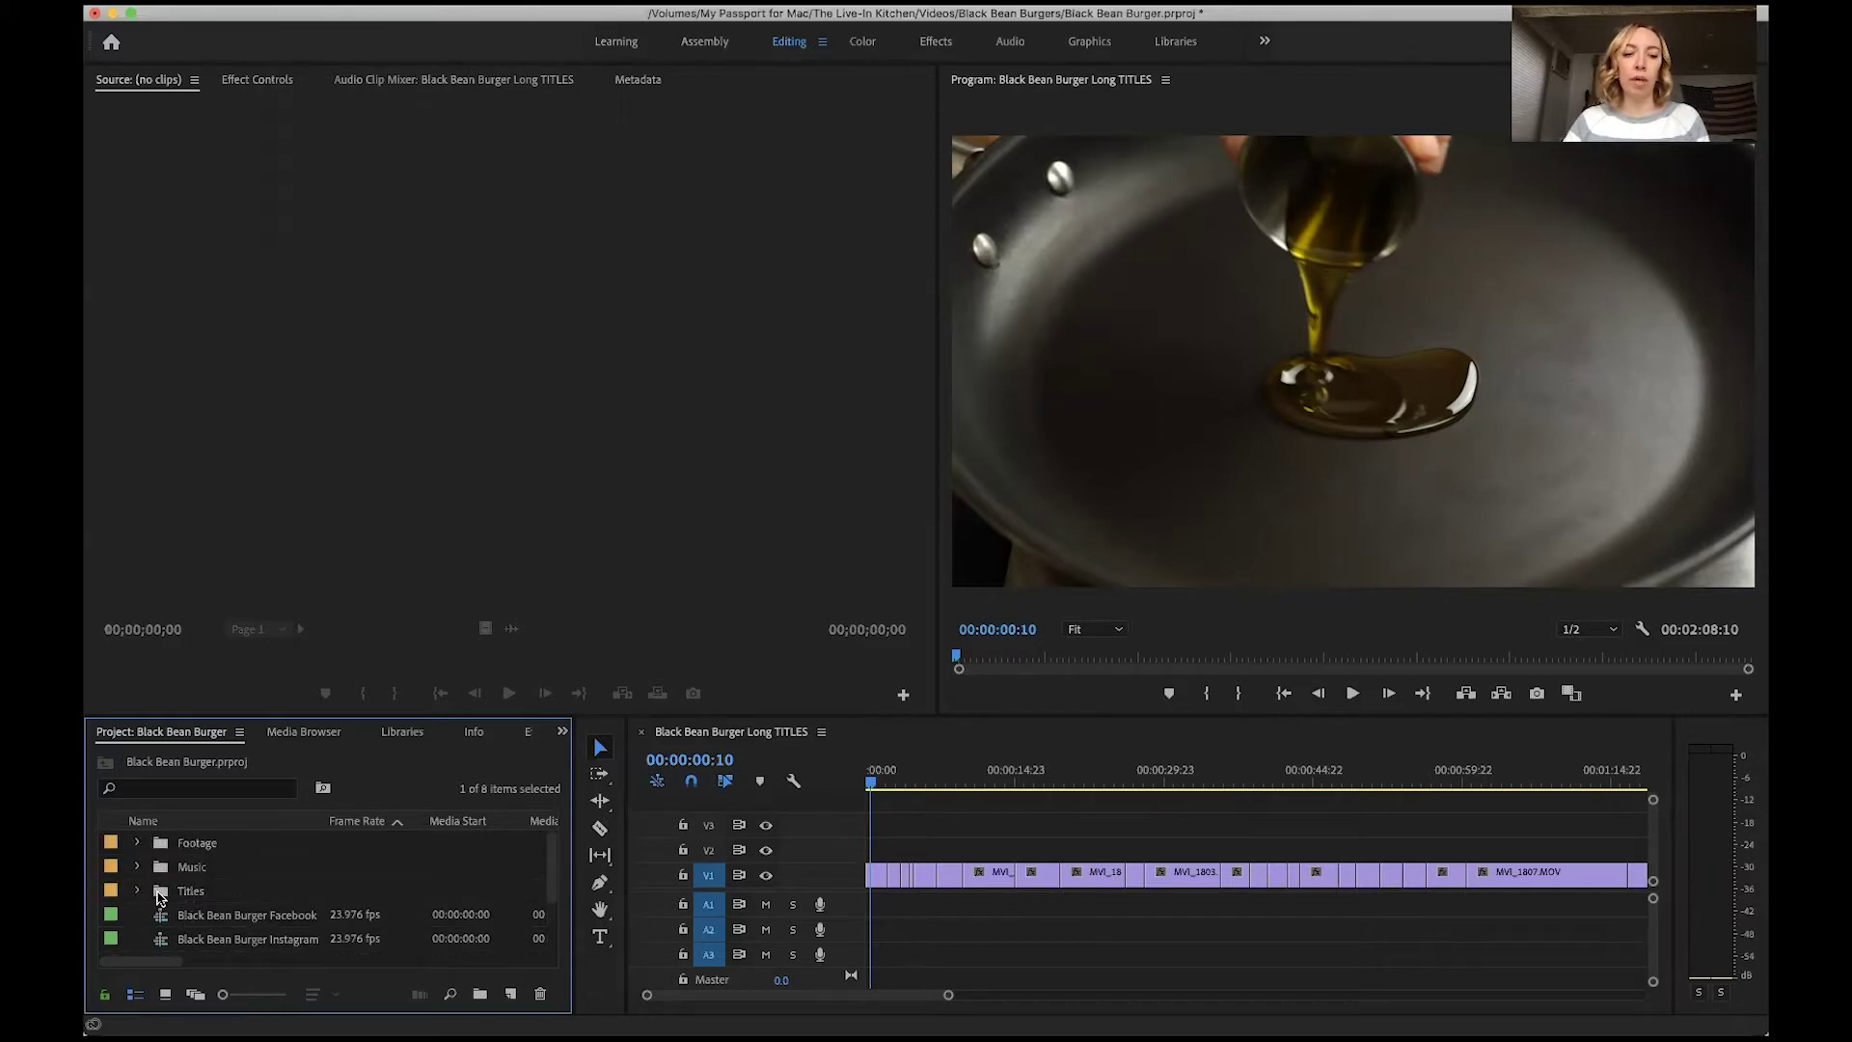
pyautogui.click(160, 895)
pyautogui.click(134, 891)
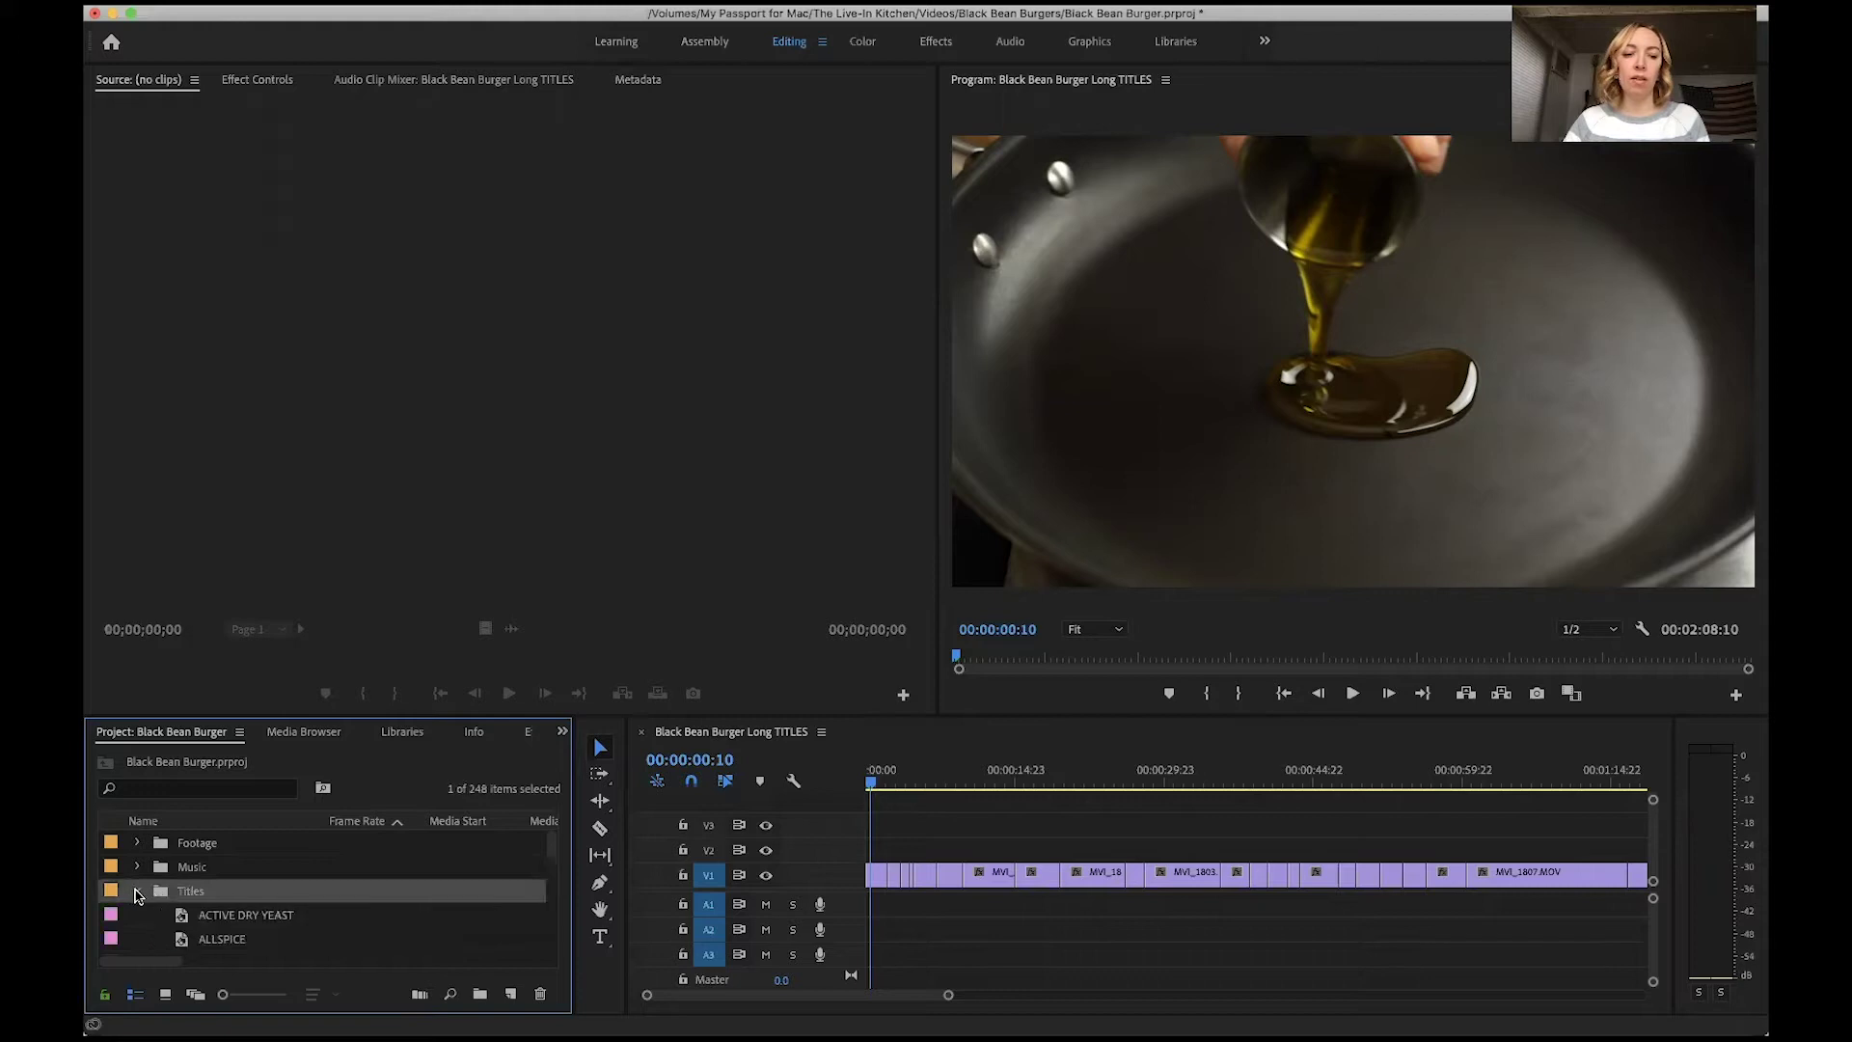
pyautogui.scroll(-3, 220, 911)
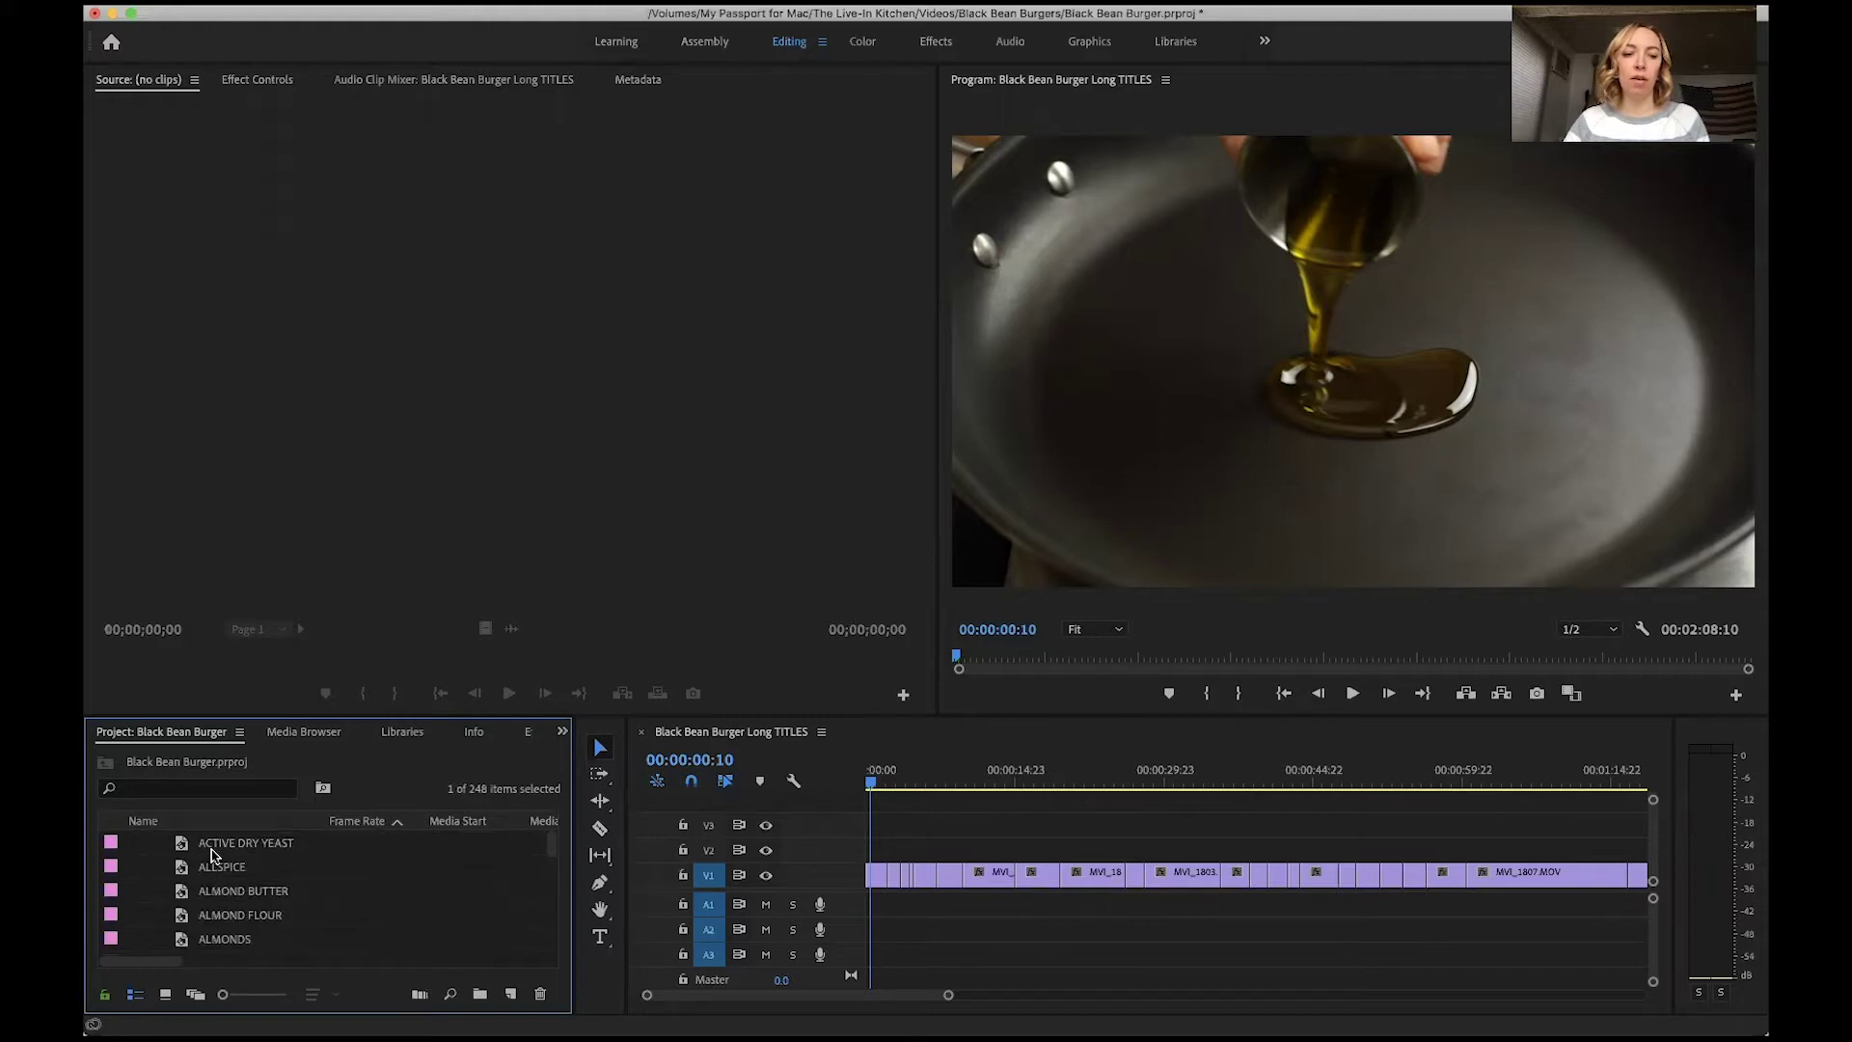
pyautogui.scroll(-4, 213, 855)
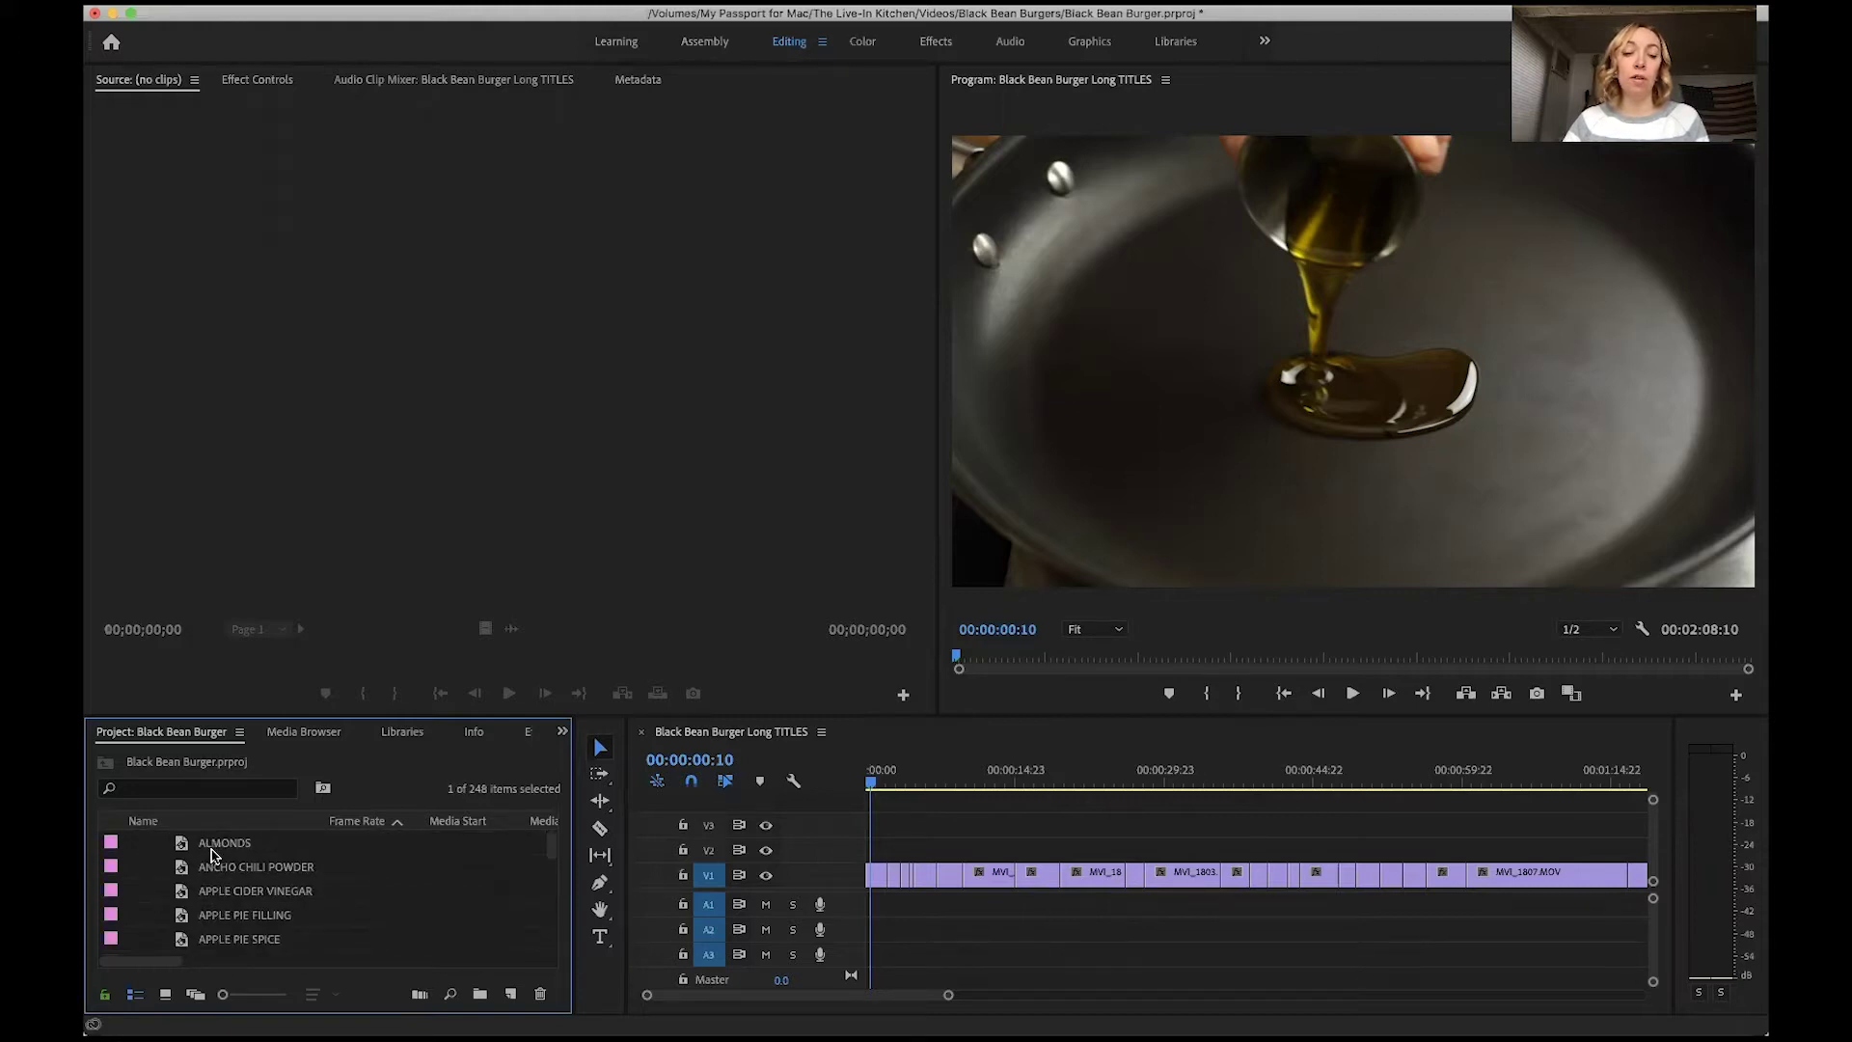
pyautogui.scroll(7, 212, 854)
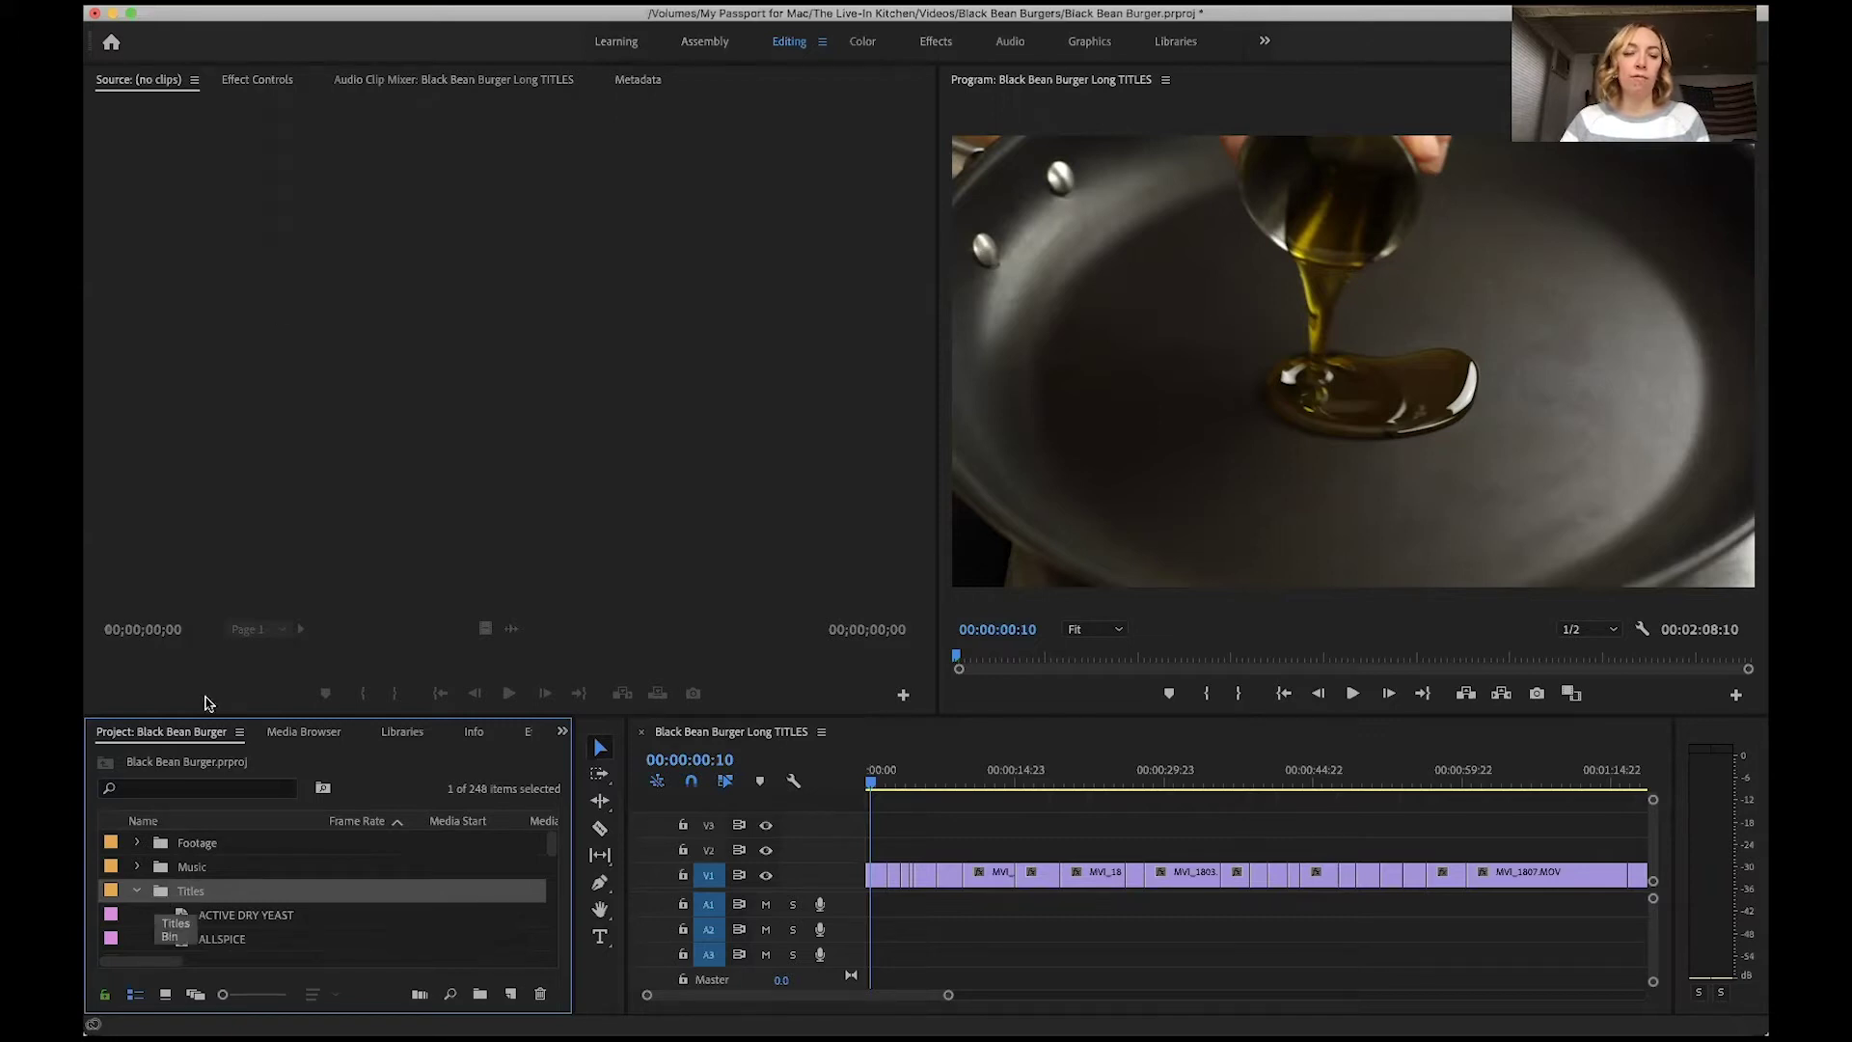
pyautogui.click(280, 2)
# Create a new legacy title named Olive Oil from File > New > Legacy Title
pyautogui.moveTo(280, 25)
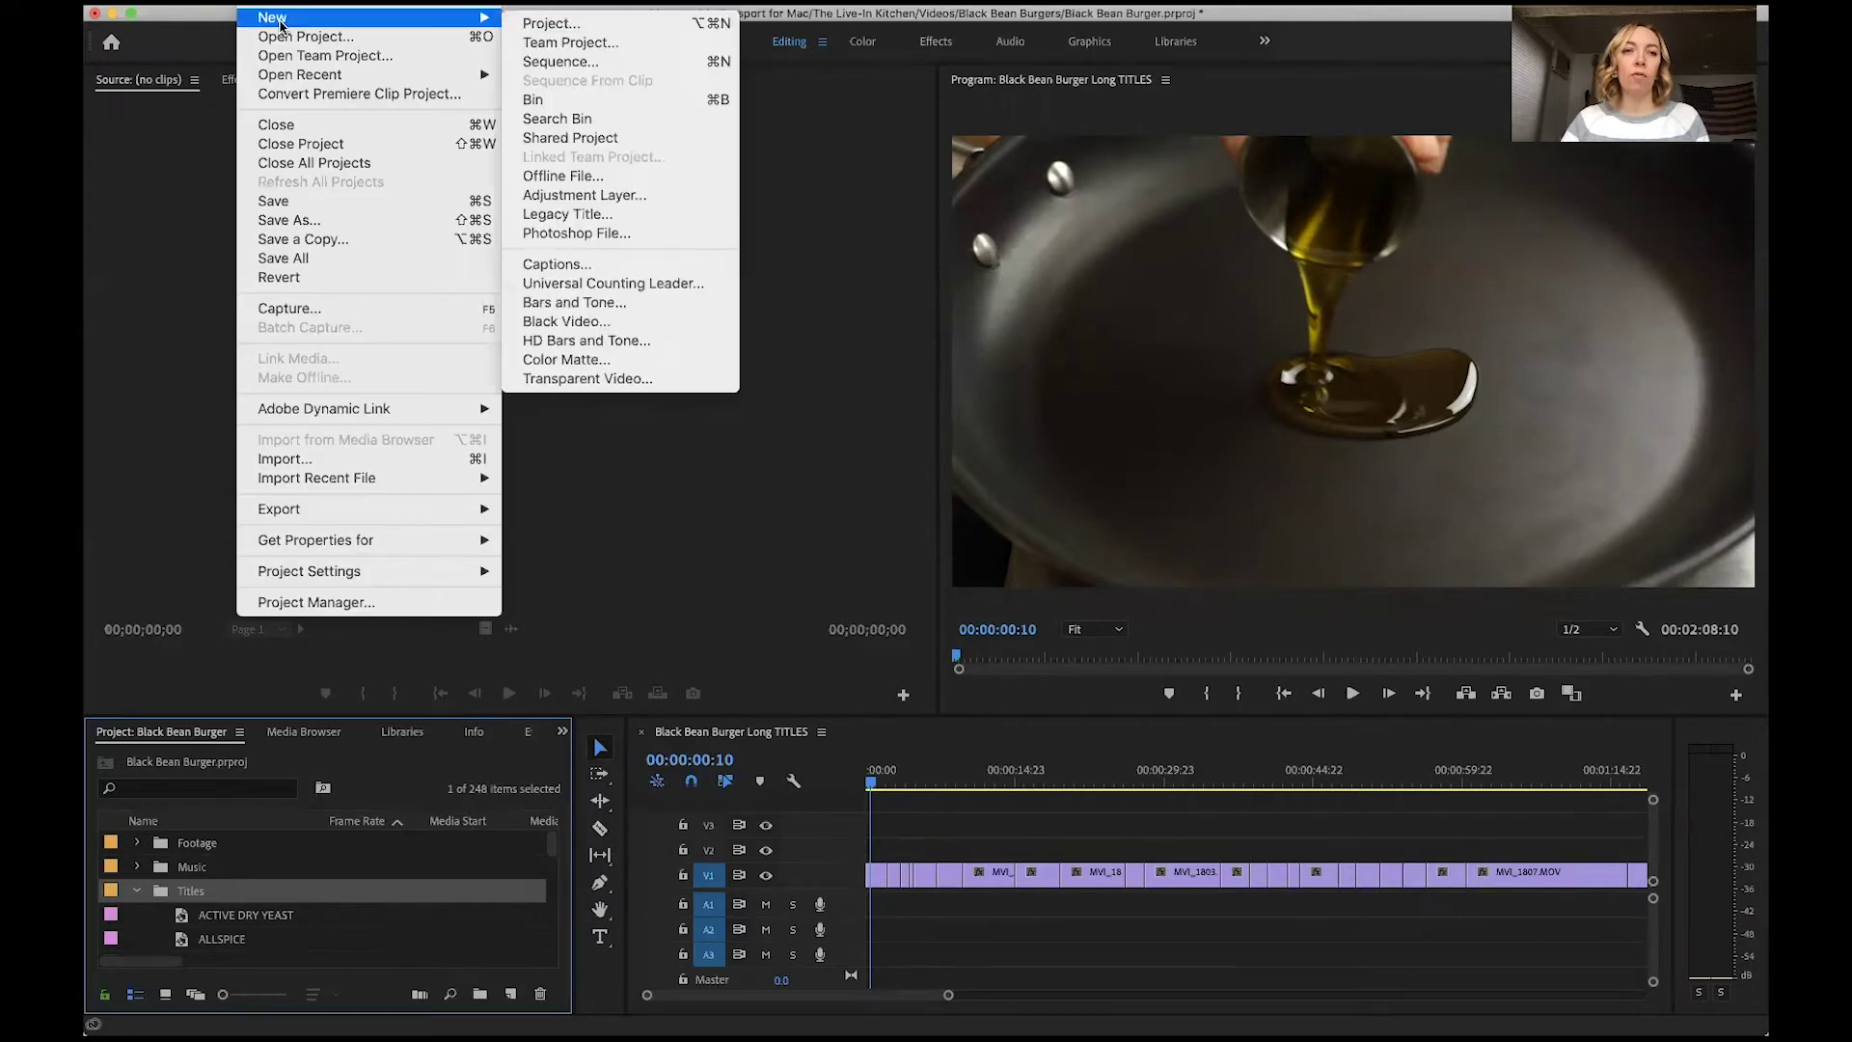
pyautogui.click(576, 215)
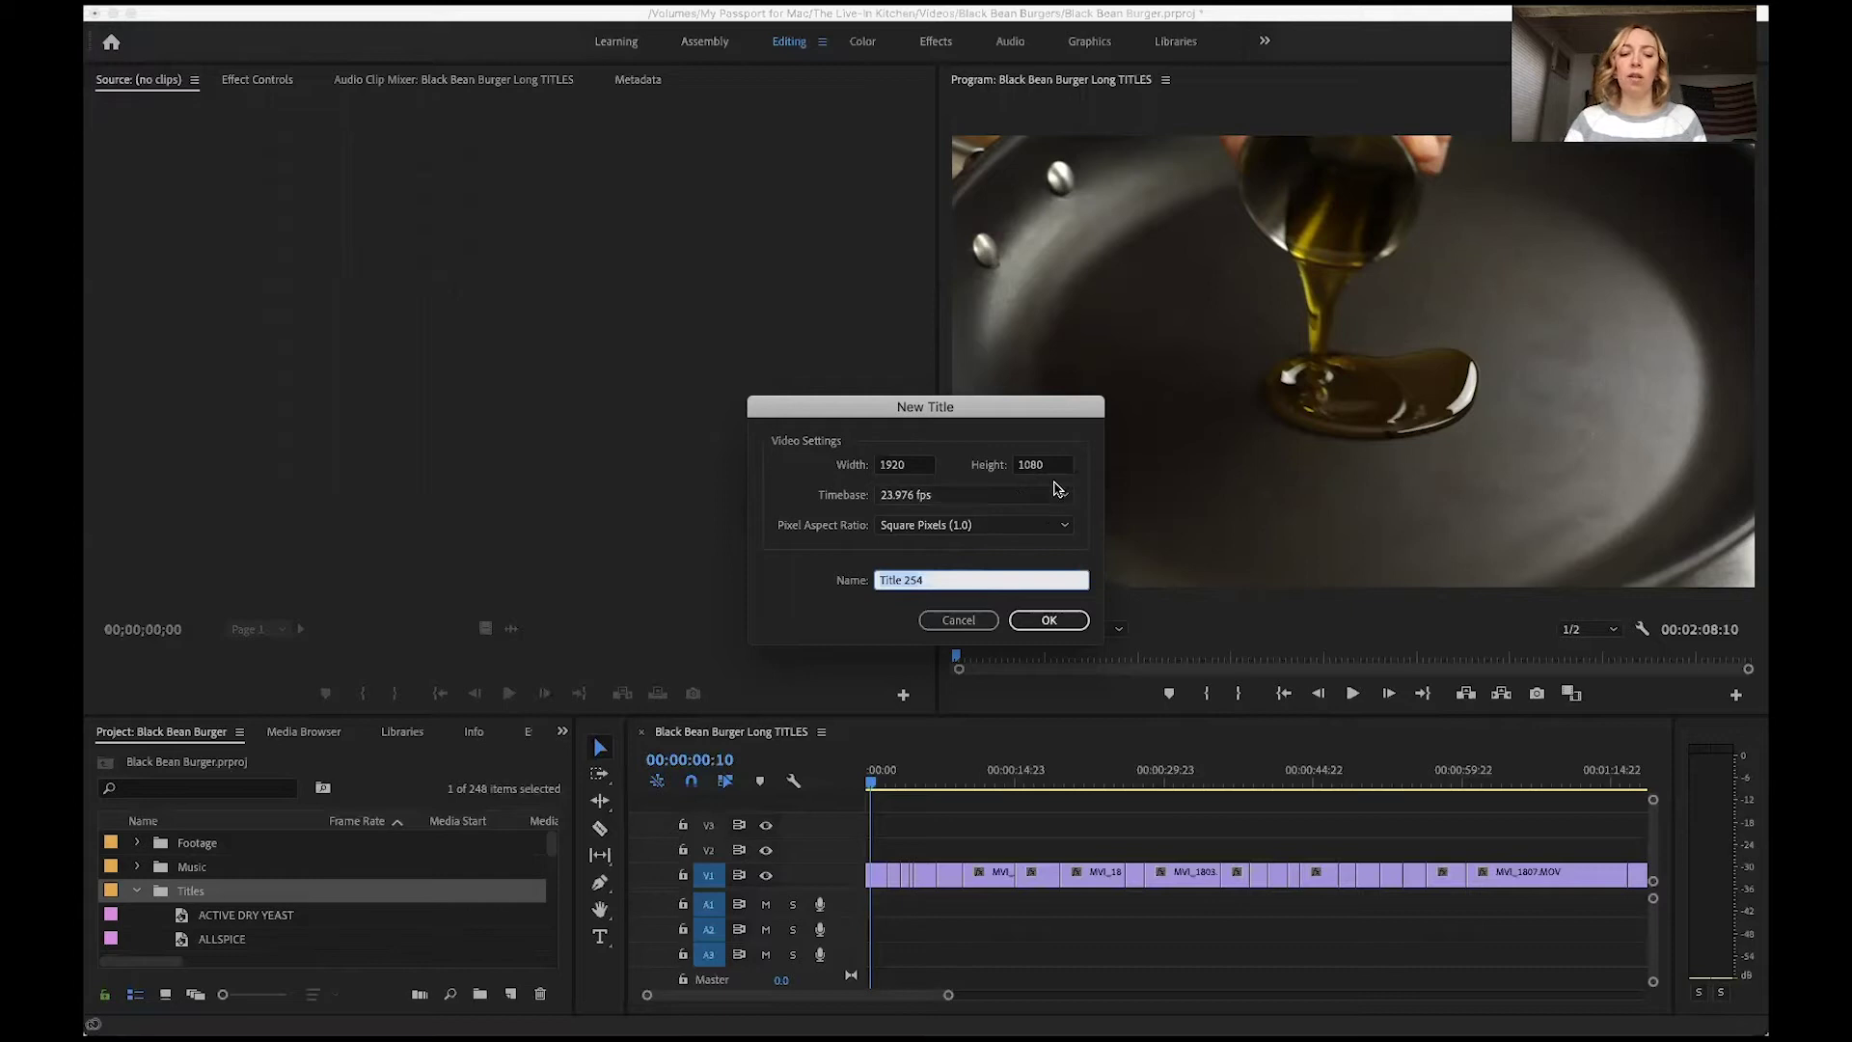
pyautogui.write('Olive Oil')
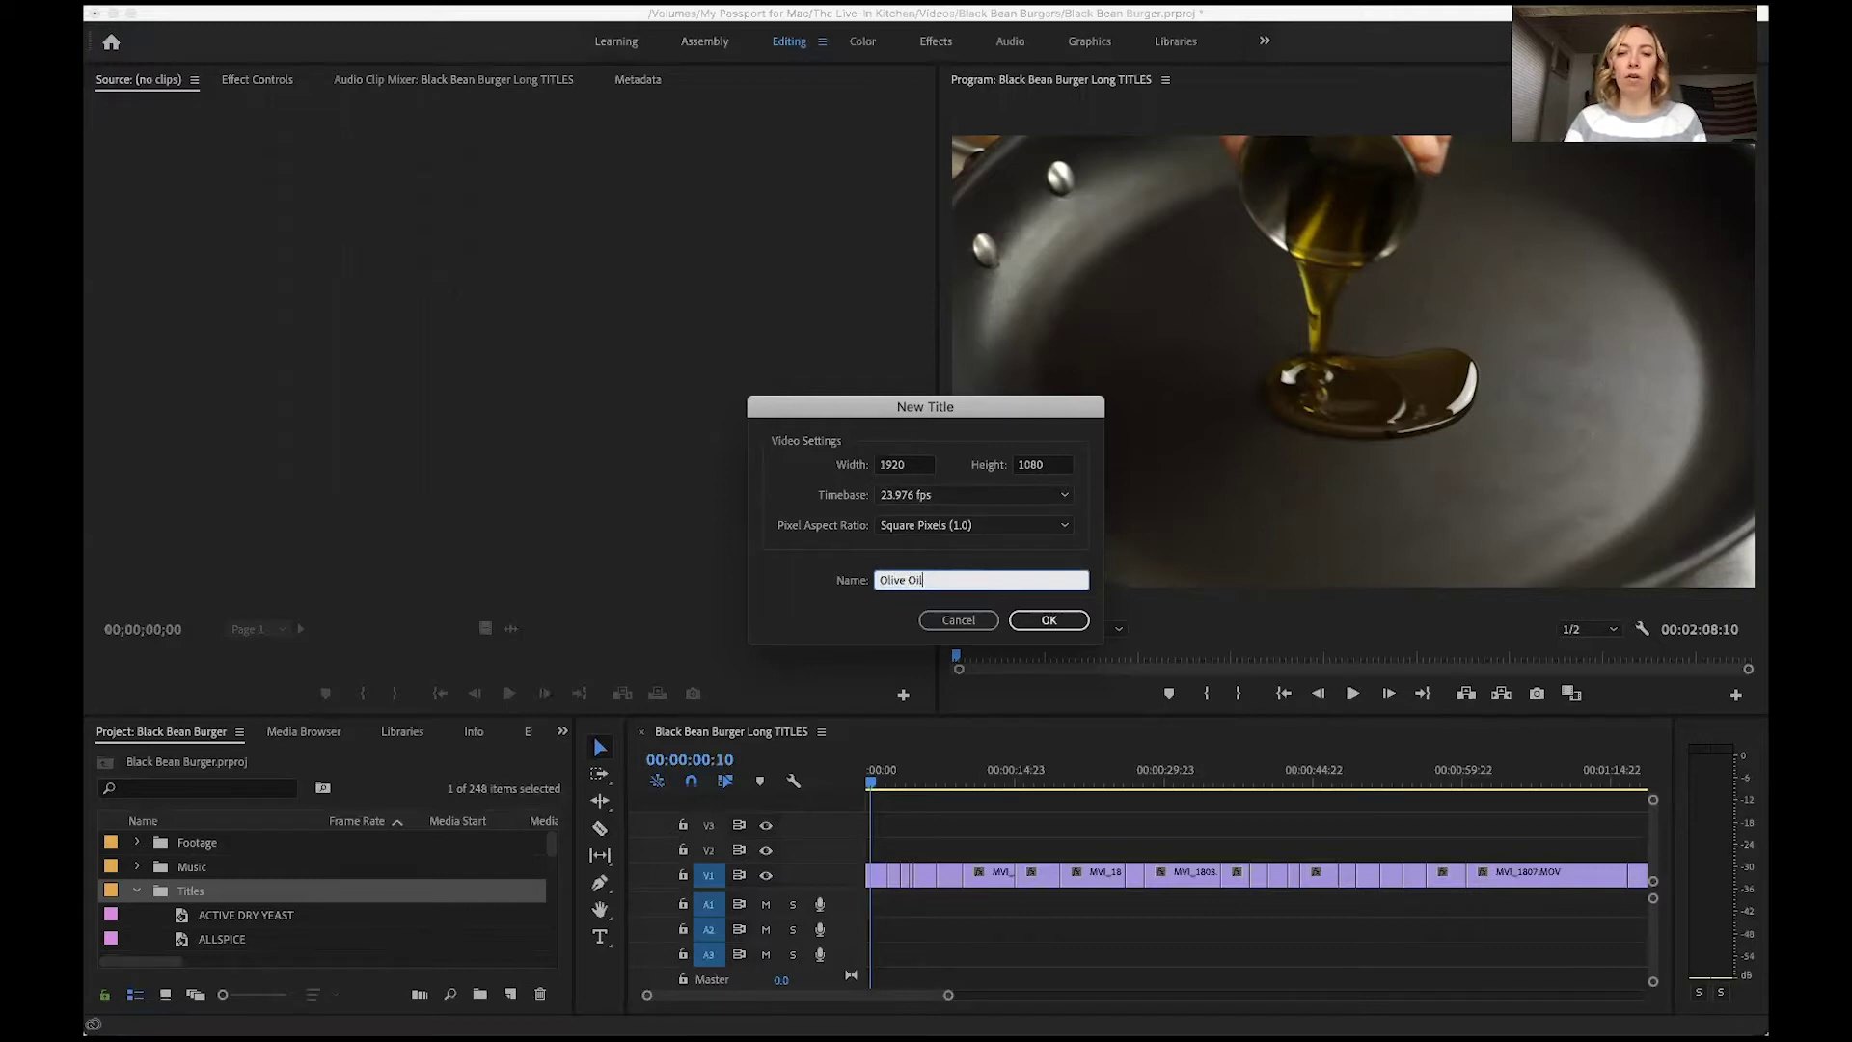
pyautogui.press('Return')
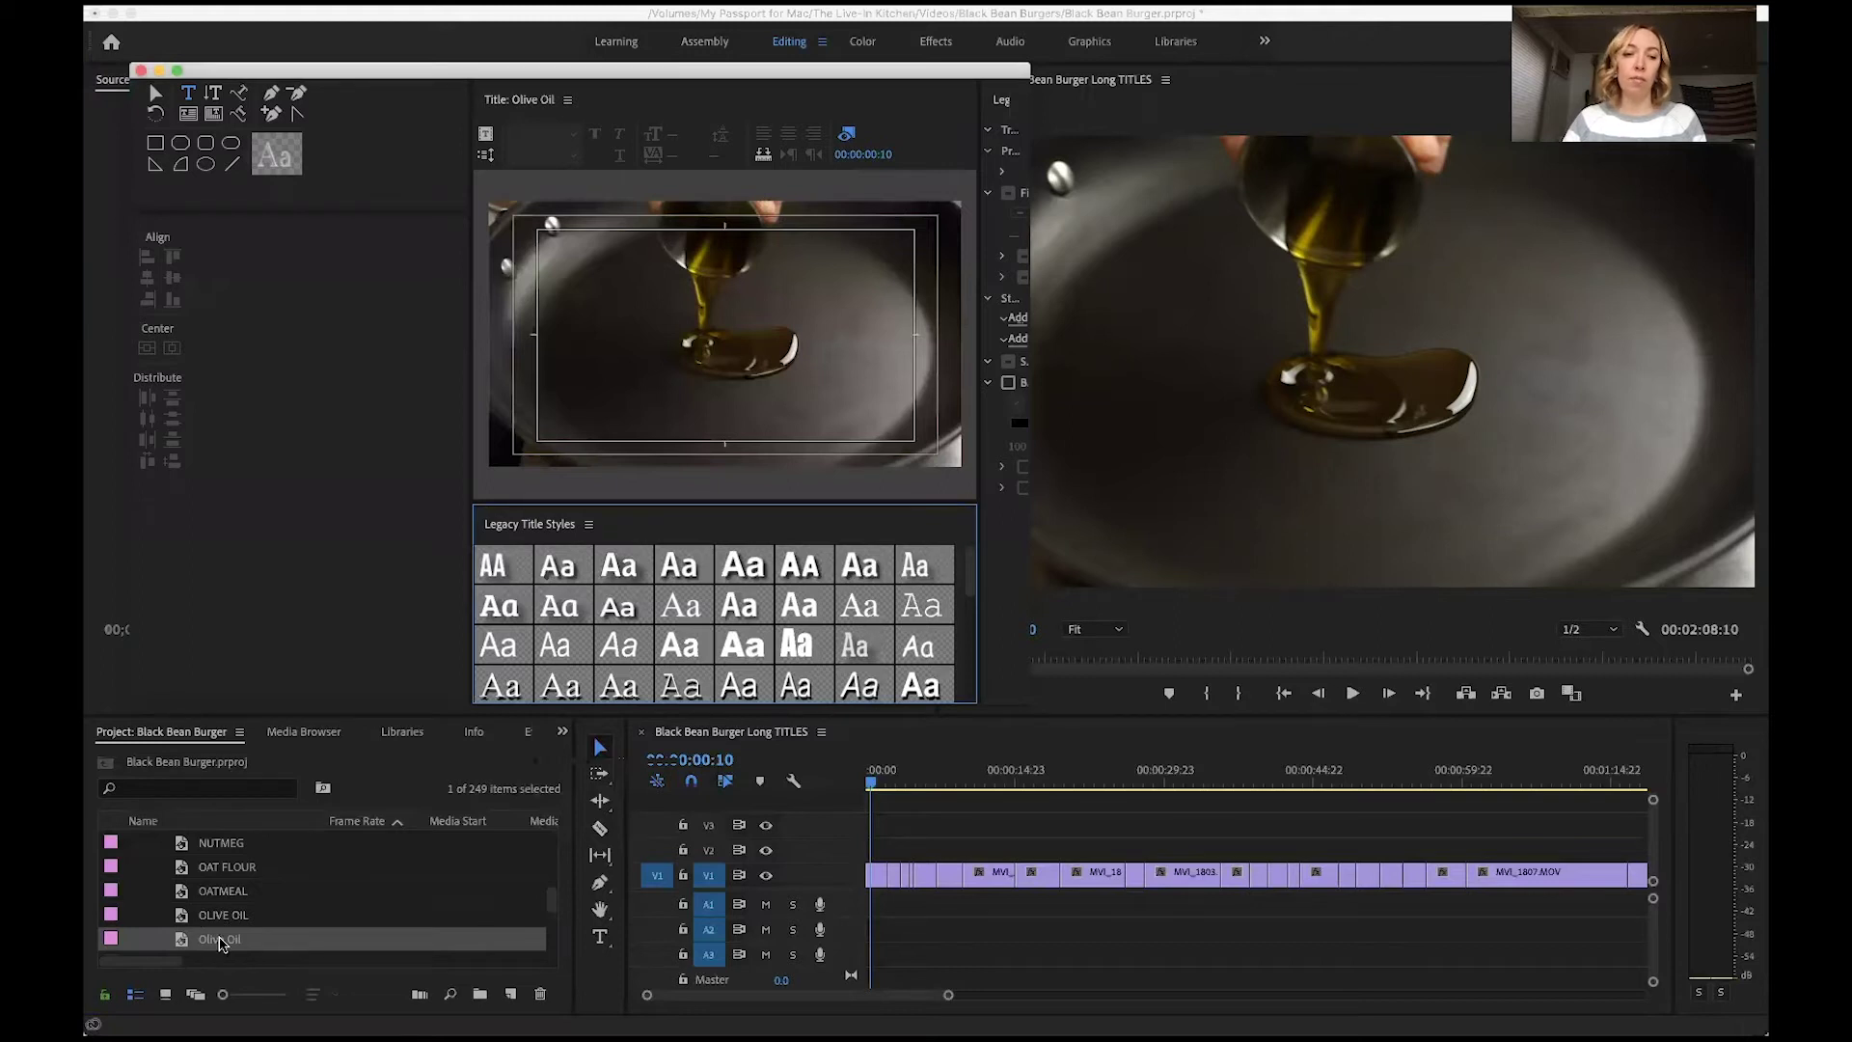
# Widen the title preview and Legacy Title Properties panels, then start a text box with the Type Tool
pyautogui.moveTo(471, 292); pyautogui.dragTo(256, 313)
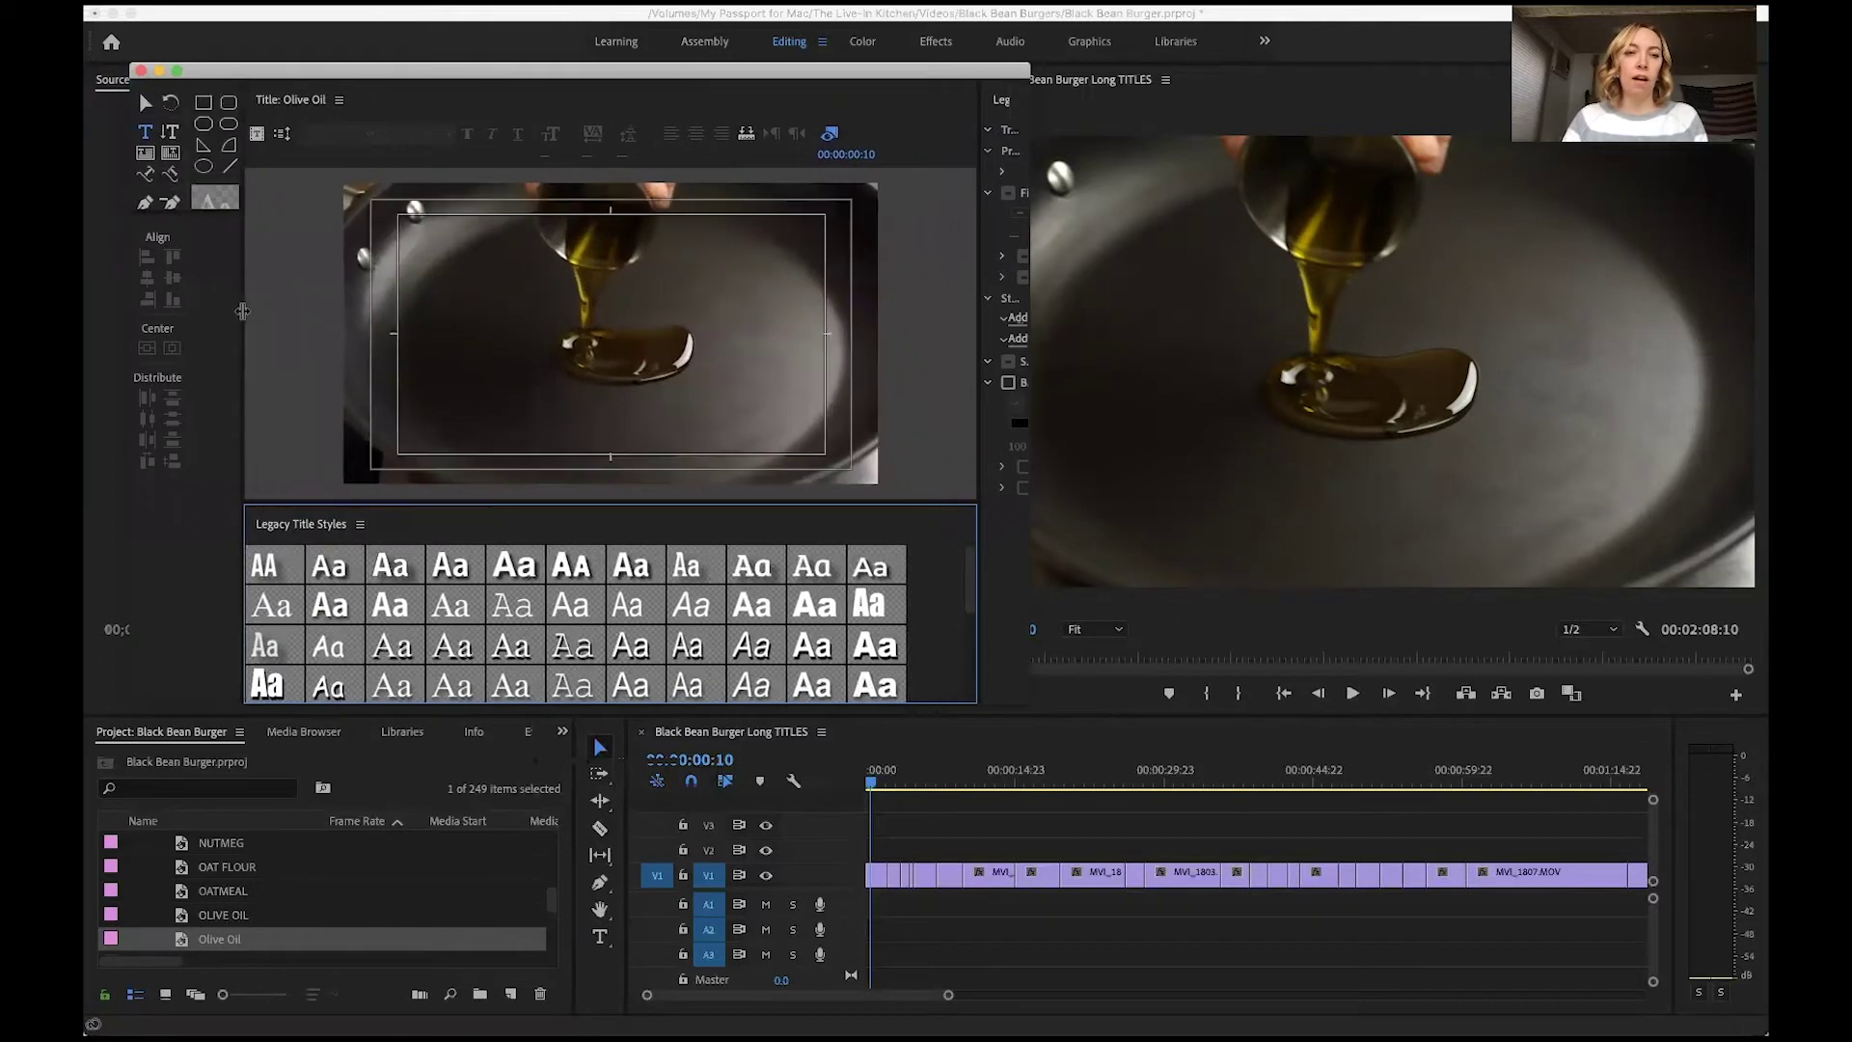
pyautogui.click(972, 214)
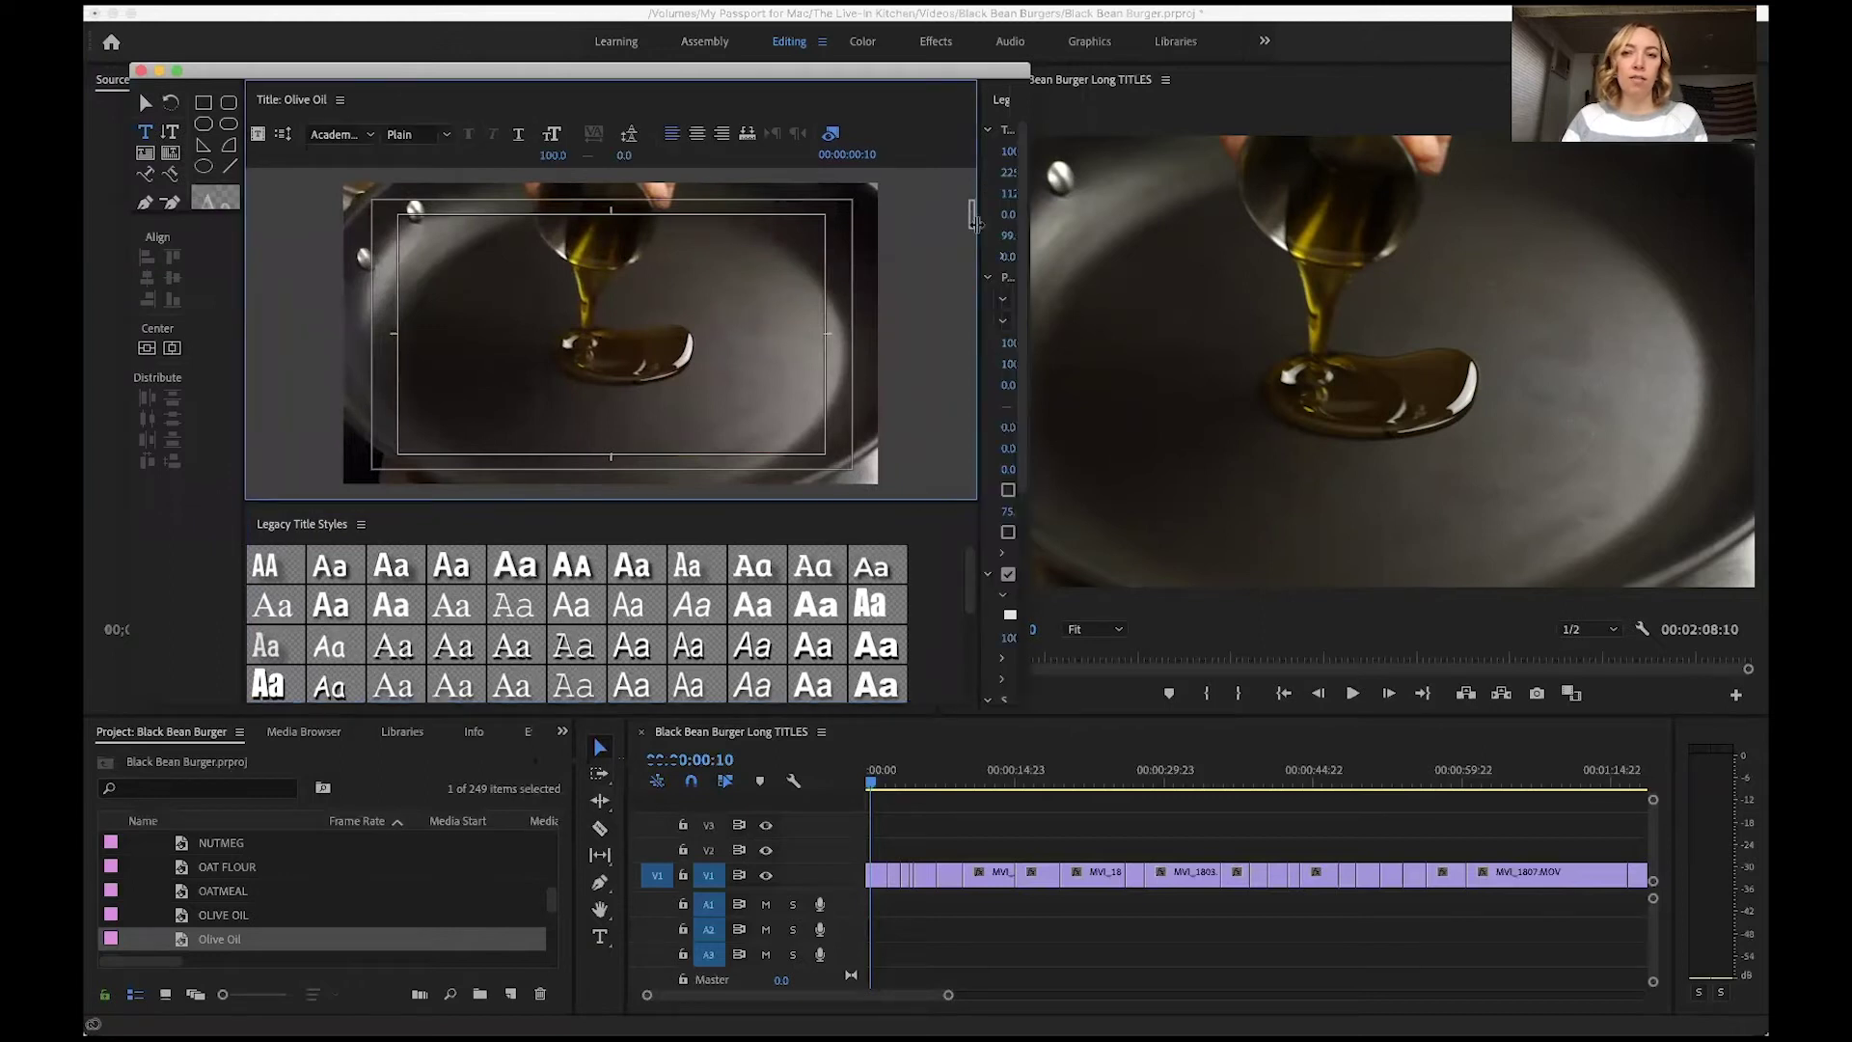
pyautogui.moveTo(977, 227); pyautogui.dragTo(782, 253)
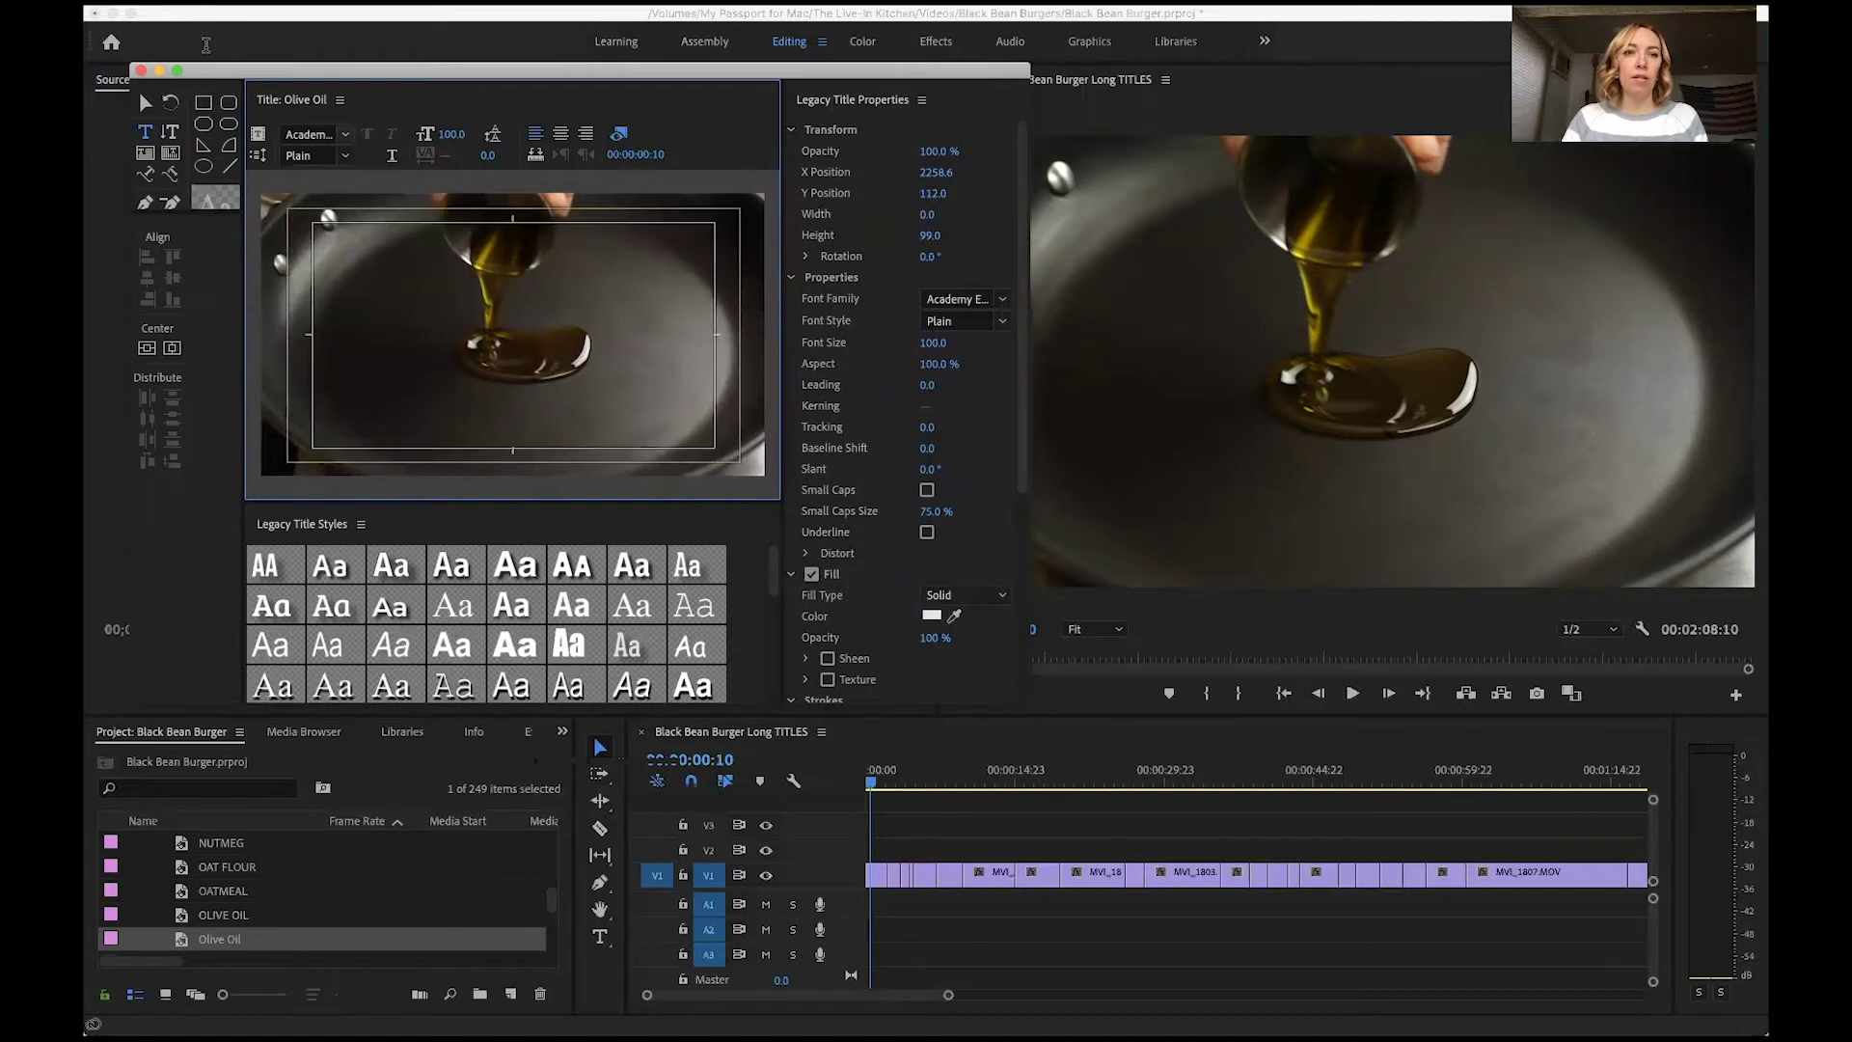
pyautogui.click(224, 54)
pyautogui.click(570, 62)
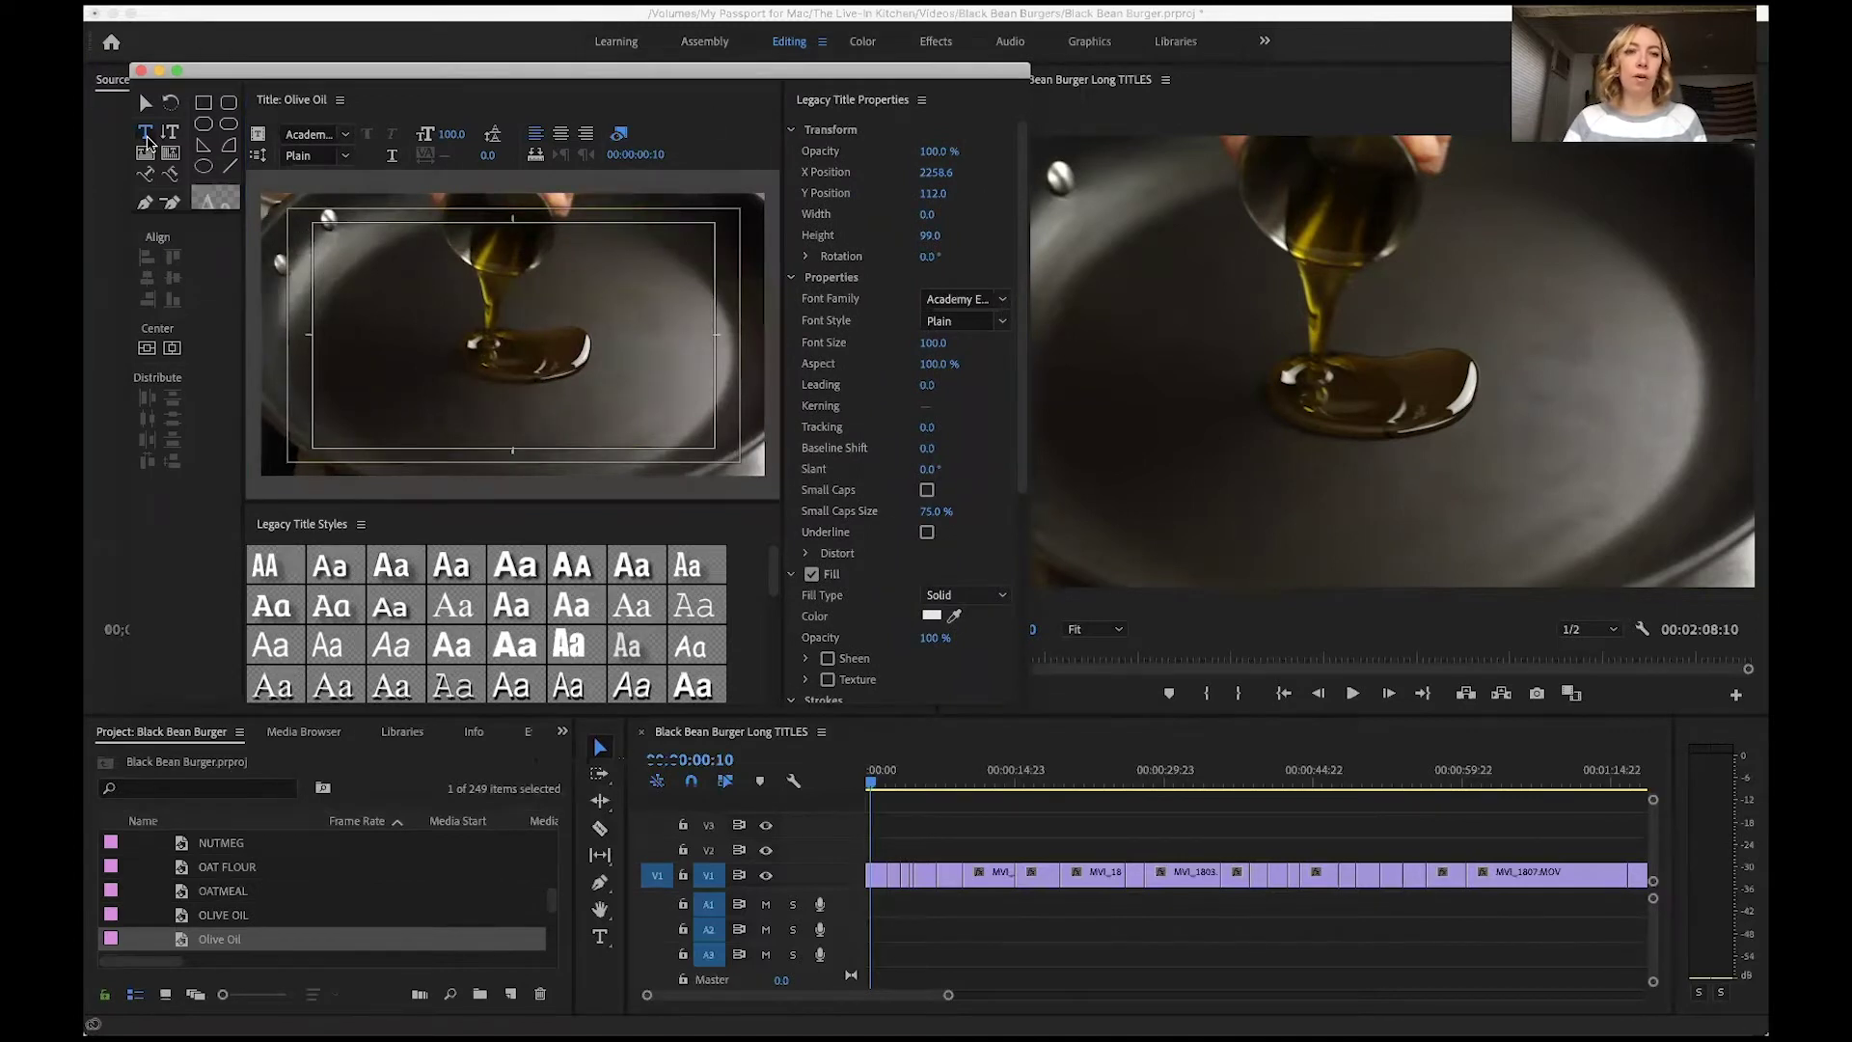
pyautogui.click(142, 135)
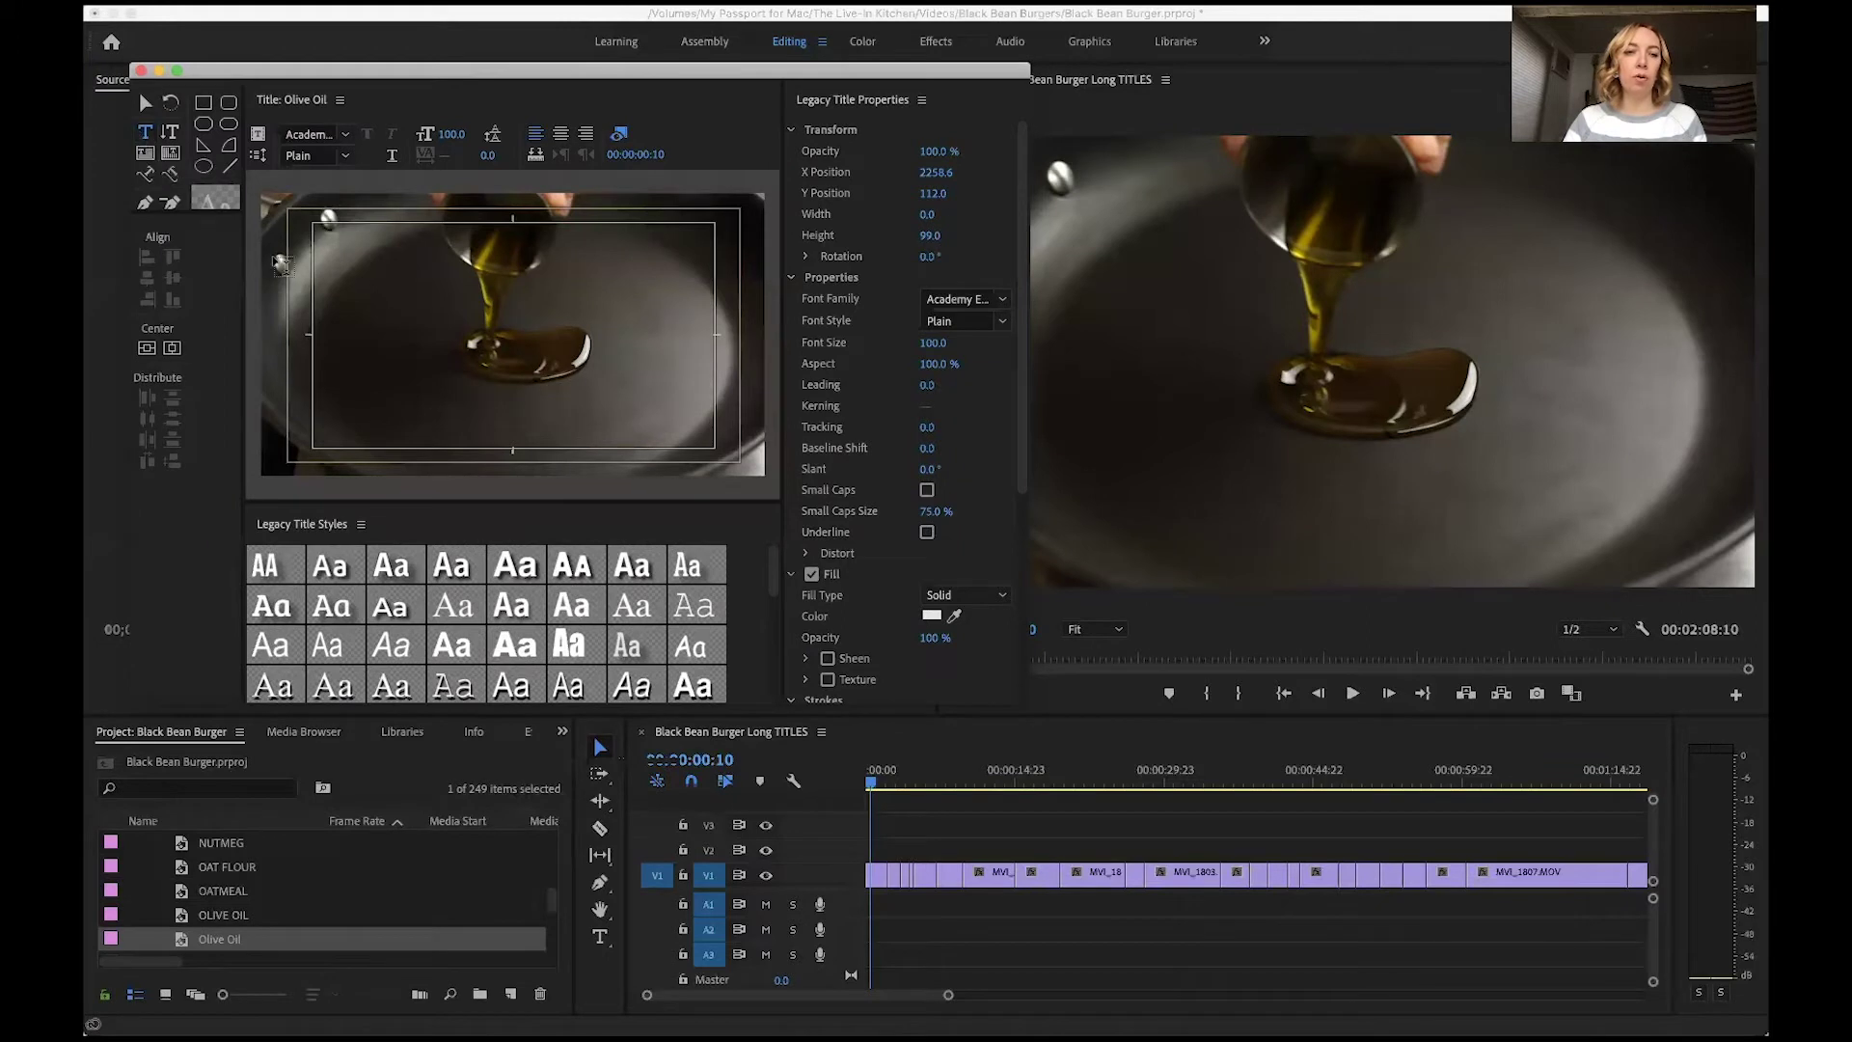
pyautogui.click(407, 320)
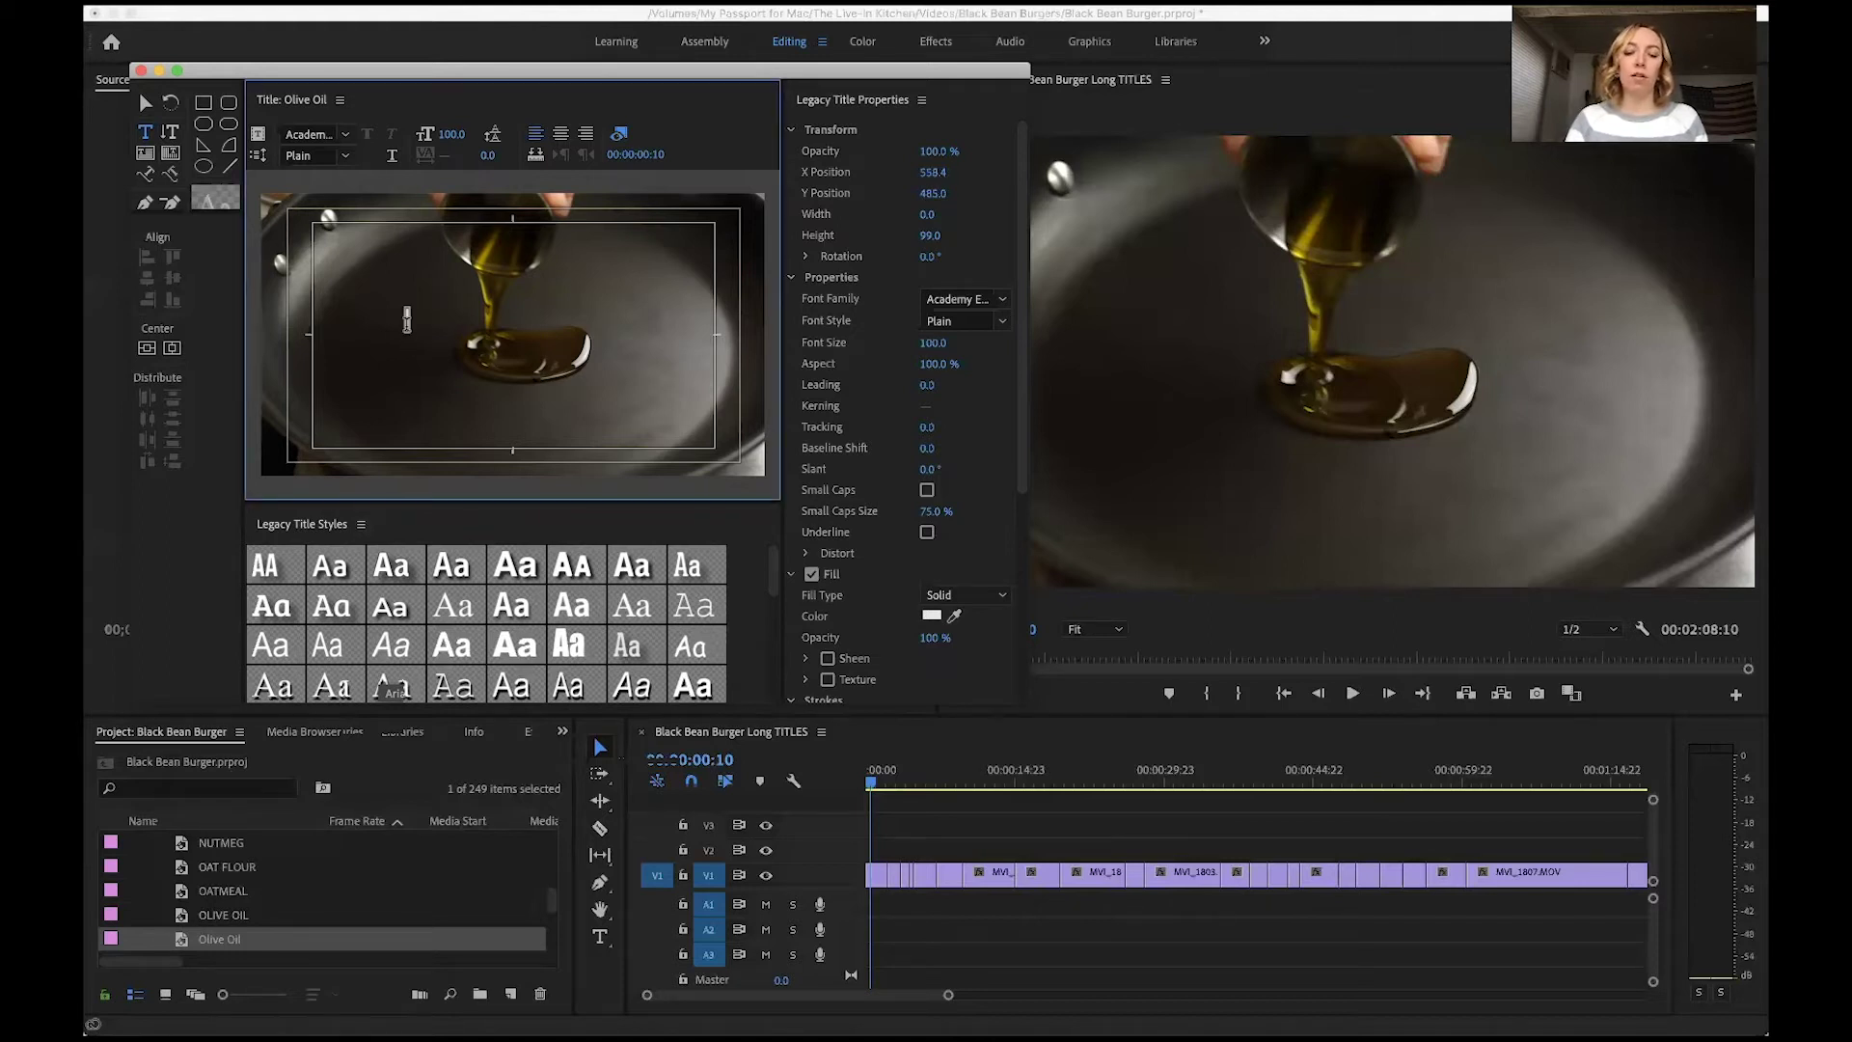
# Type OLIVE OIL in Arial Black at size 120, centred horizontally and vertically
pyautogui.write('OLIVE OIL')
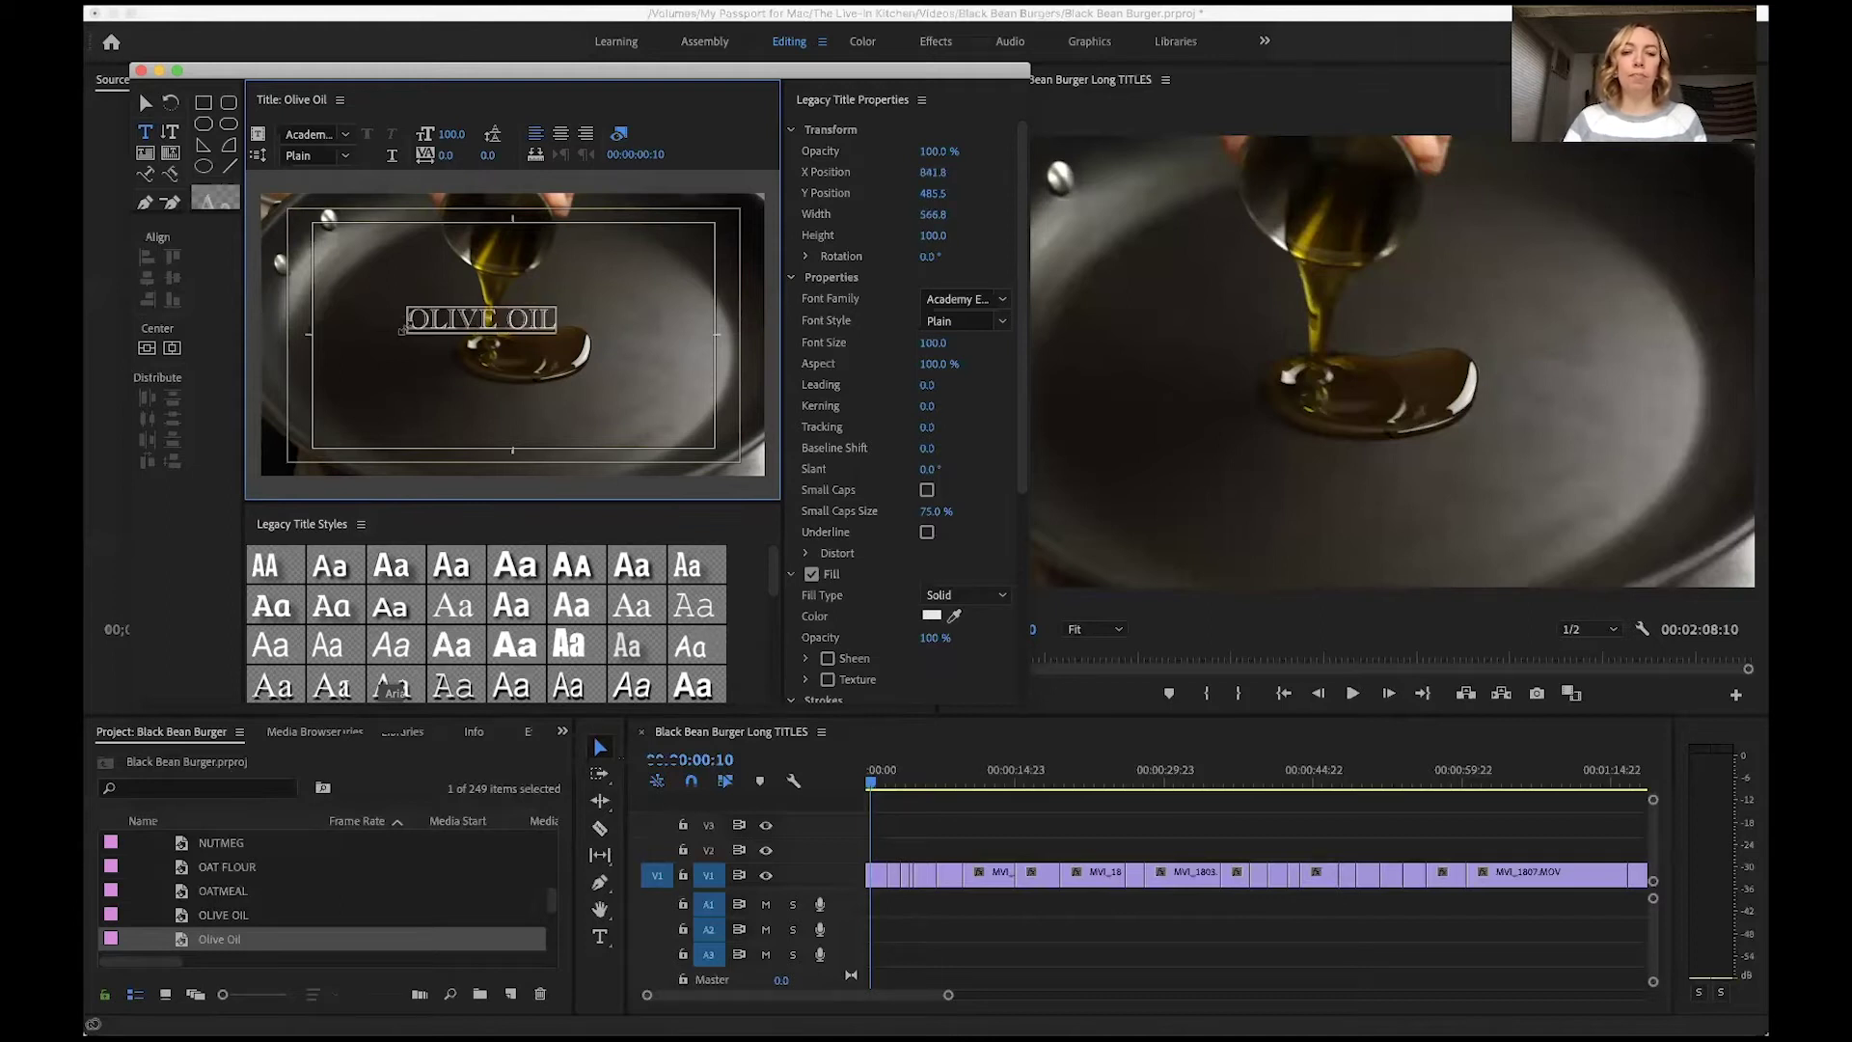
pyautogui.press('super+a')
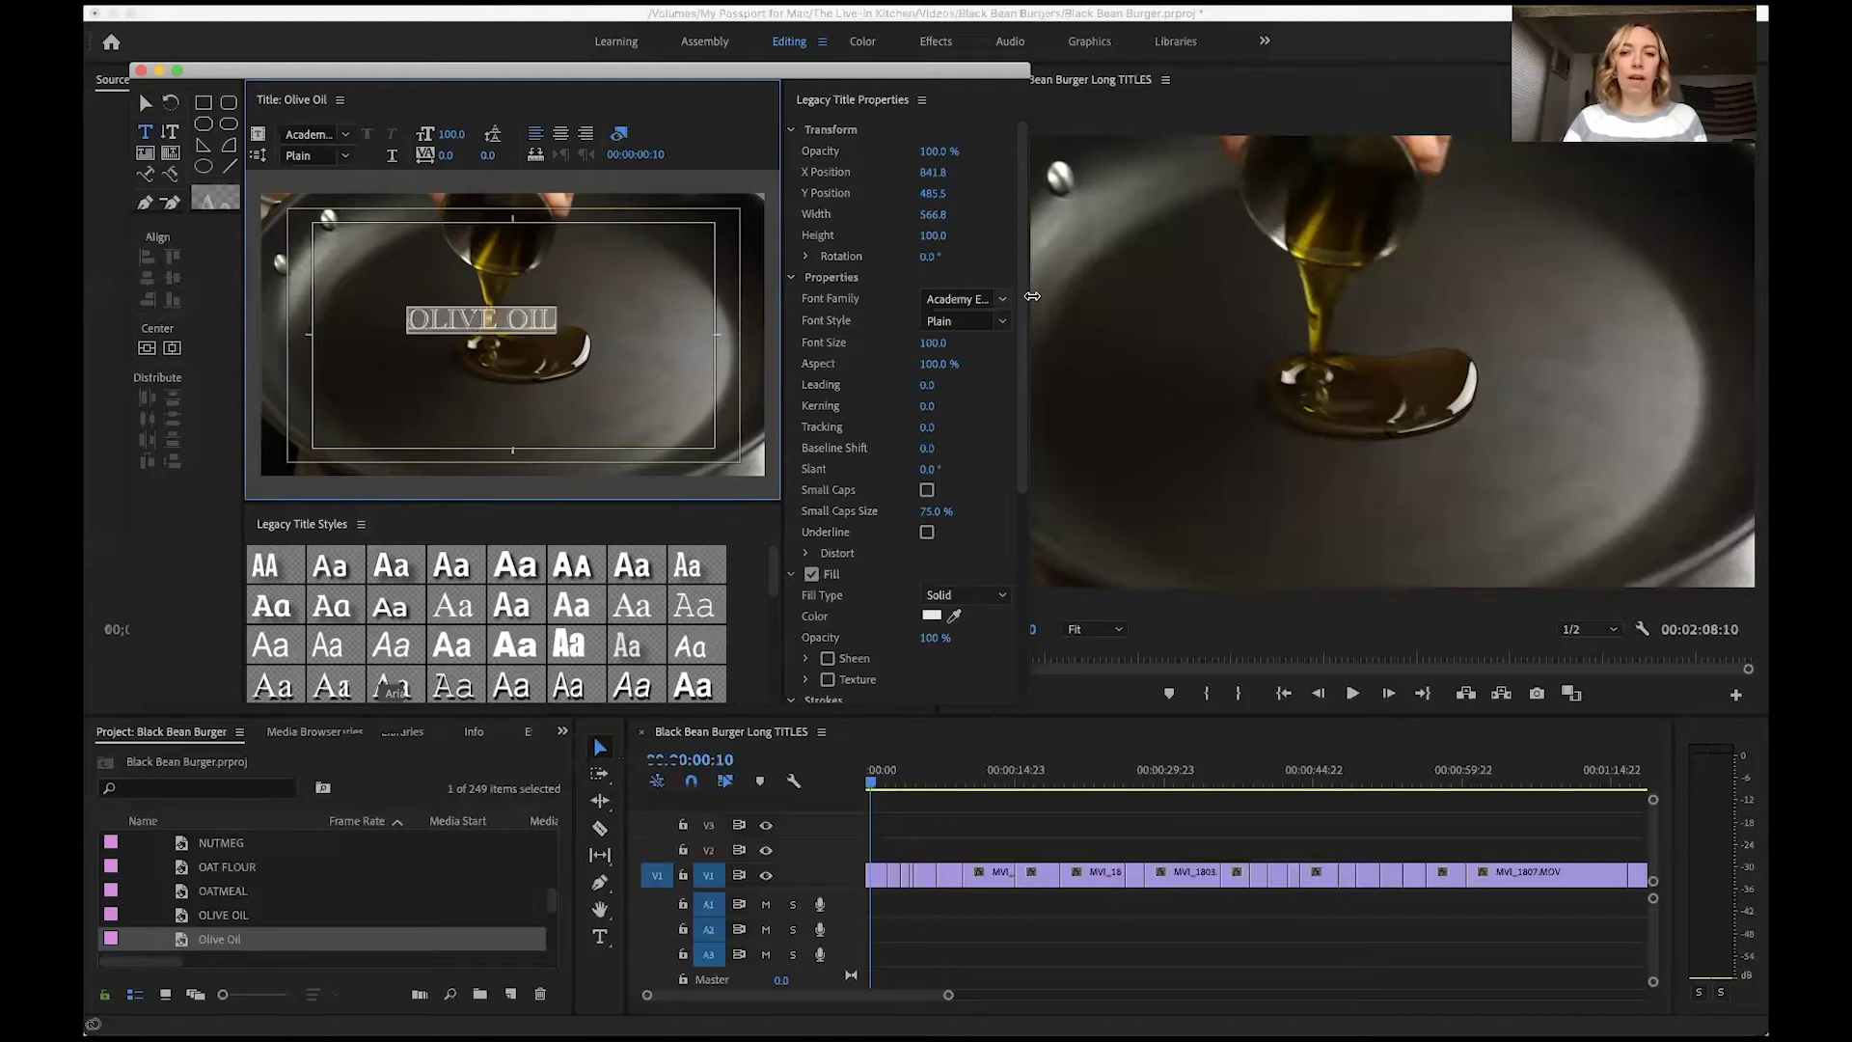
pyautogui.click(999, 301)
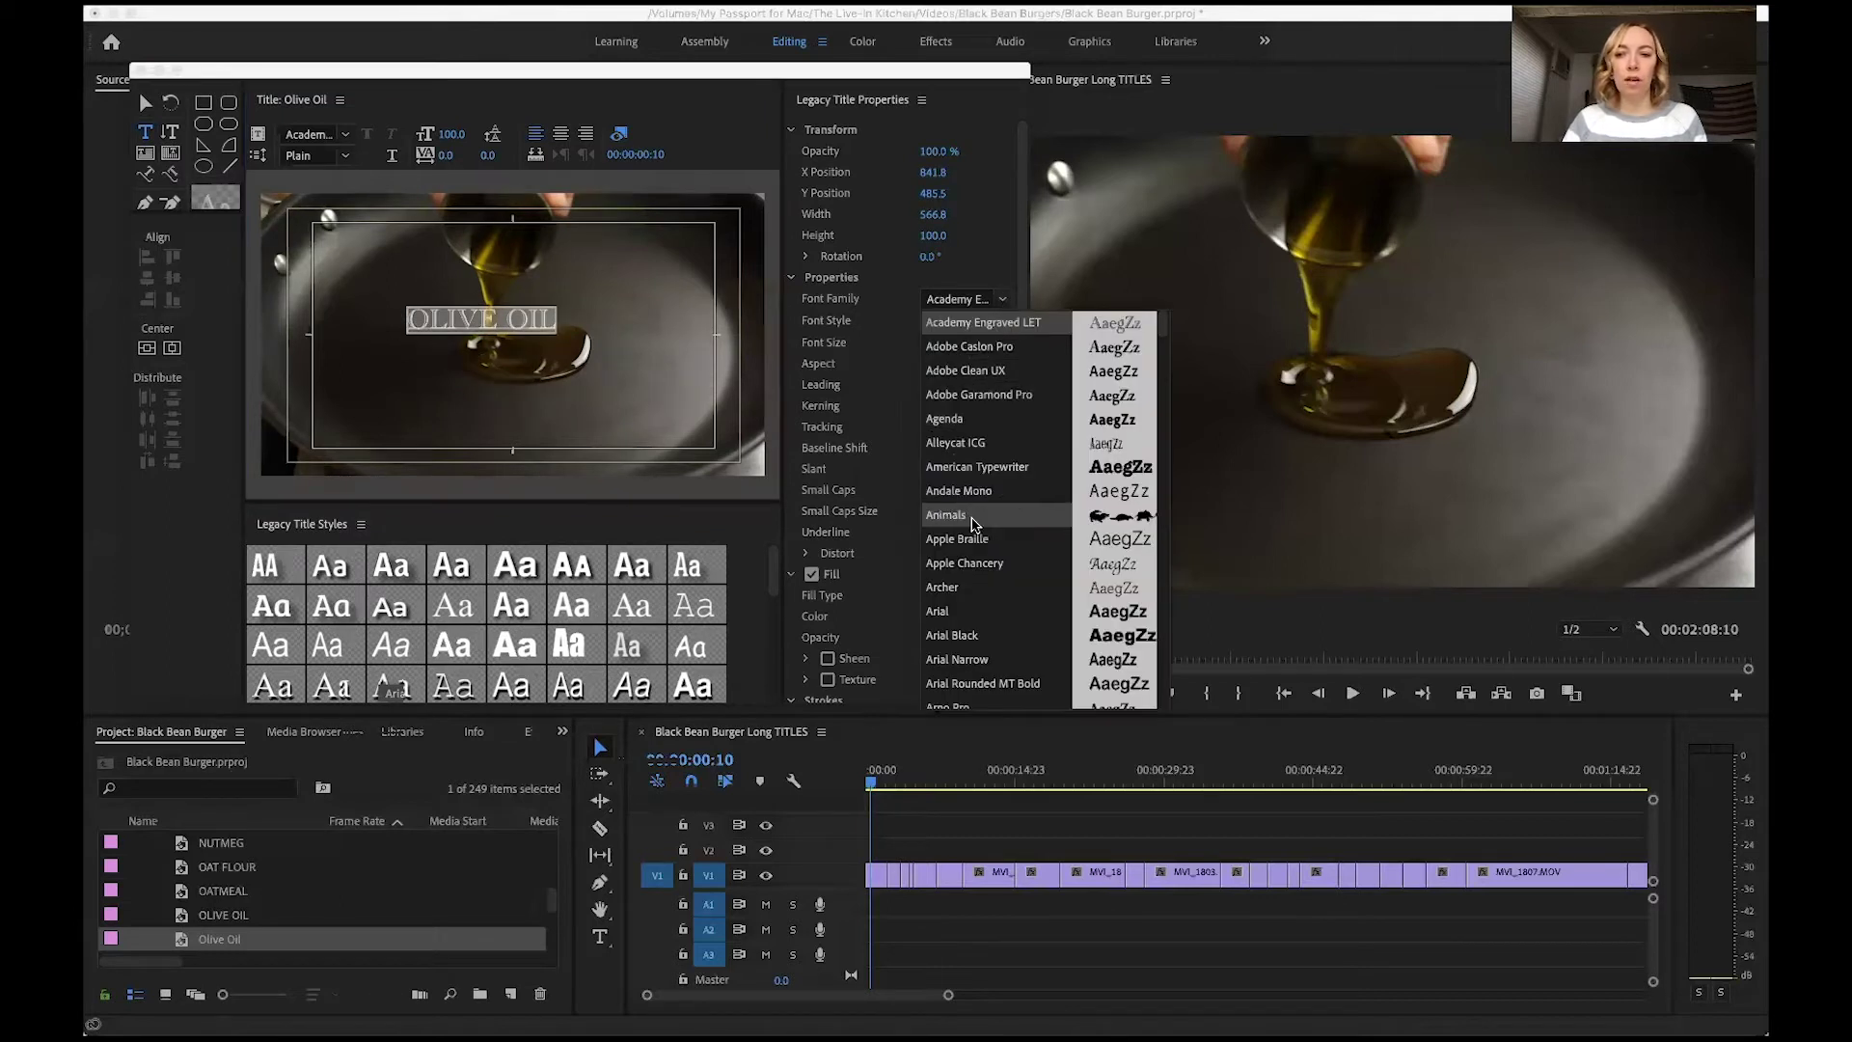
pyautogui.click(960, 635)
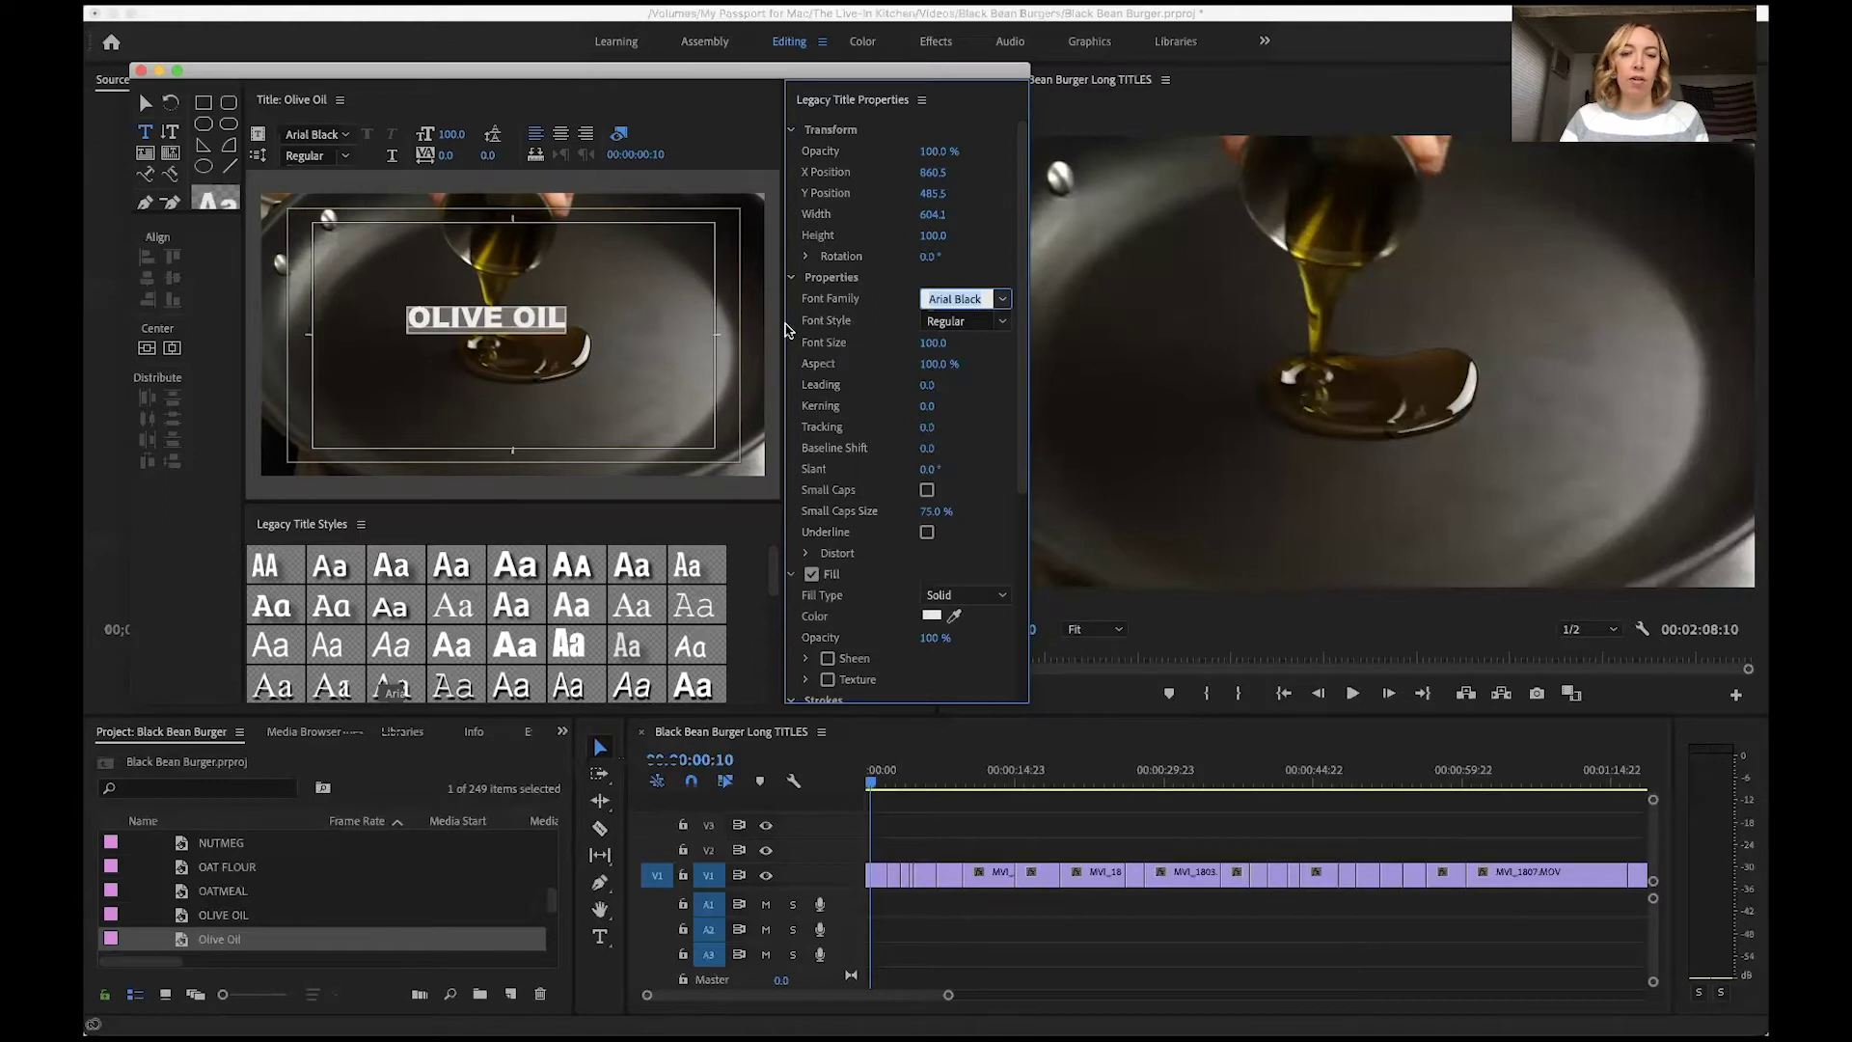
pyautogui.click(941, 343)
pyautogui.write('120')
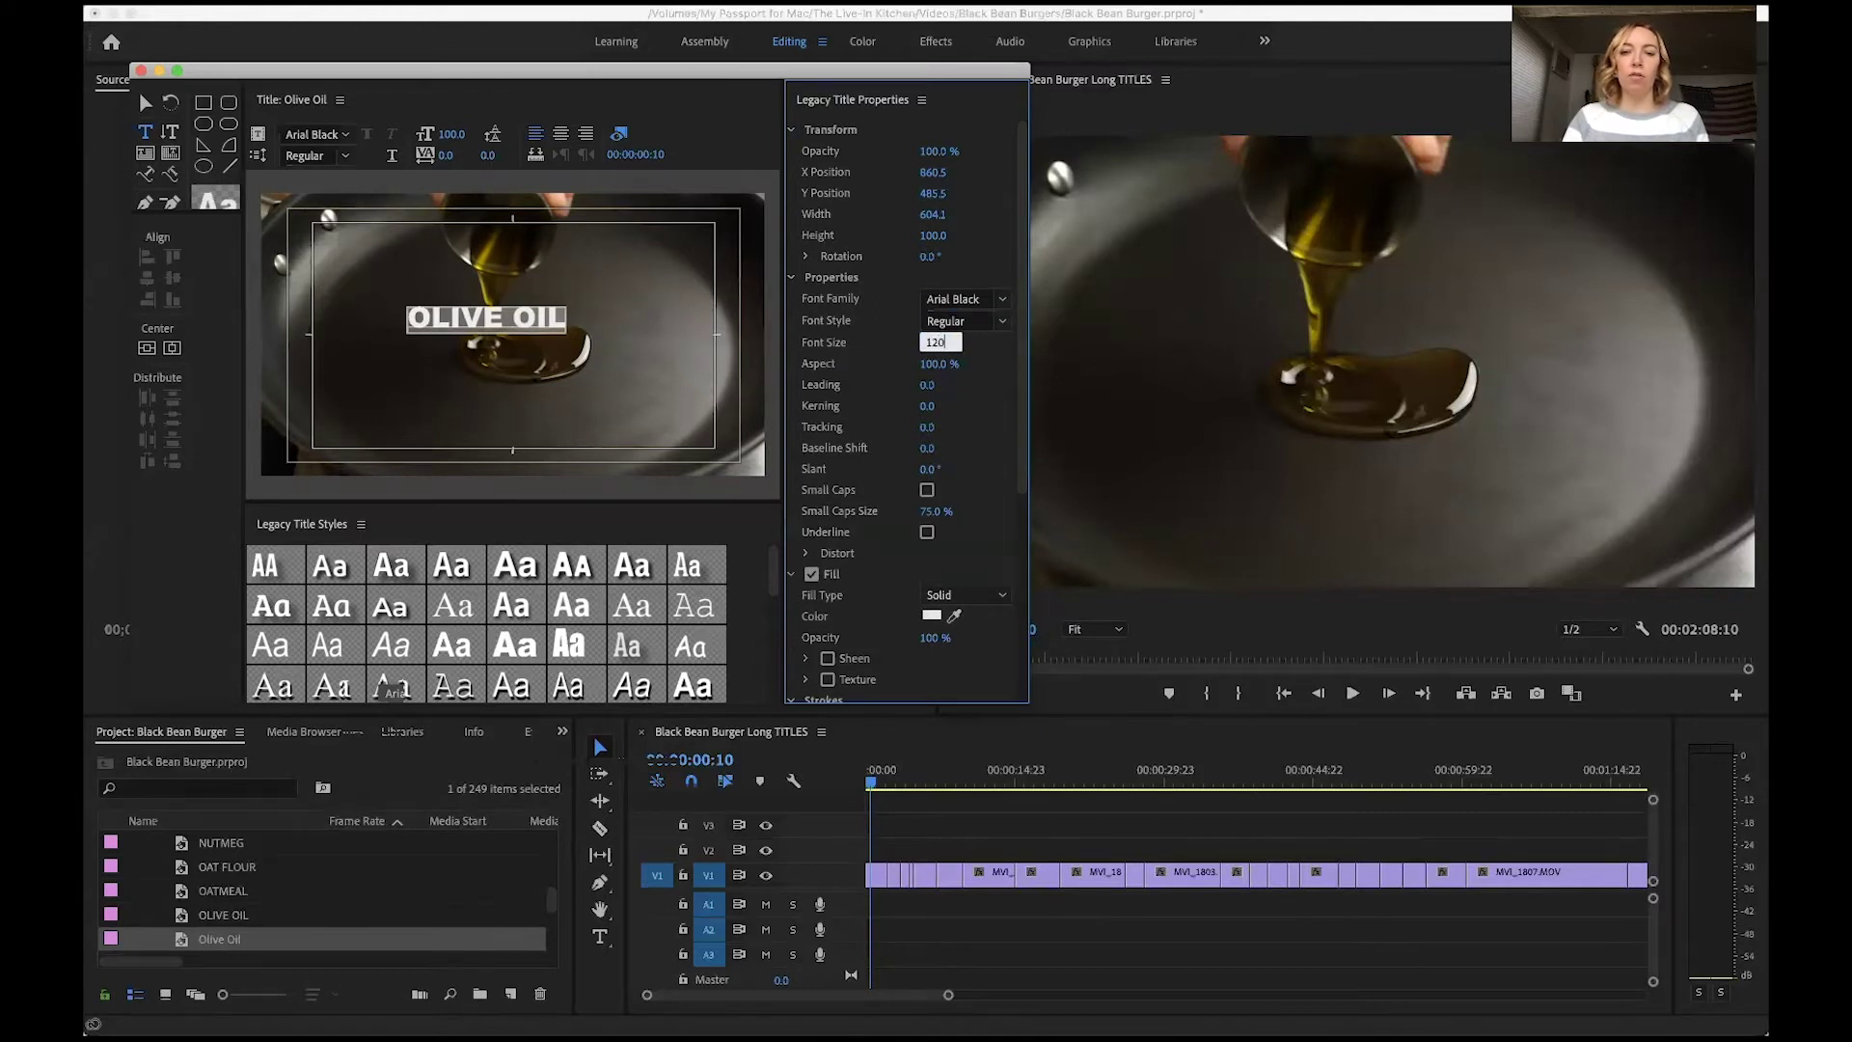
pyautogui.press('Return')
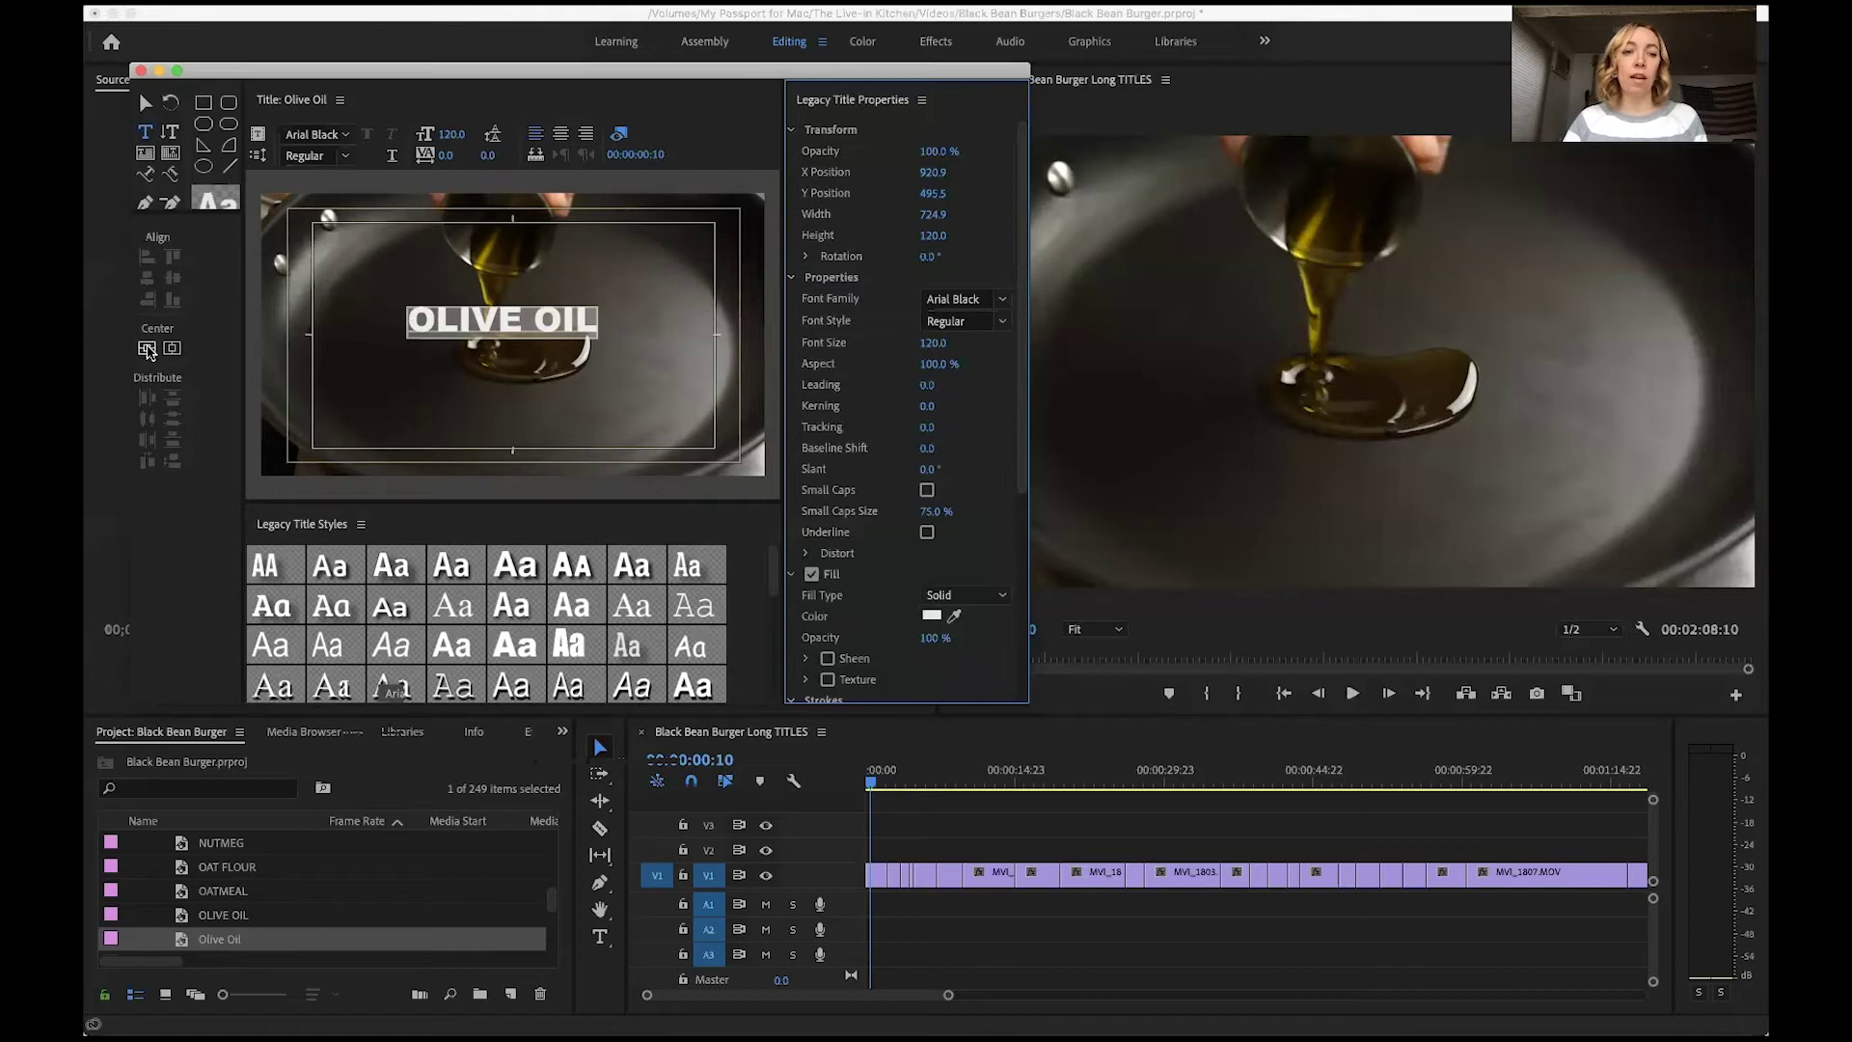
pyautogui.click(147, 349)
pyautogui.click(172, 349)
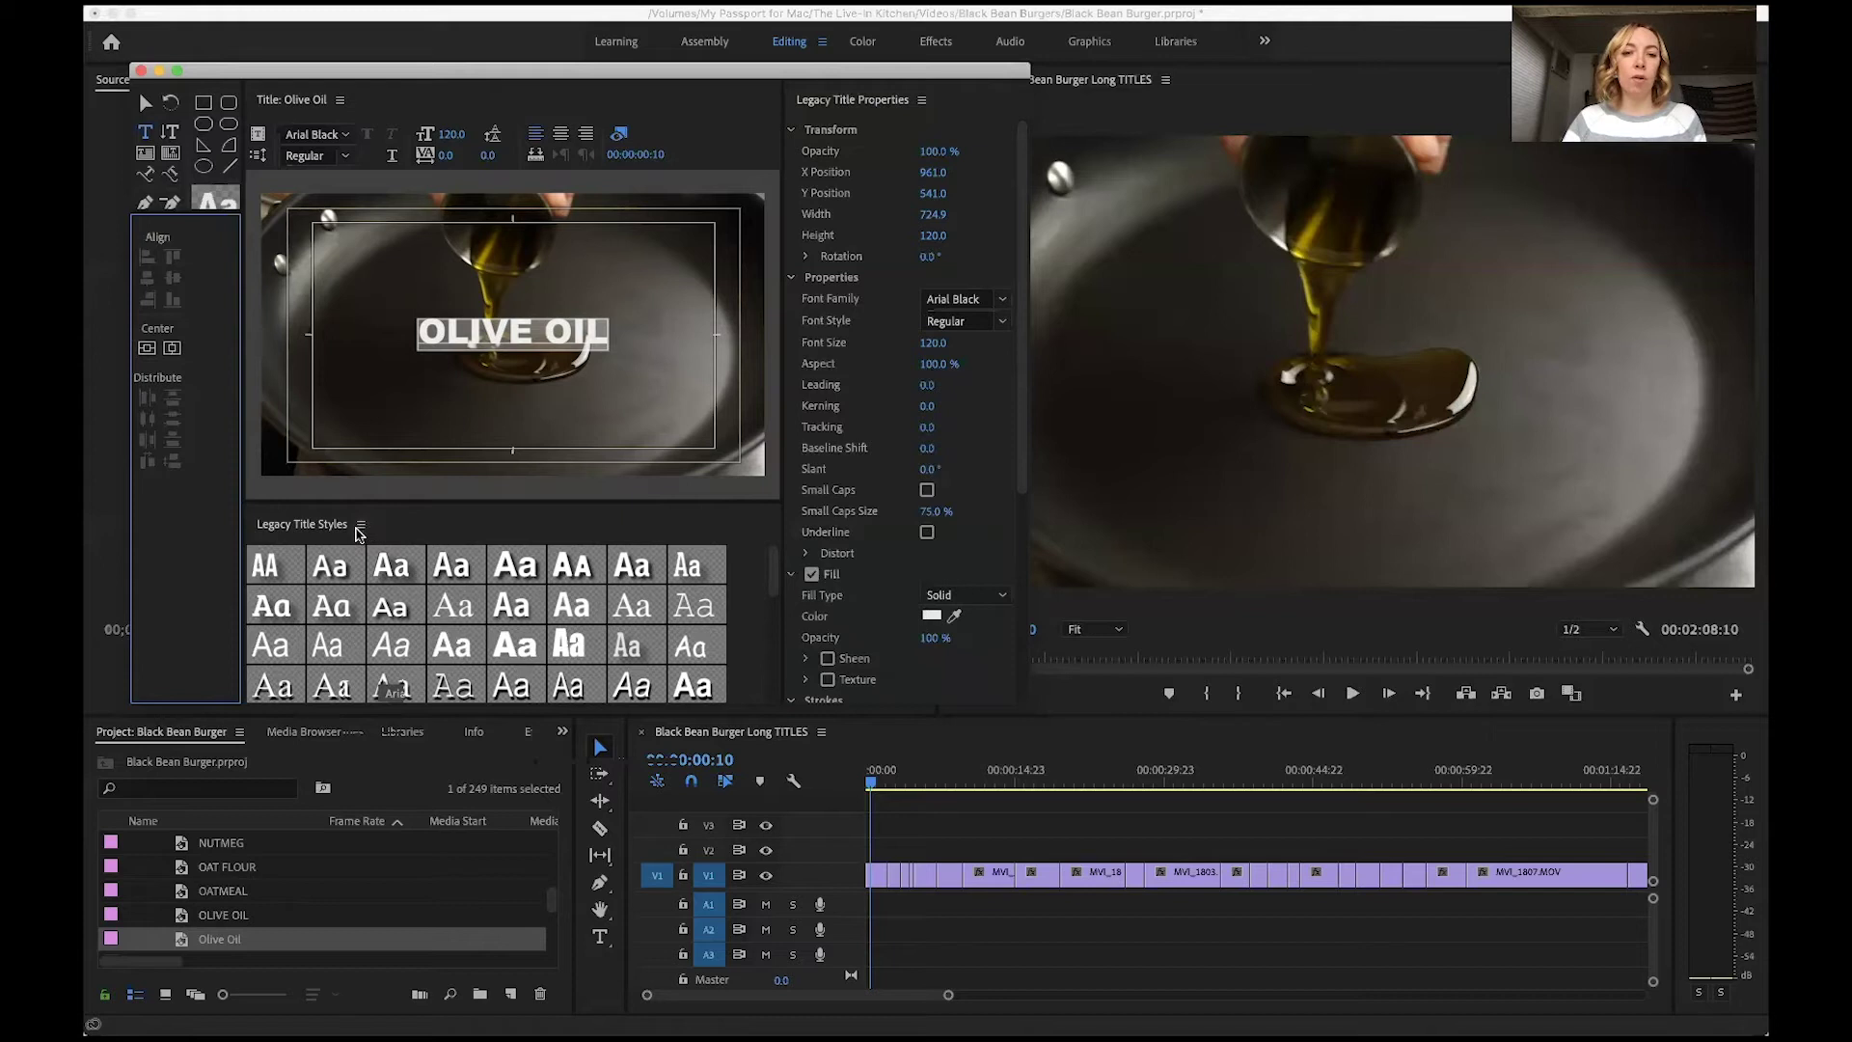
# Save the text look as a new style 'BLACK BEAN BURGER TITLES' and move it up the list
pyautogui.click(360, 526)
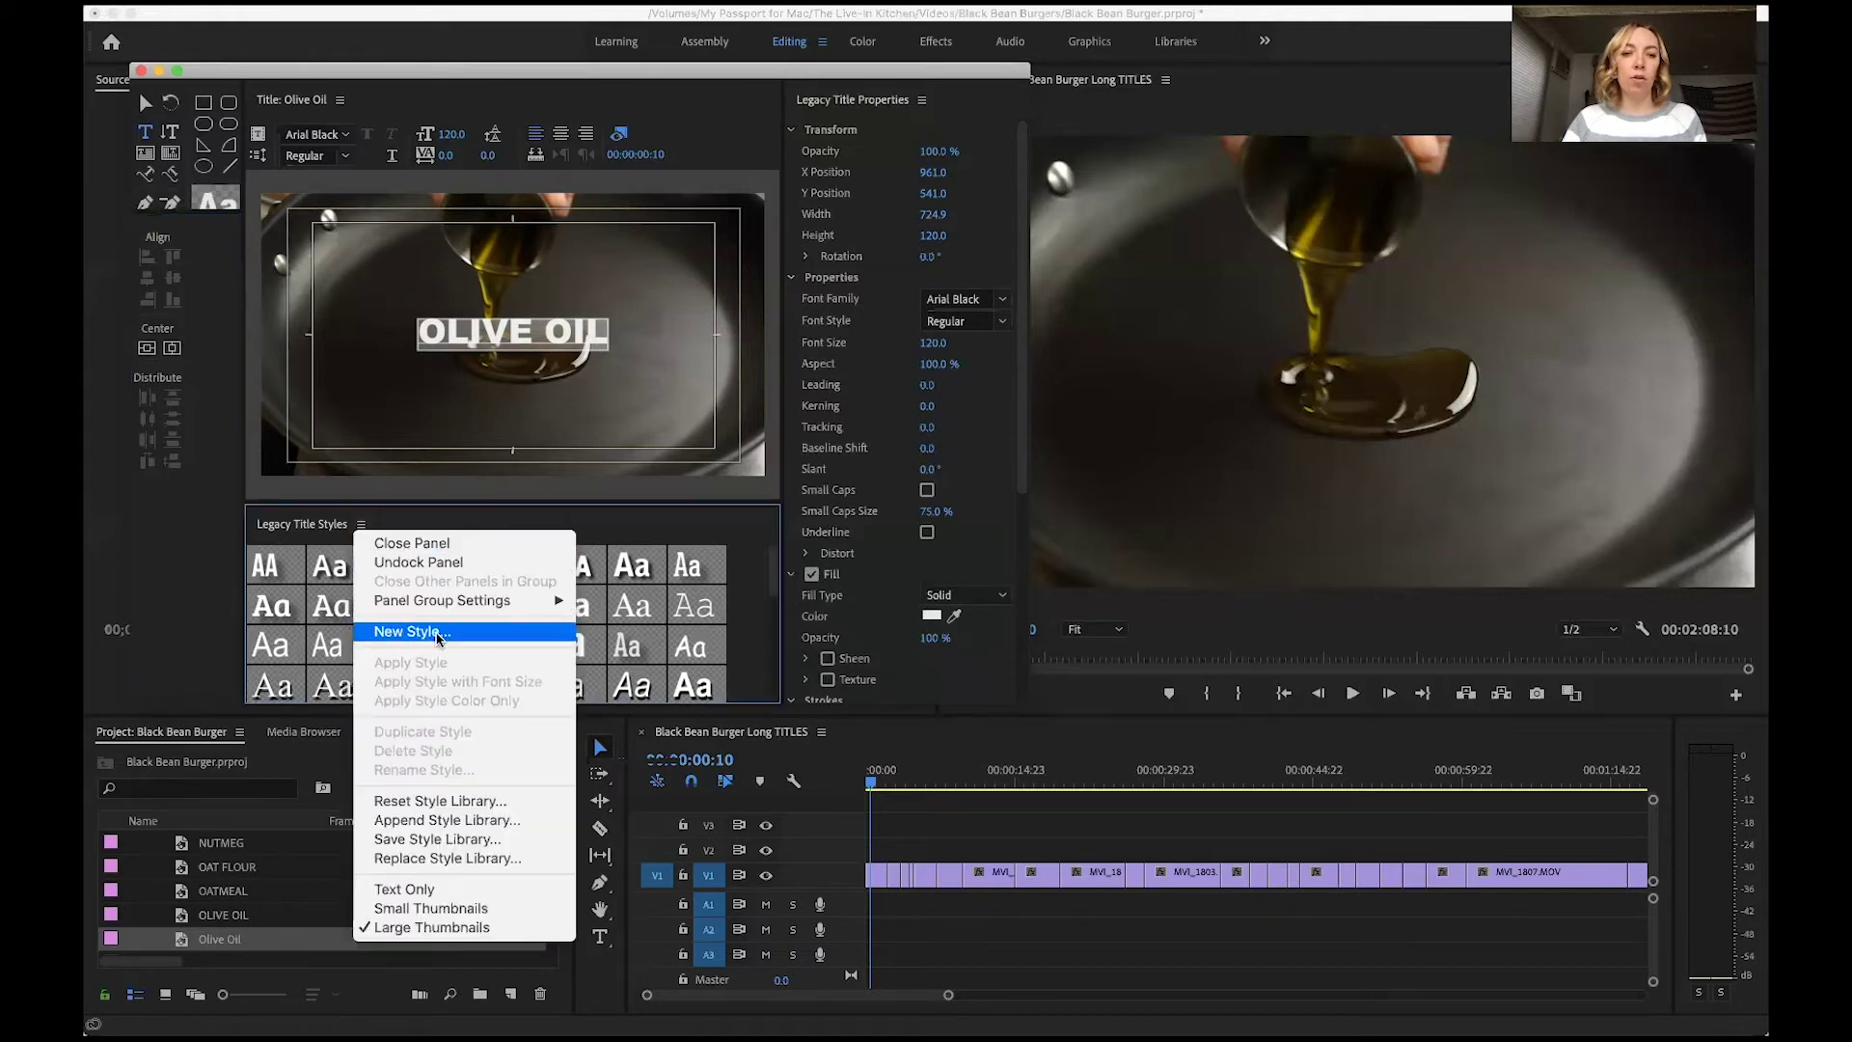
pyautogui.click(410, 632)
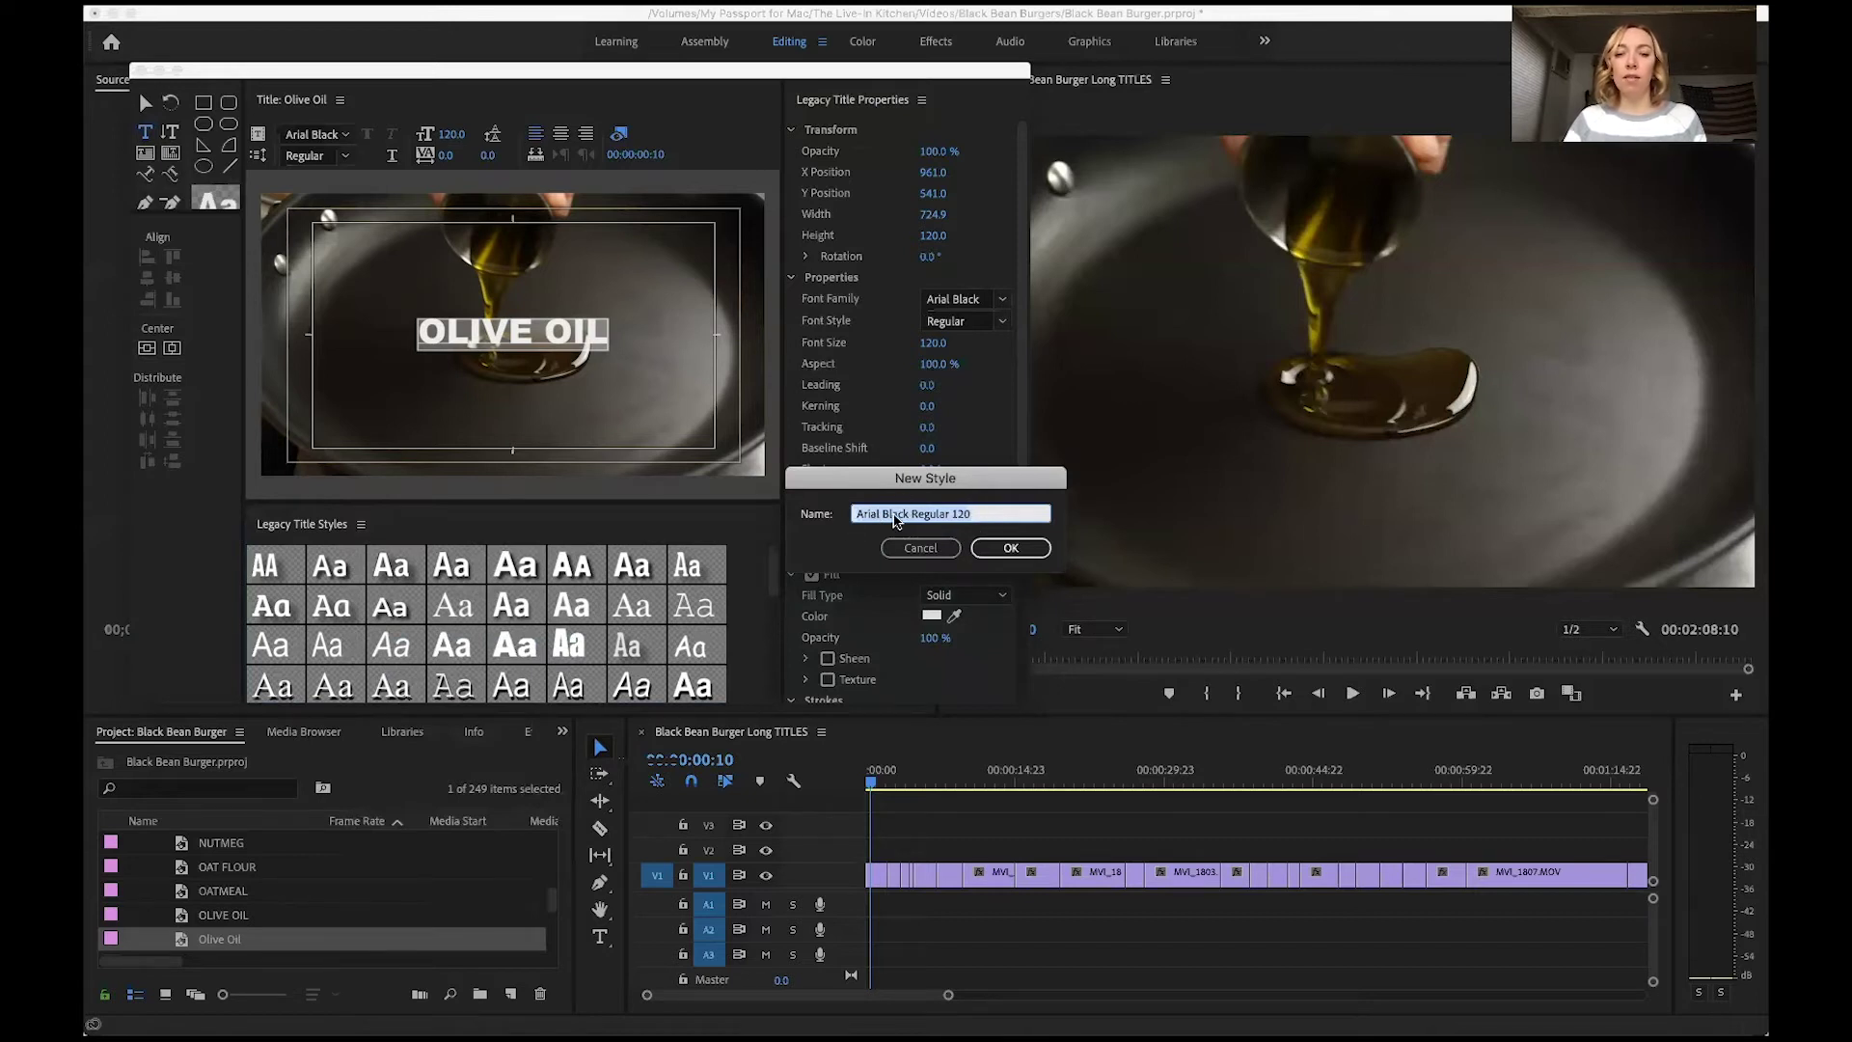
pyautogui.write('BLACK')
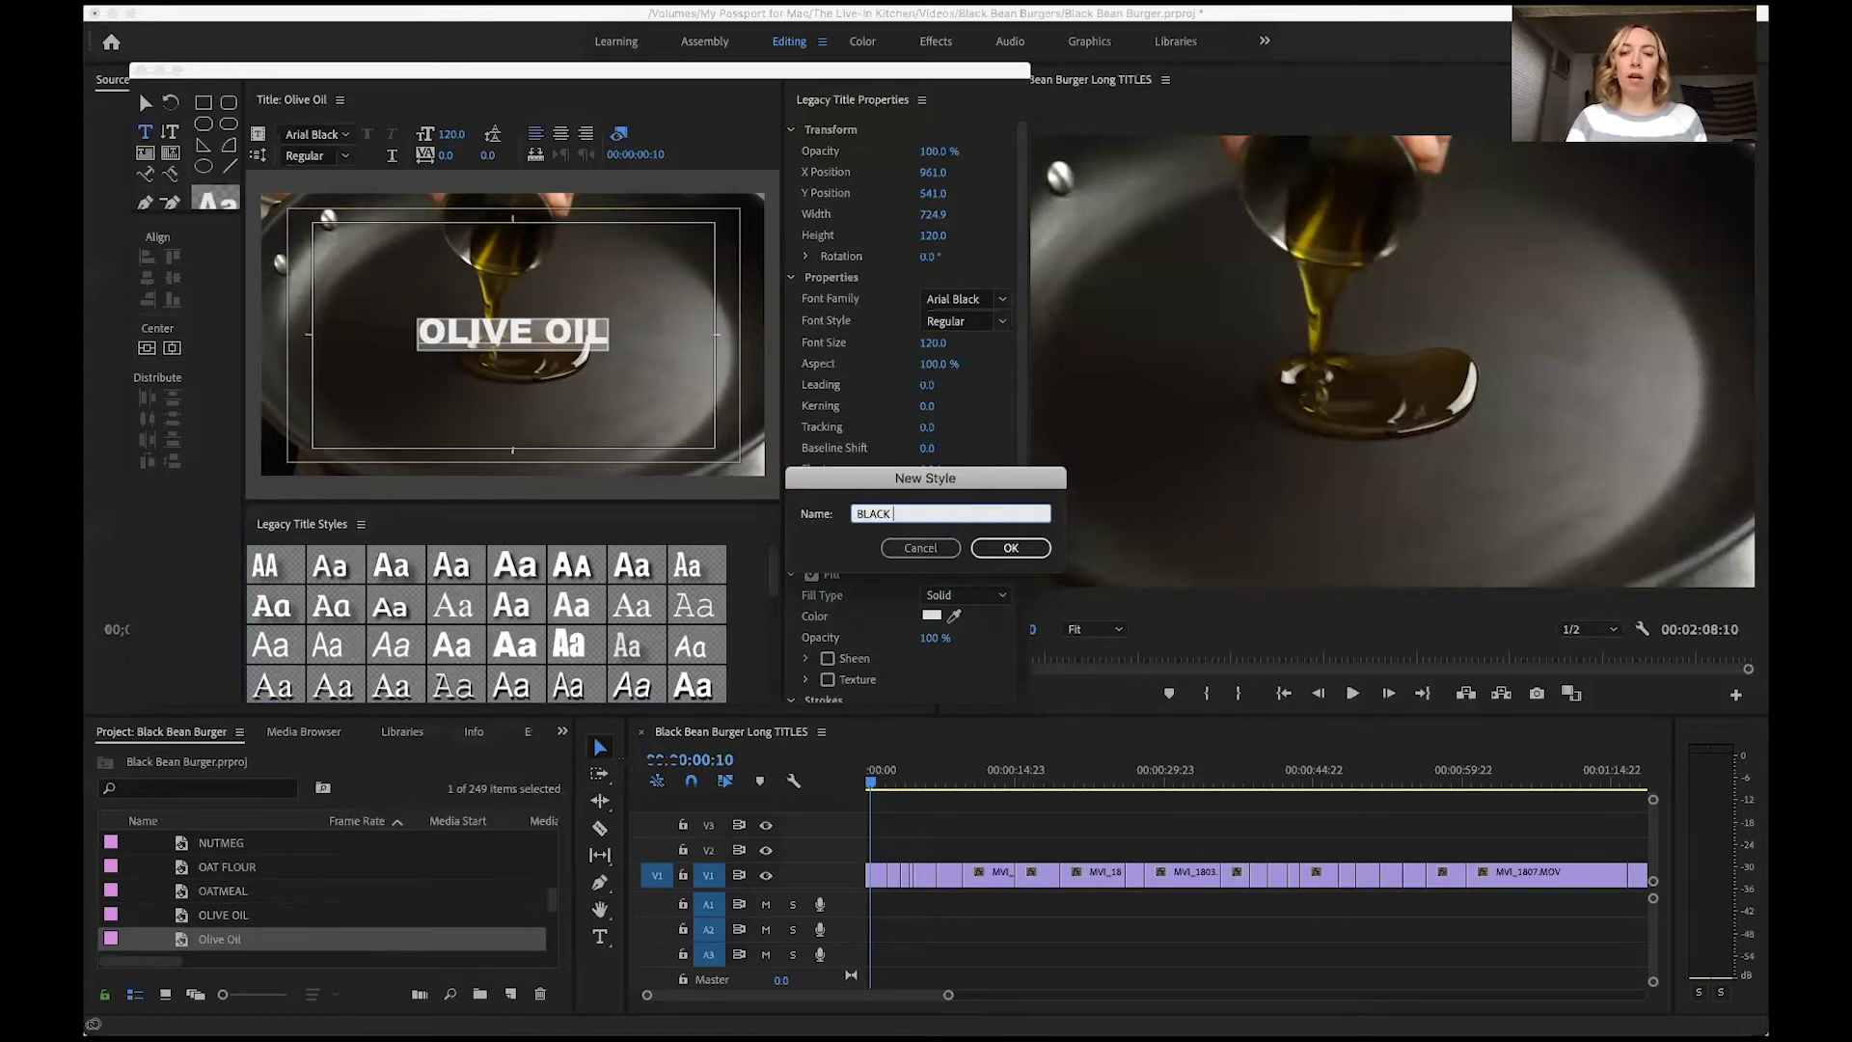
pyautogui.write(' BEAN BURGER')
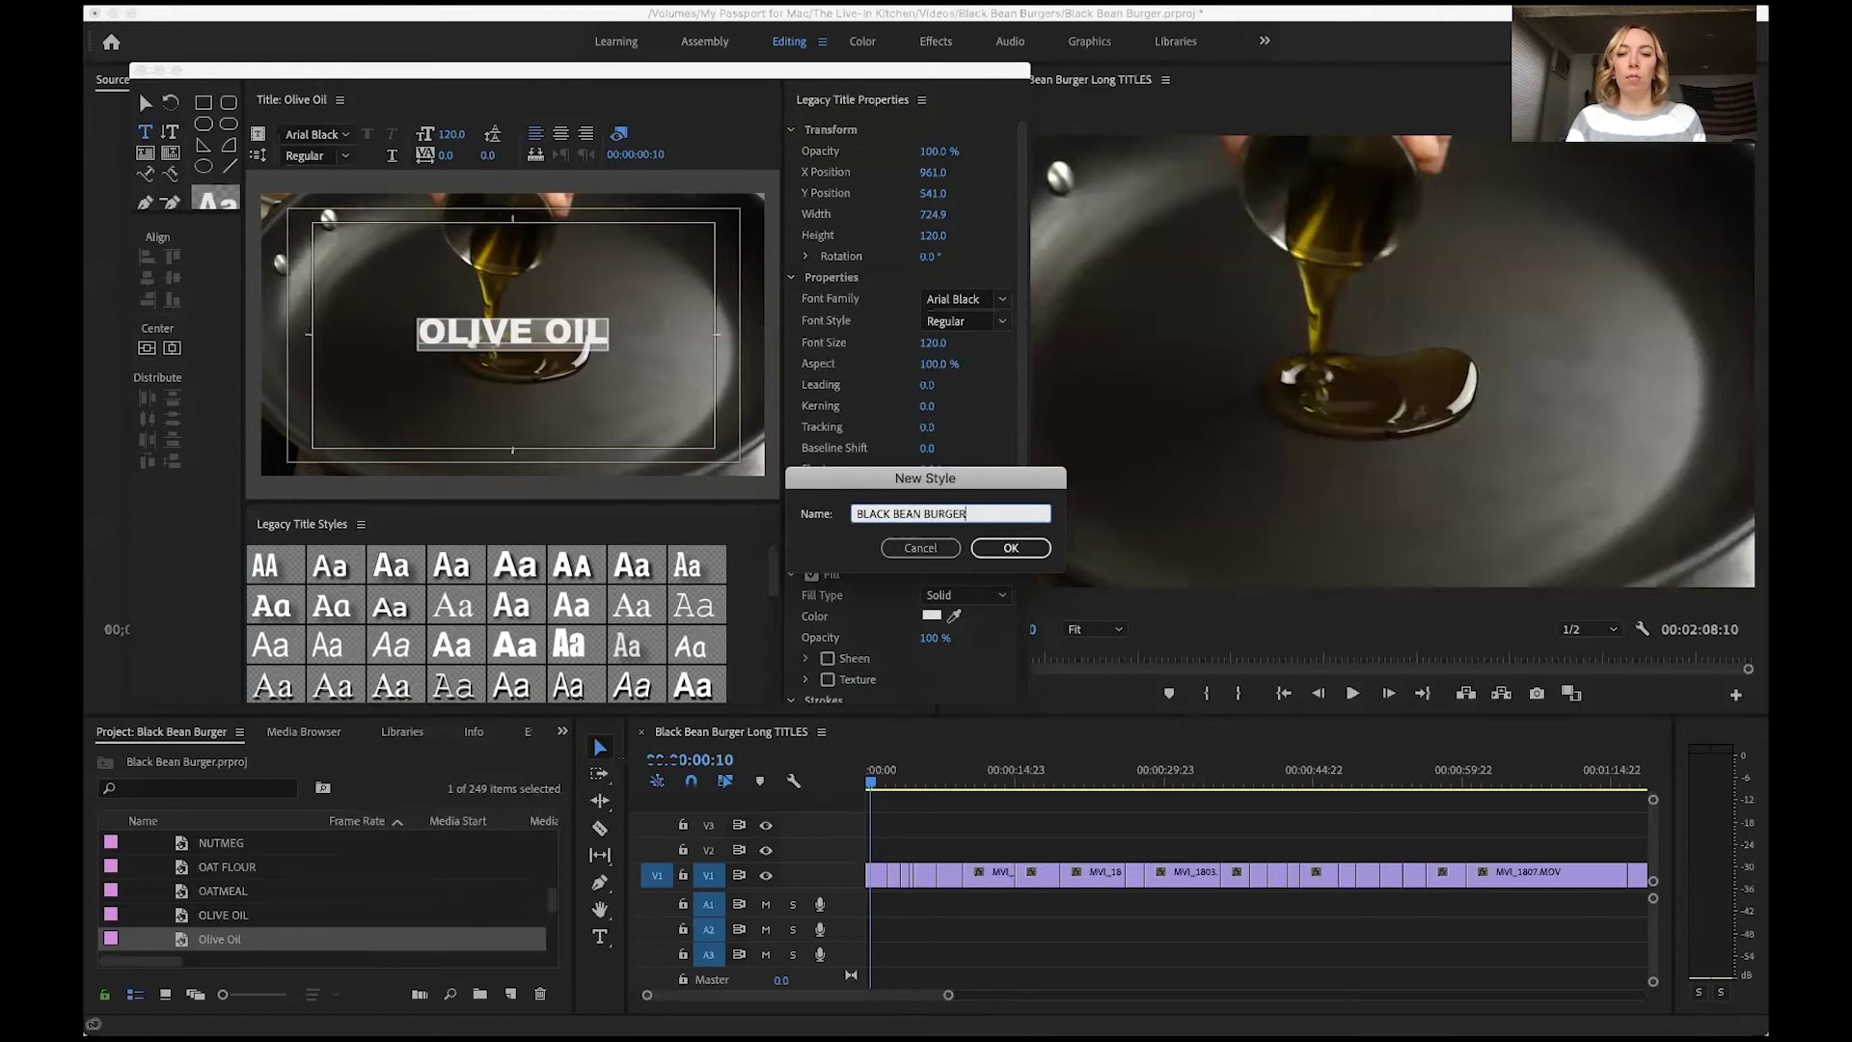
pyautogui.write(' TITLES')
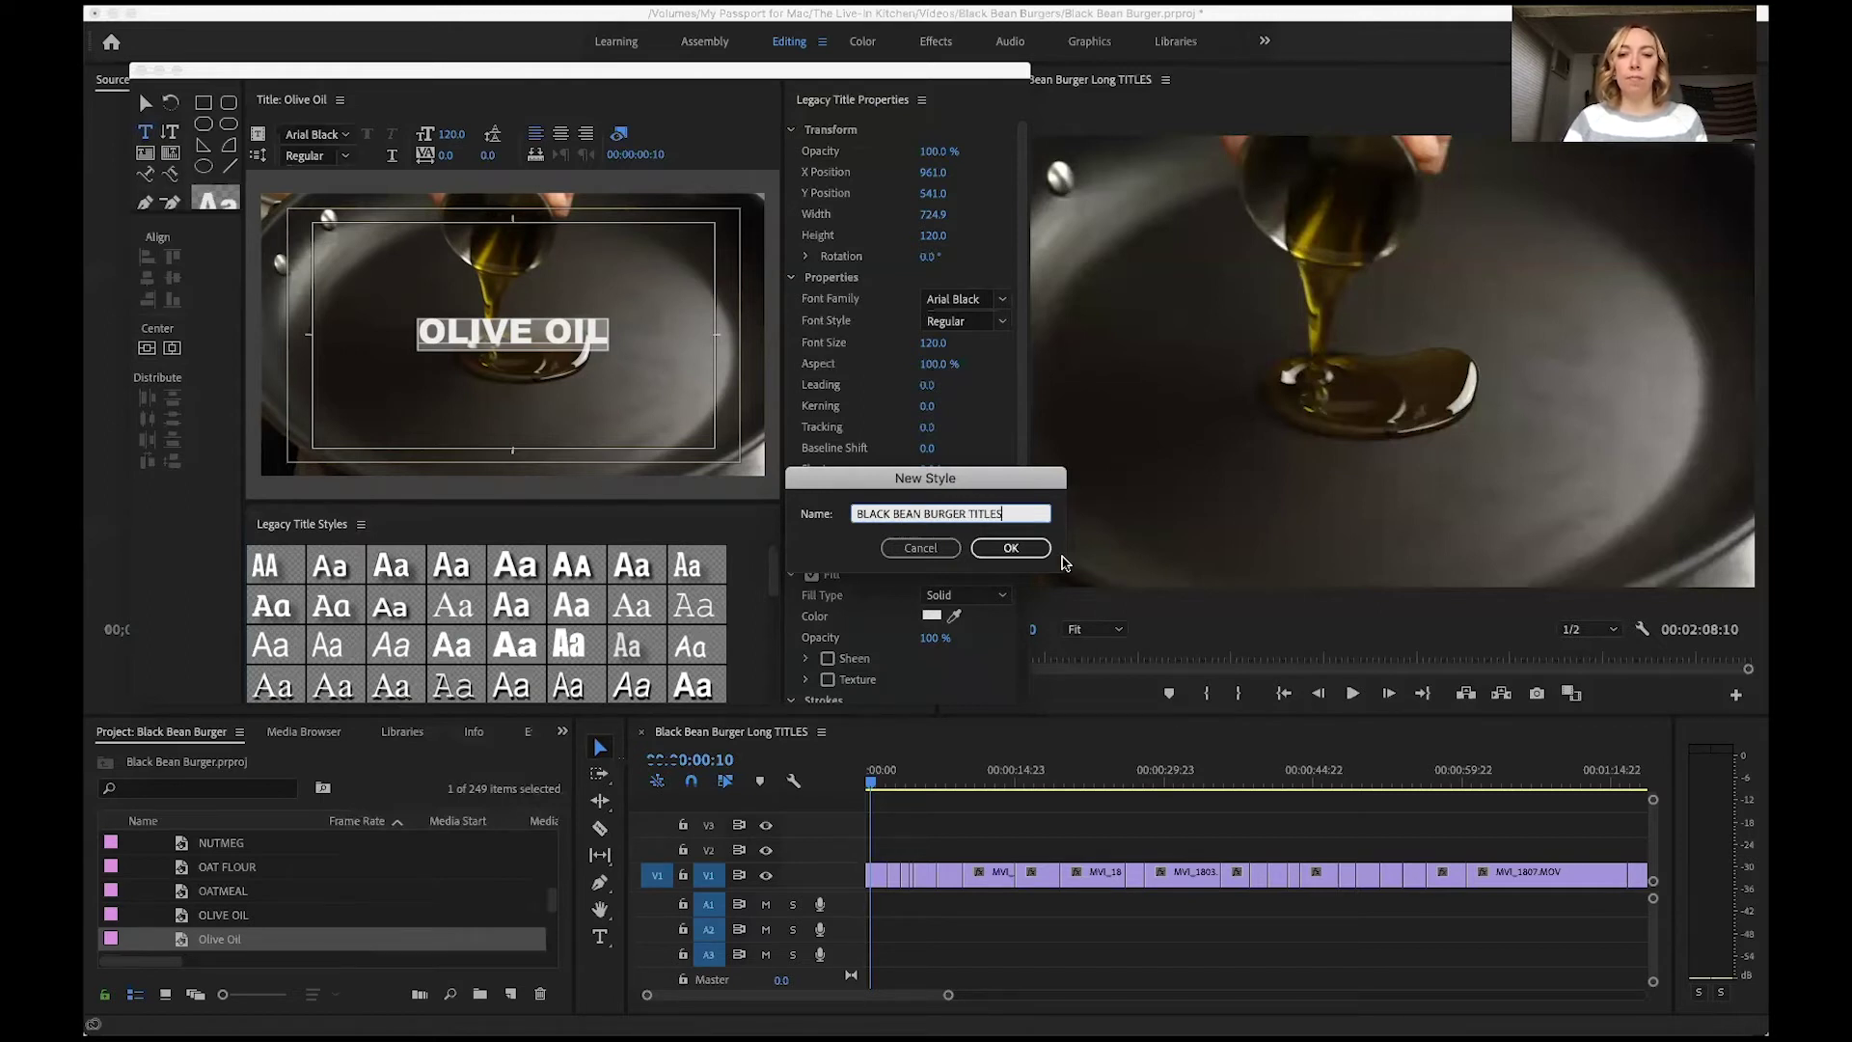
pyautogui.click(1009, 548)
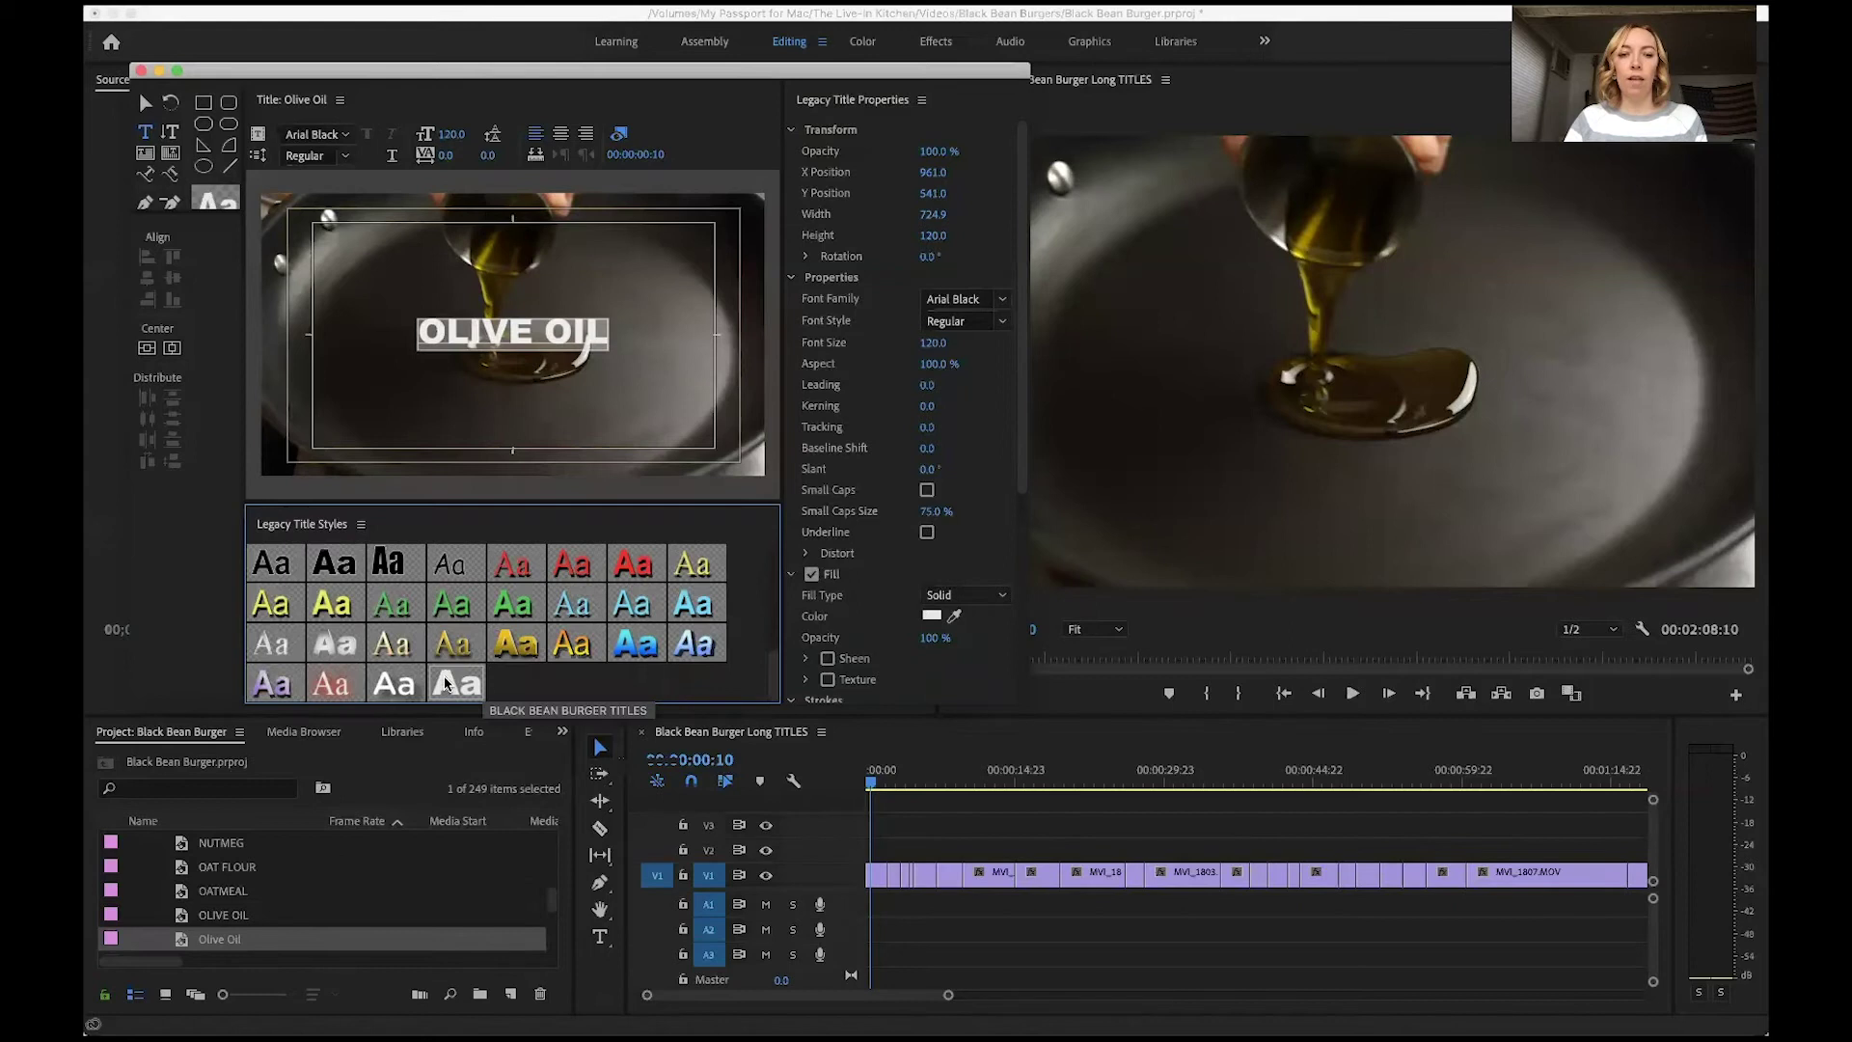
pyautogui.moveTo(470, 686); pyautogui.dragTo(400, 559)
pyautogui.scroll(10, 400, 560)
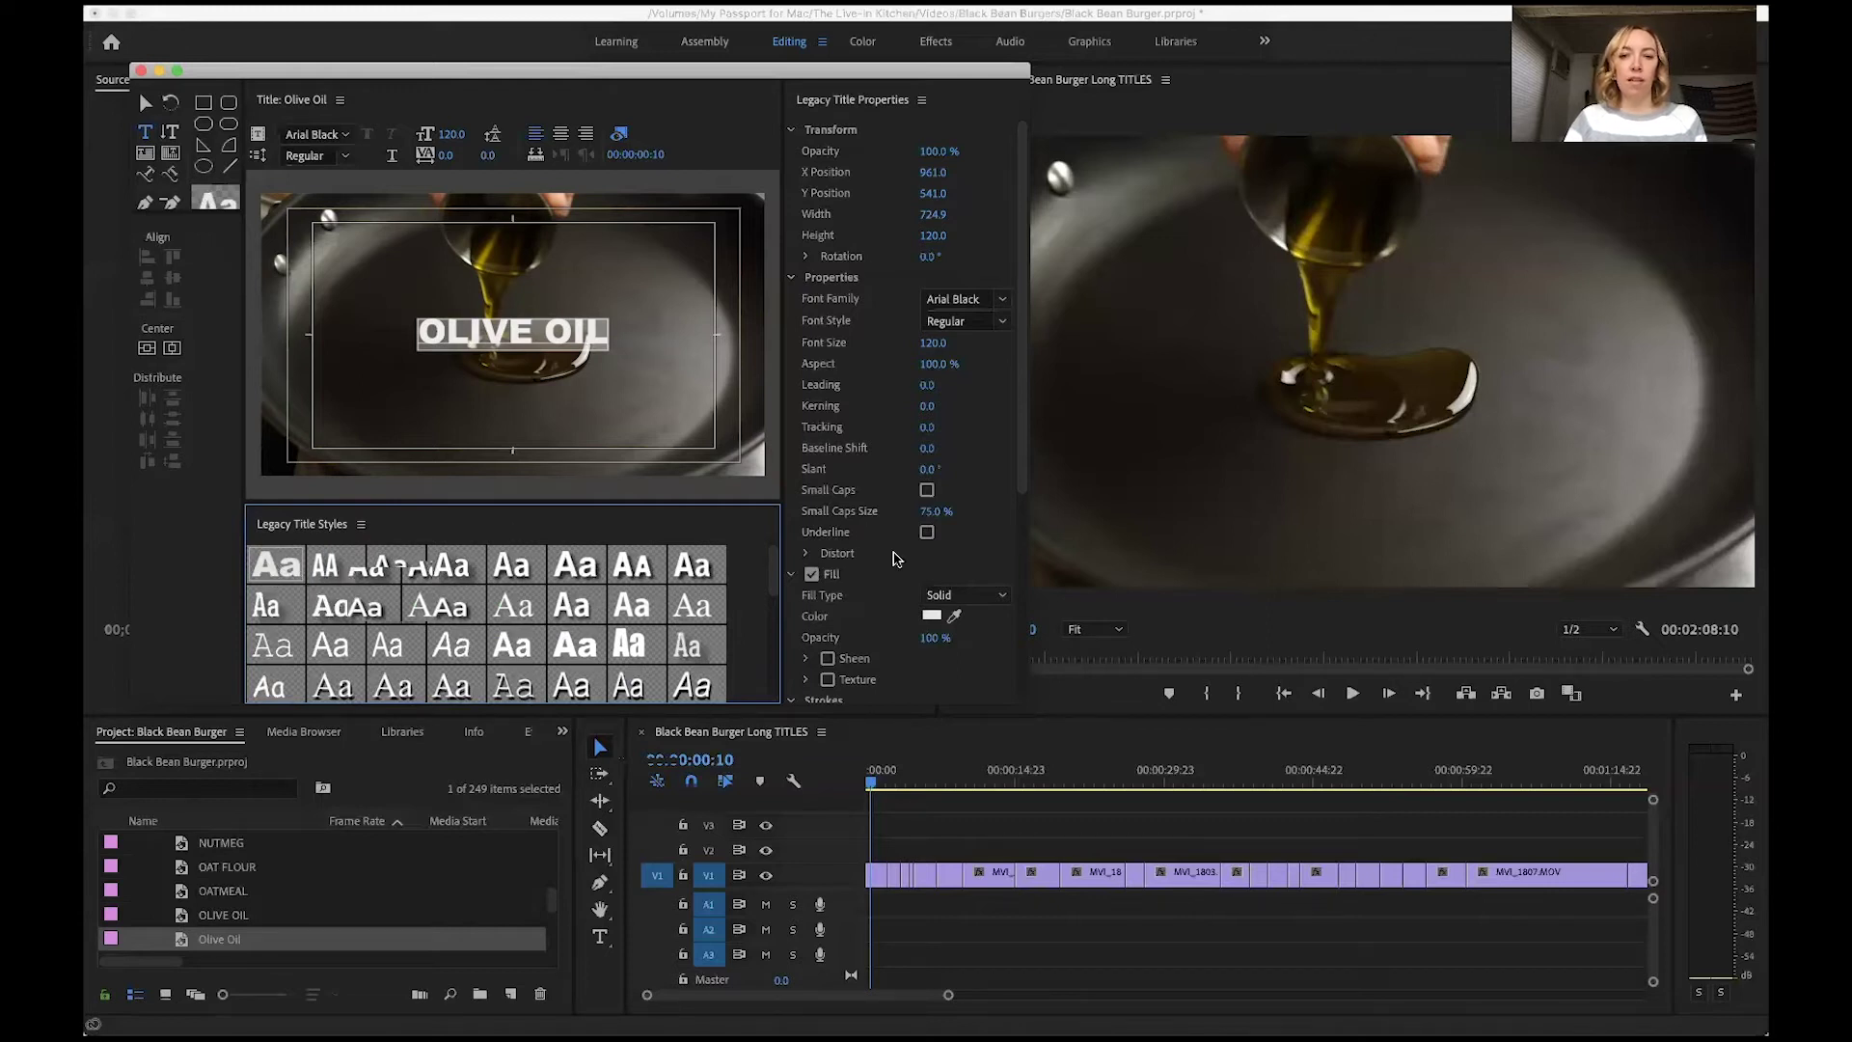
# Set the OLIVE OIL fill colour to white FFFFFF and close the title editor
pyautogui.click(931, 617)
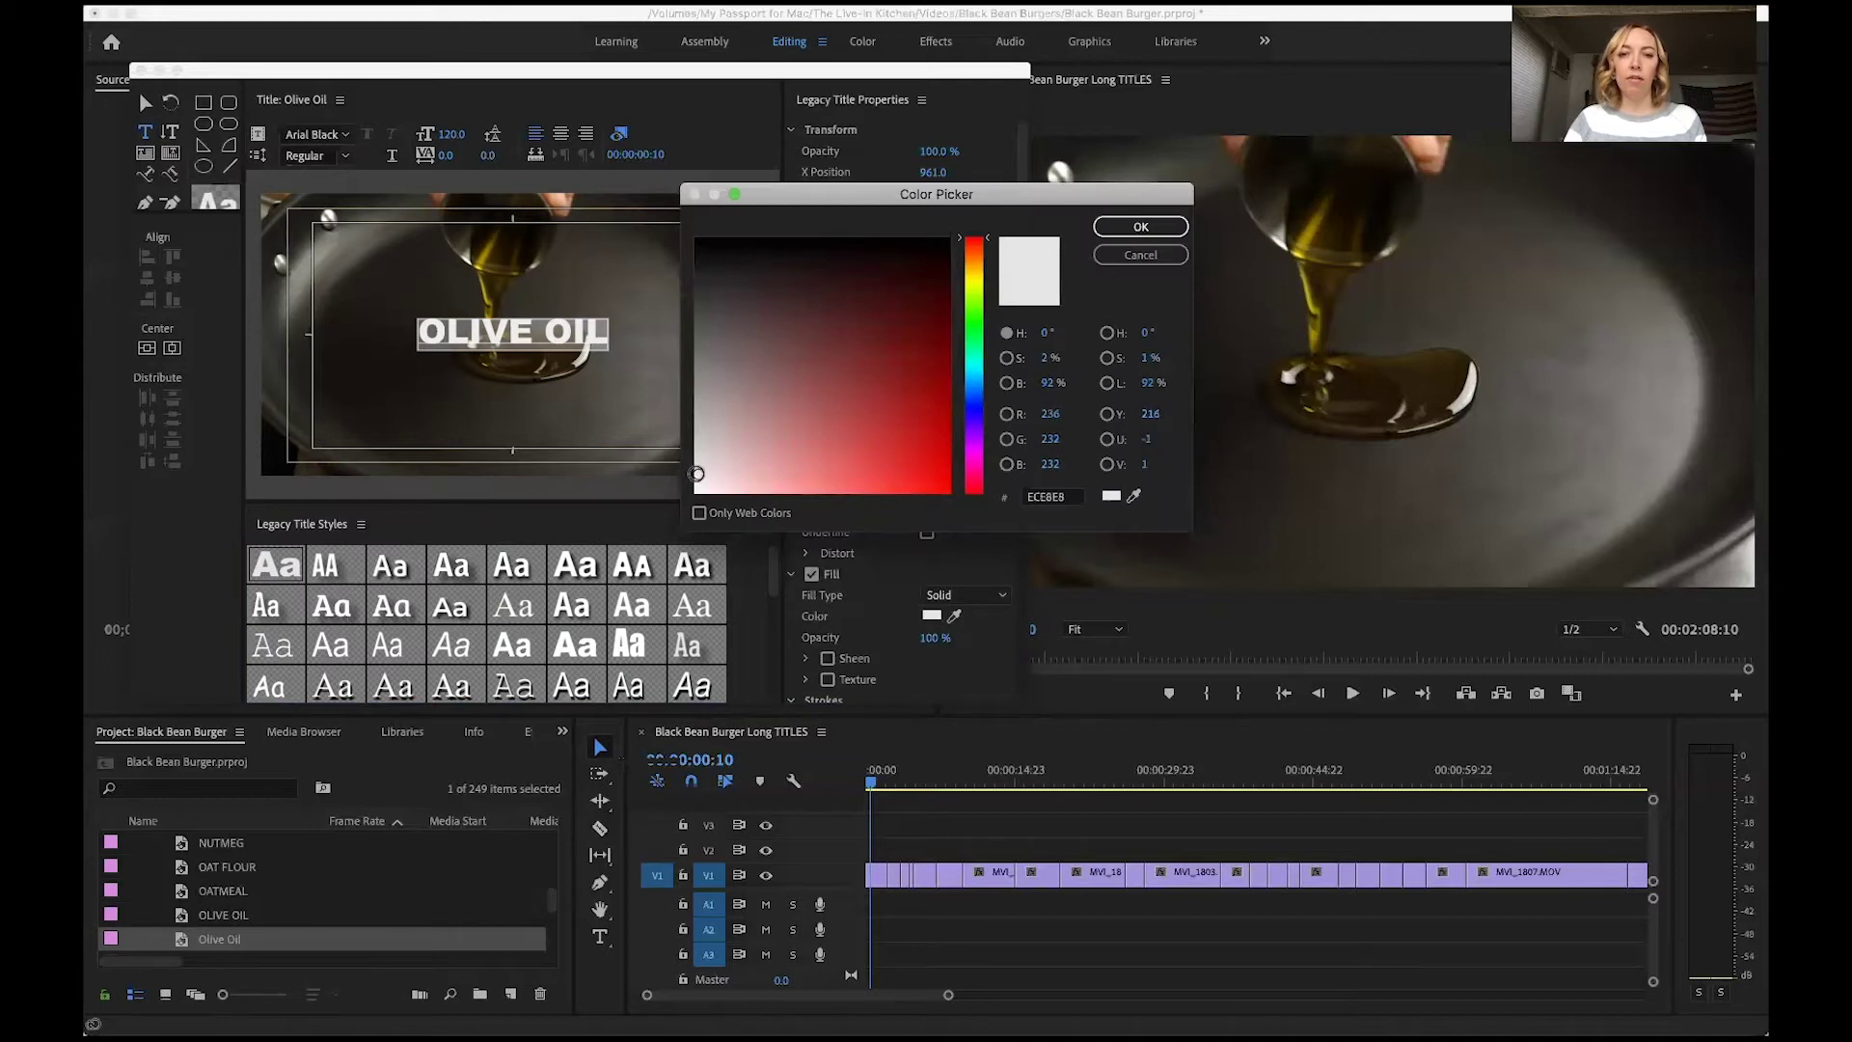
pyautogui.moveTo(694, 482); pyautogui.dragTo(693, 495)
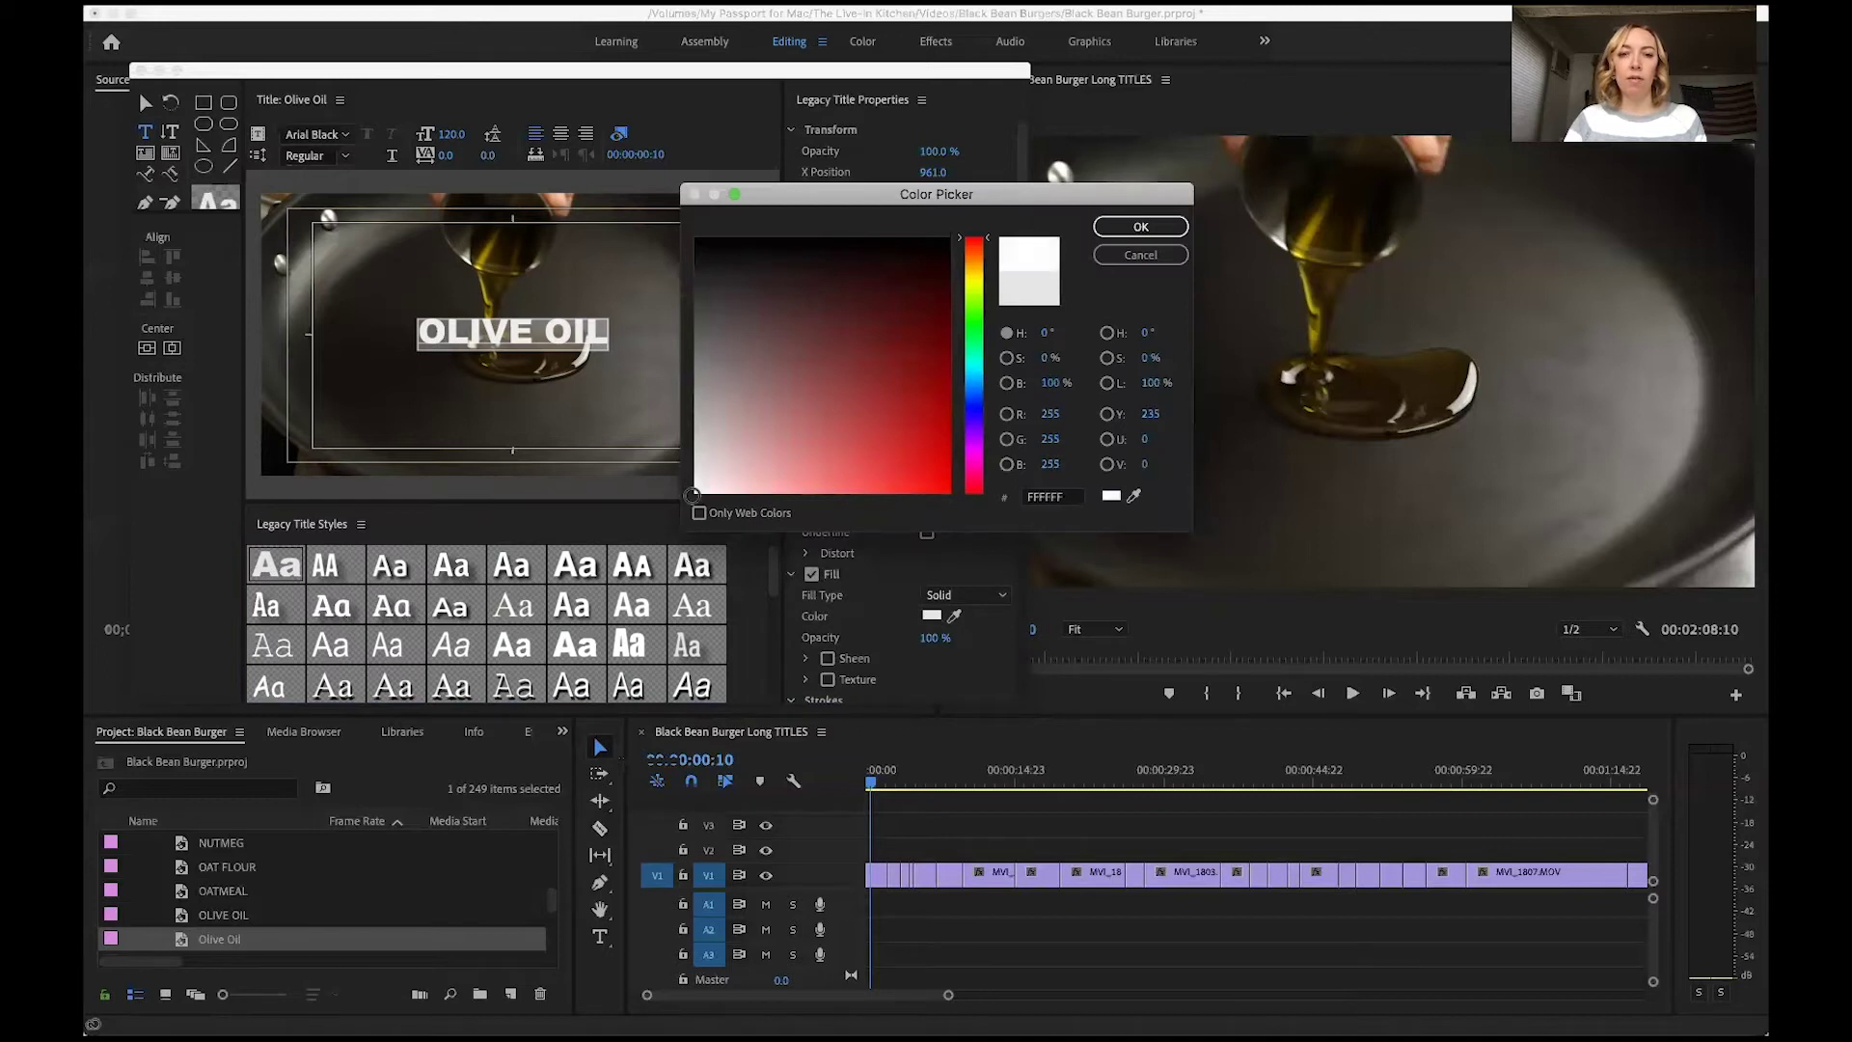
pyautogui.click(1141, 230)
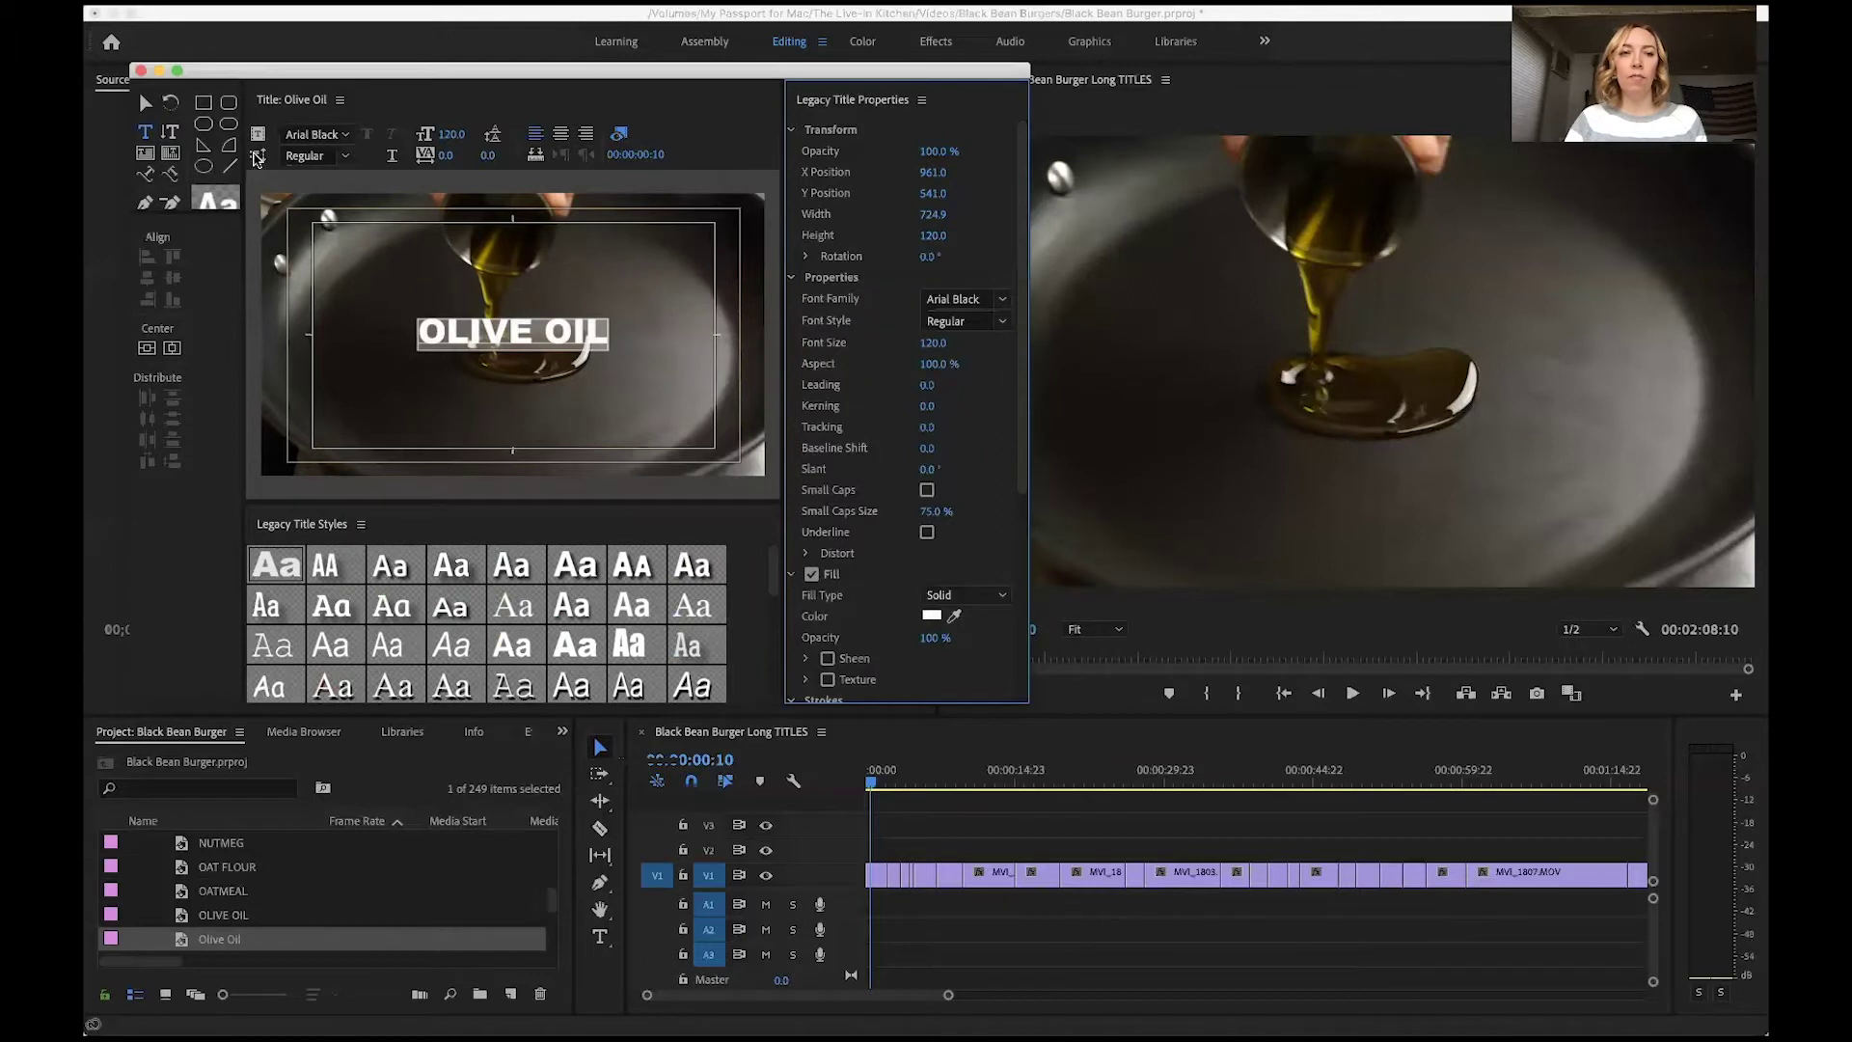
pyautogui.click(140, 71)
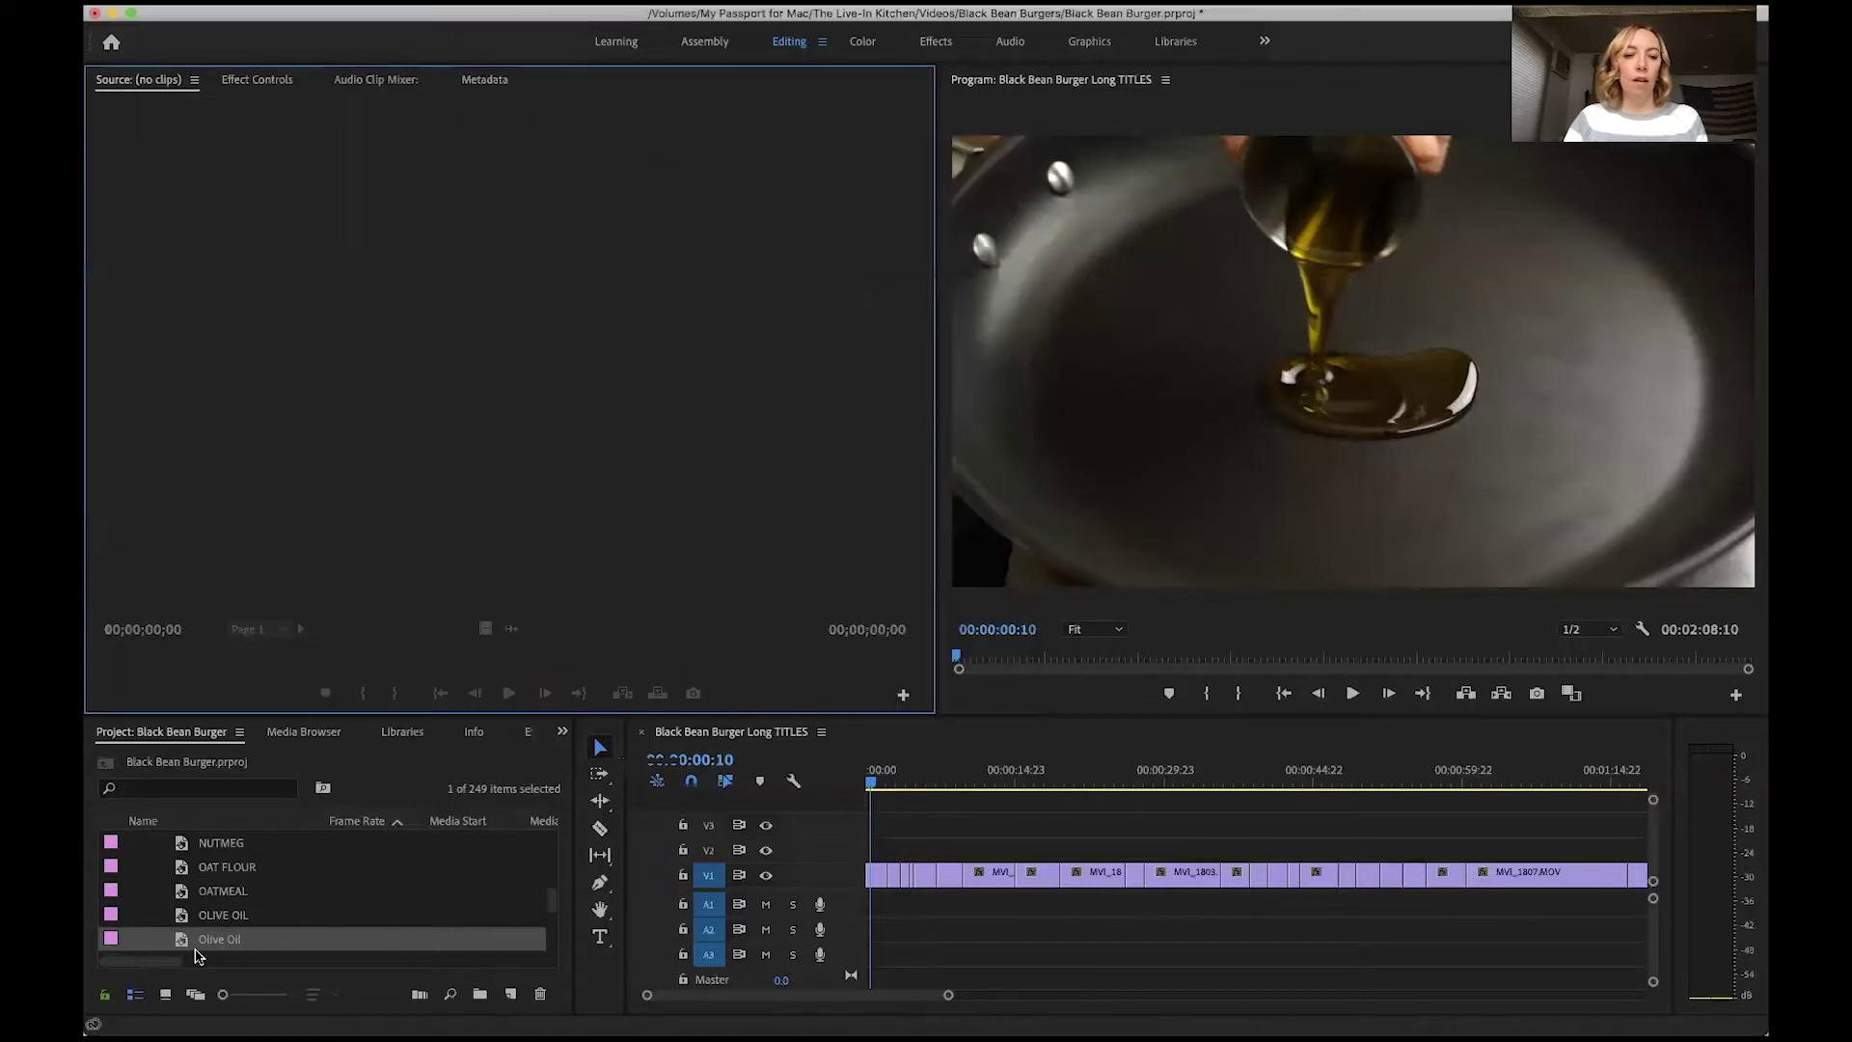
# Place the Olive Oil title on V2 at the sequence start and trim it shorter
pyautogui.moveTo(179, 947); pyautogui.dragTo(856, 862)
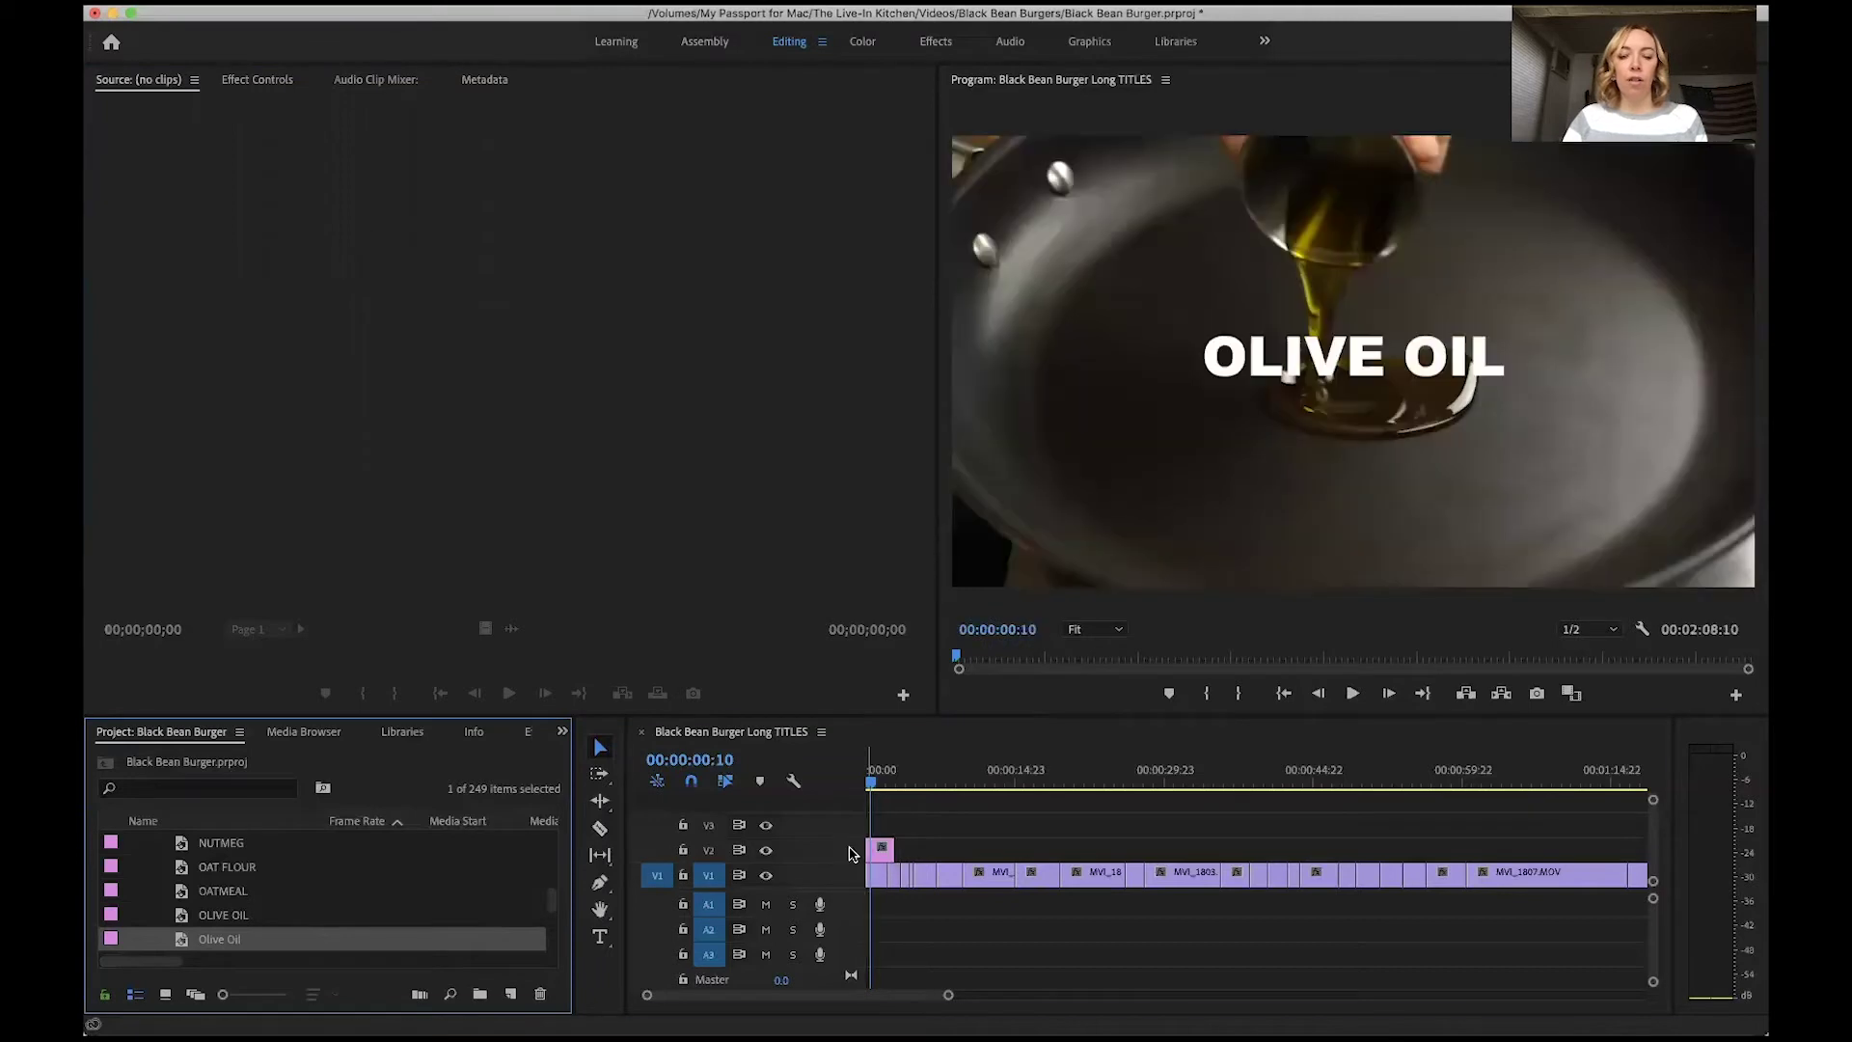
pyautogui.press('=')
pyautogui.press('=')
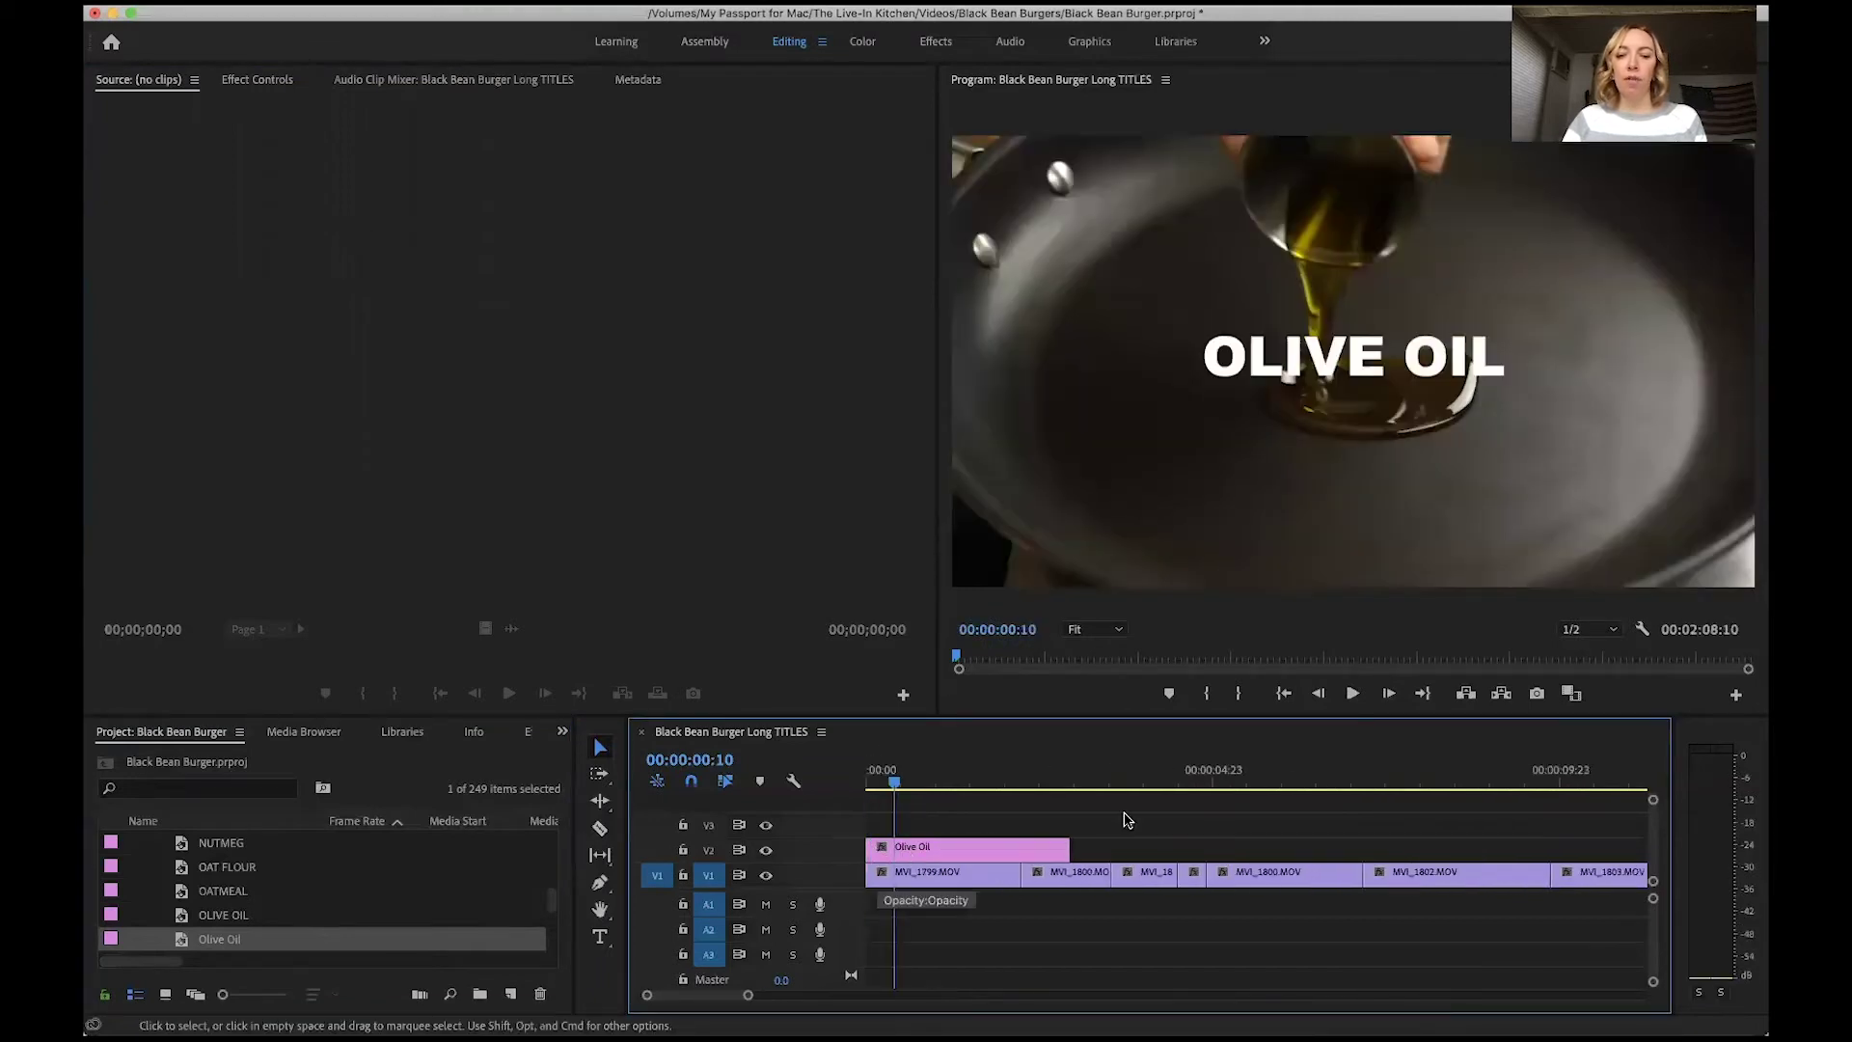
pyautogui.moveTo(1064, 847); pyautogui.dragTo(1021, 847)
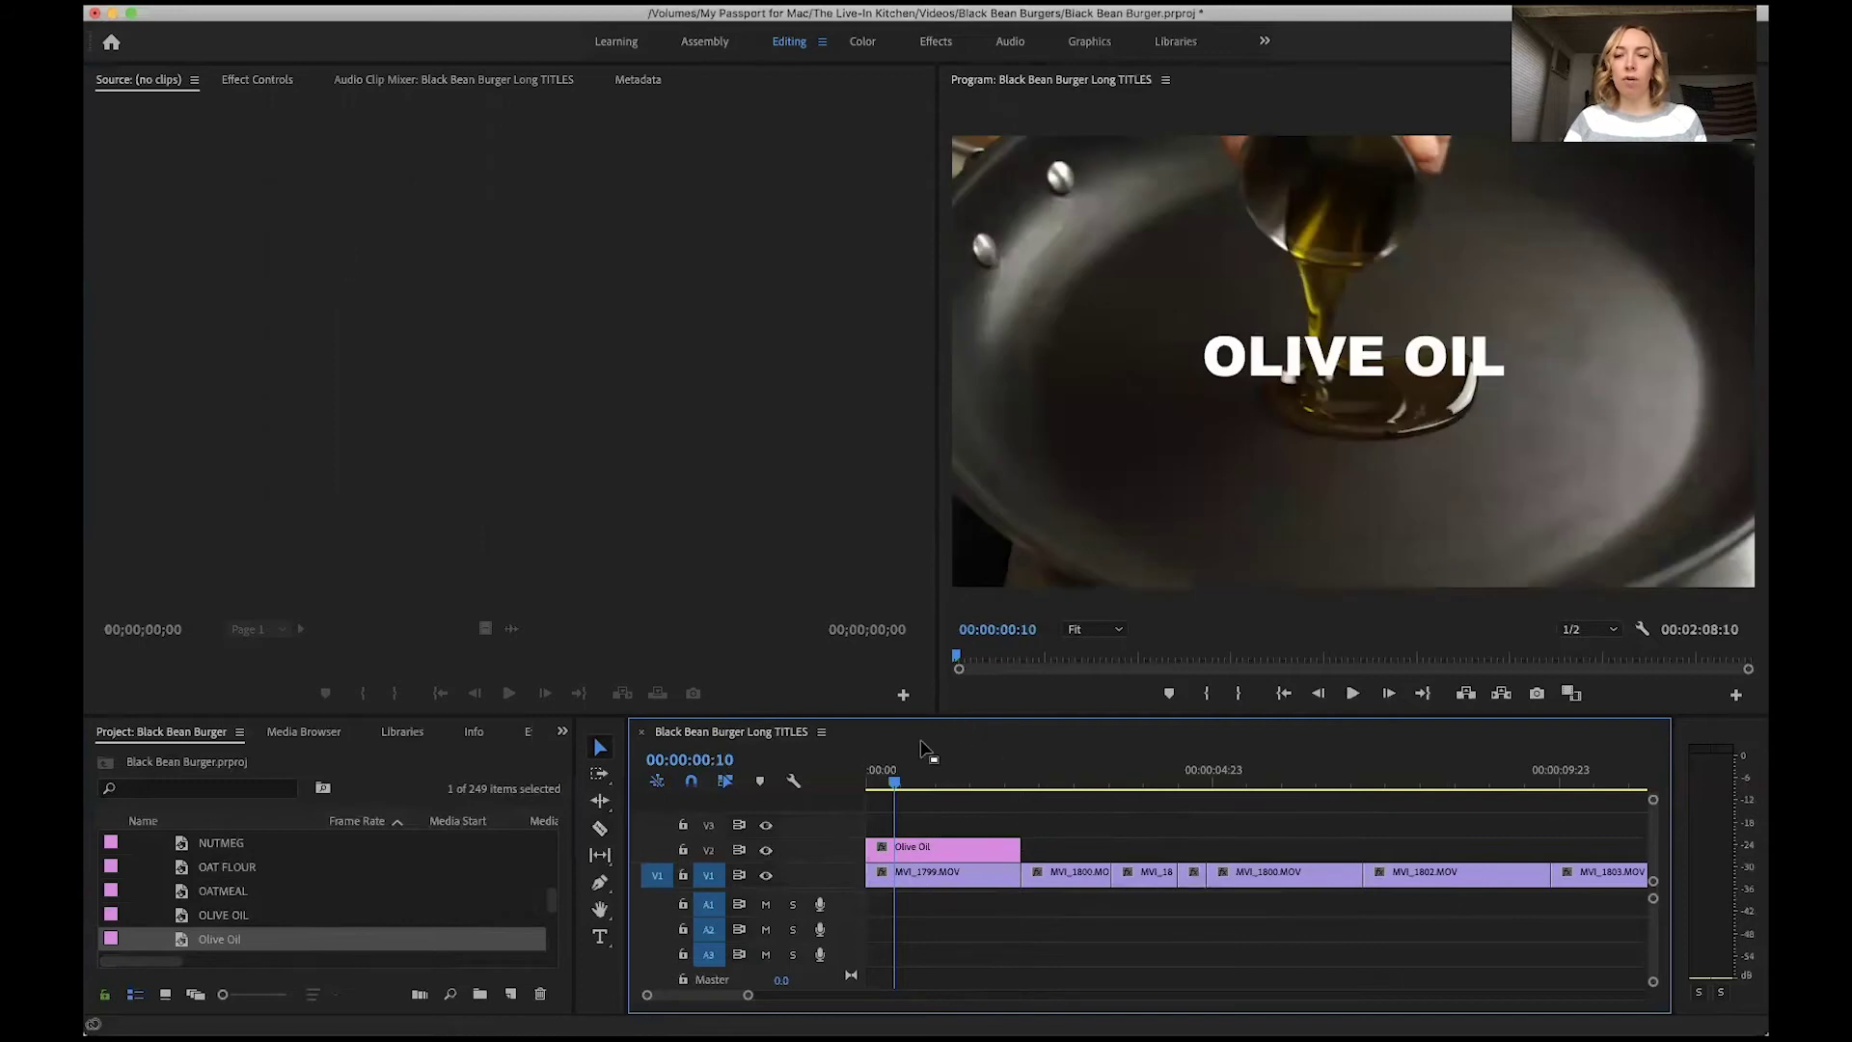
pyautogui.moveTo(895, 782); pyautogui.dragTo(942, 786)
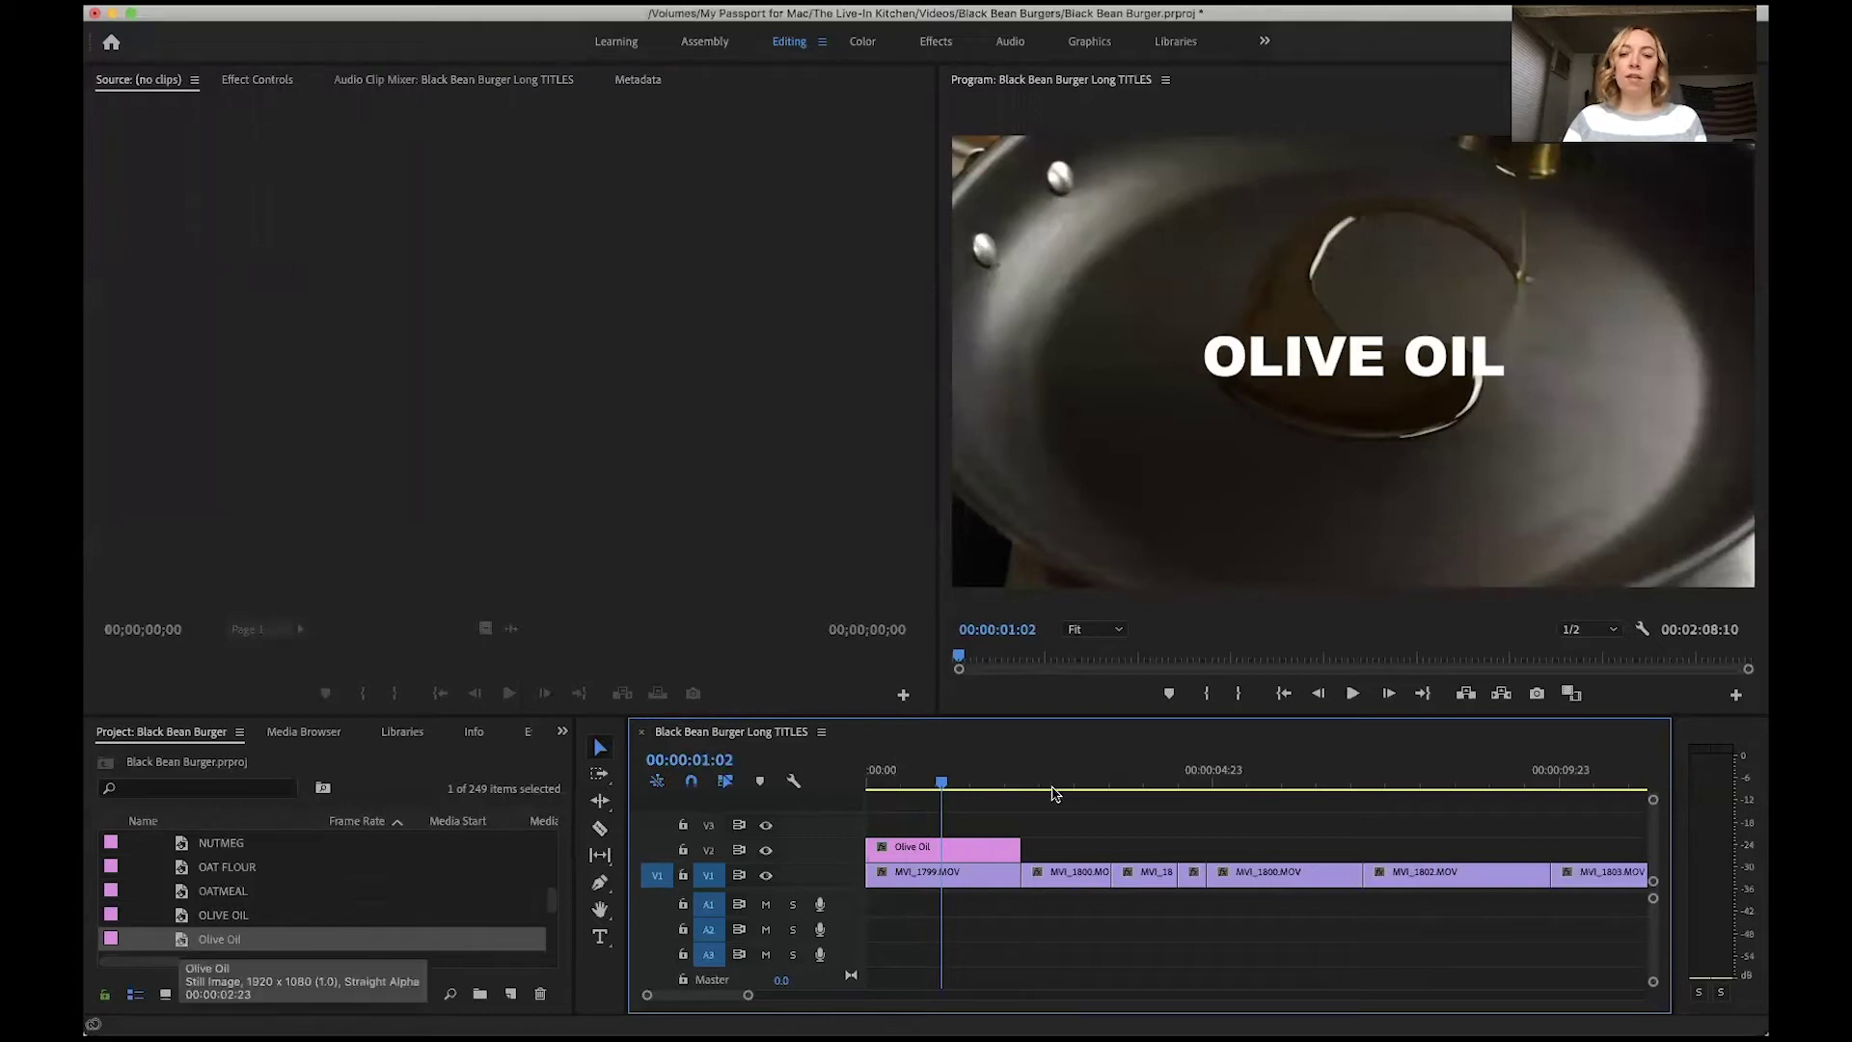
pyautogui.press('-')
pyautogui.press('-')
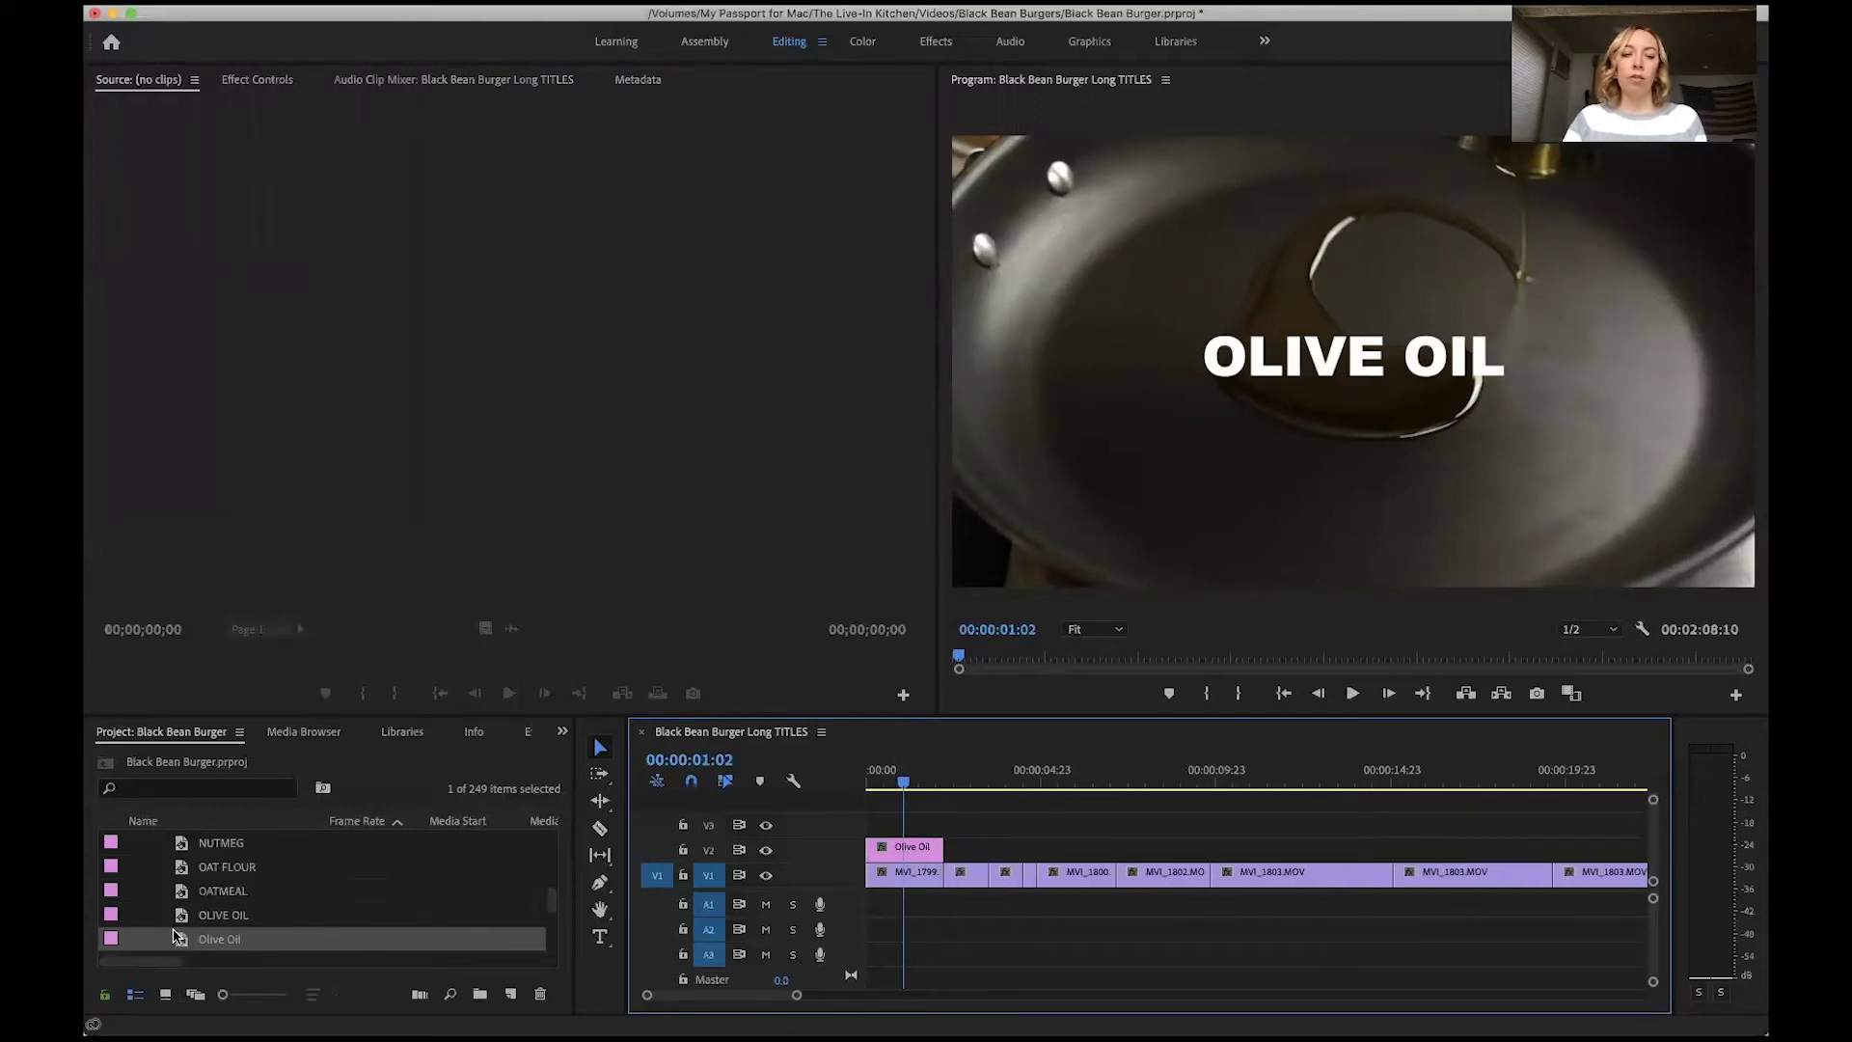
# Add a second, shortened Olive Oil title on V2 at the MVI_1802 shot
pyautogui.moveTo(179, 945); pyautogui.dragTo(1136, 848)
pyautogui.moveTo(1125, 777); pyautogui.dragTo(1176, 778)
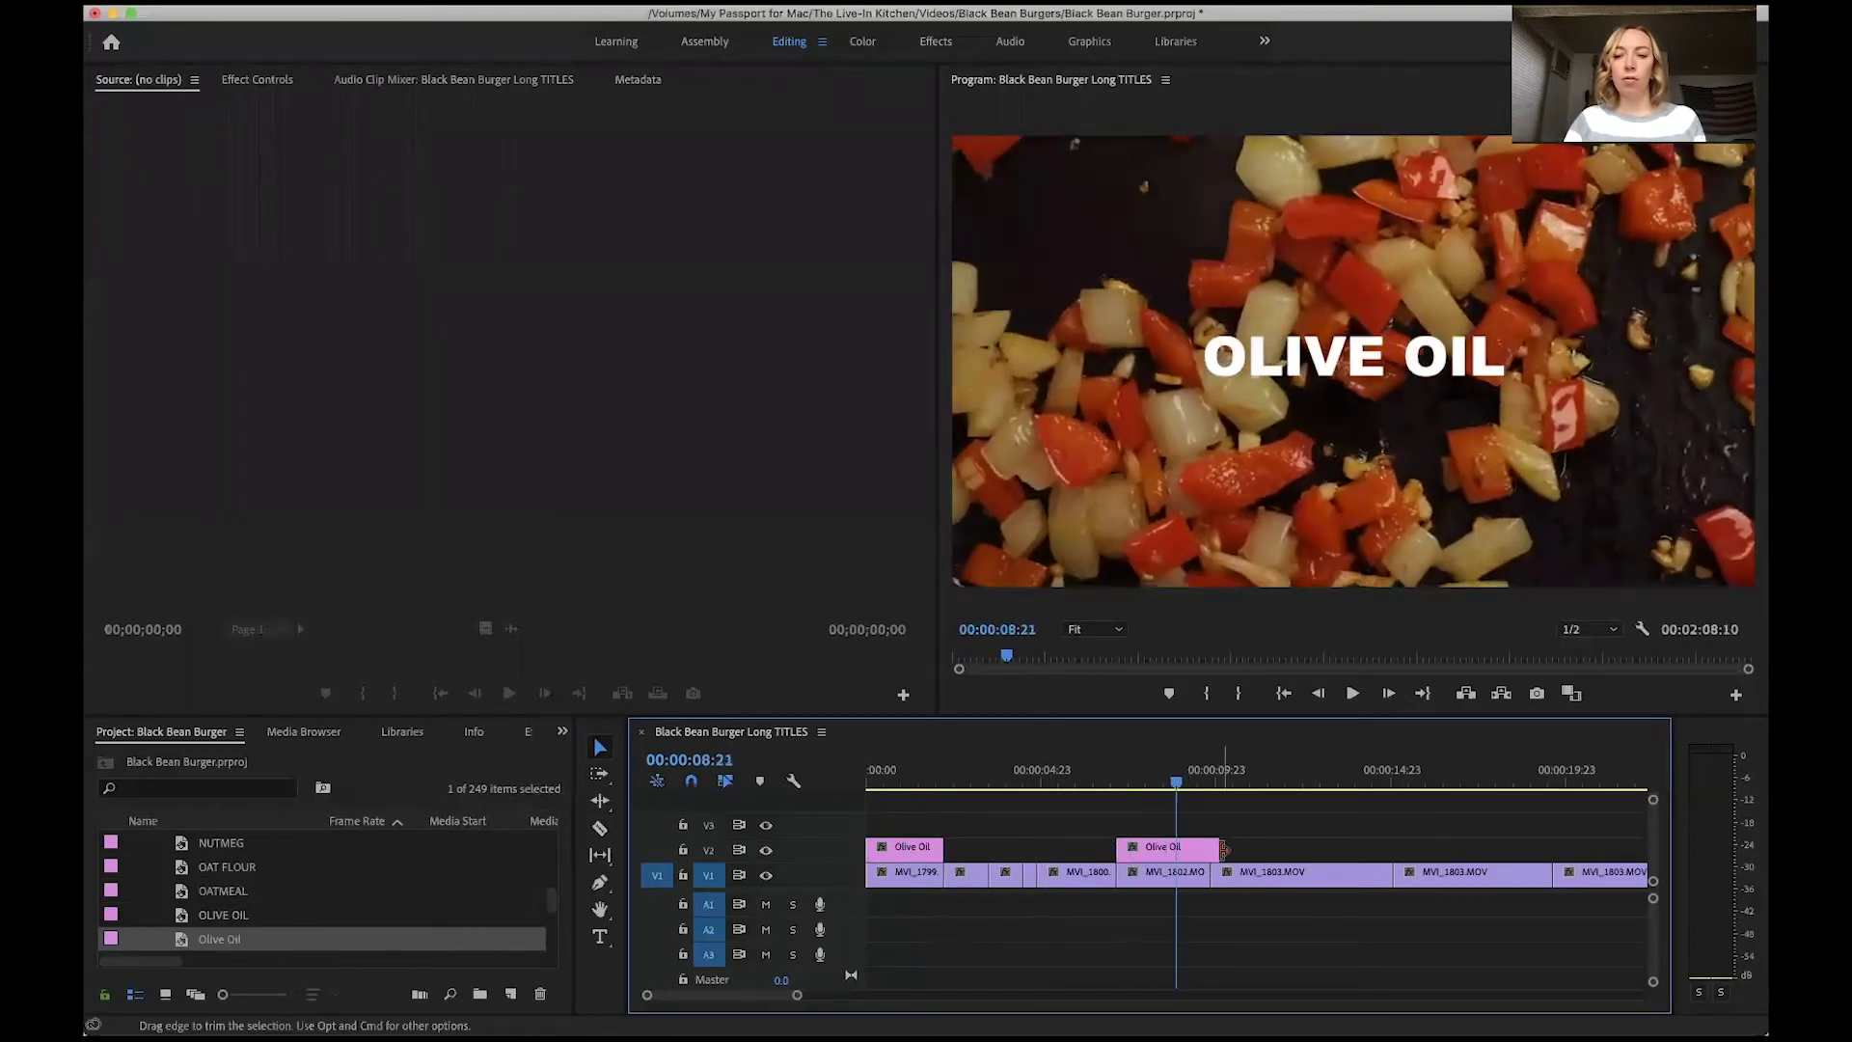
pyautogui.moveTo(1211, 847); pyautogui.dragTo(1208, 847)
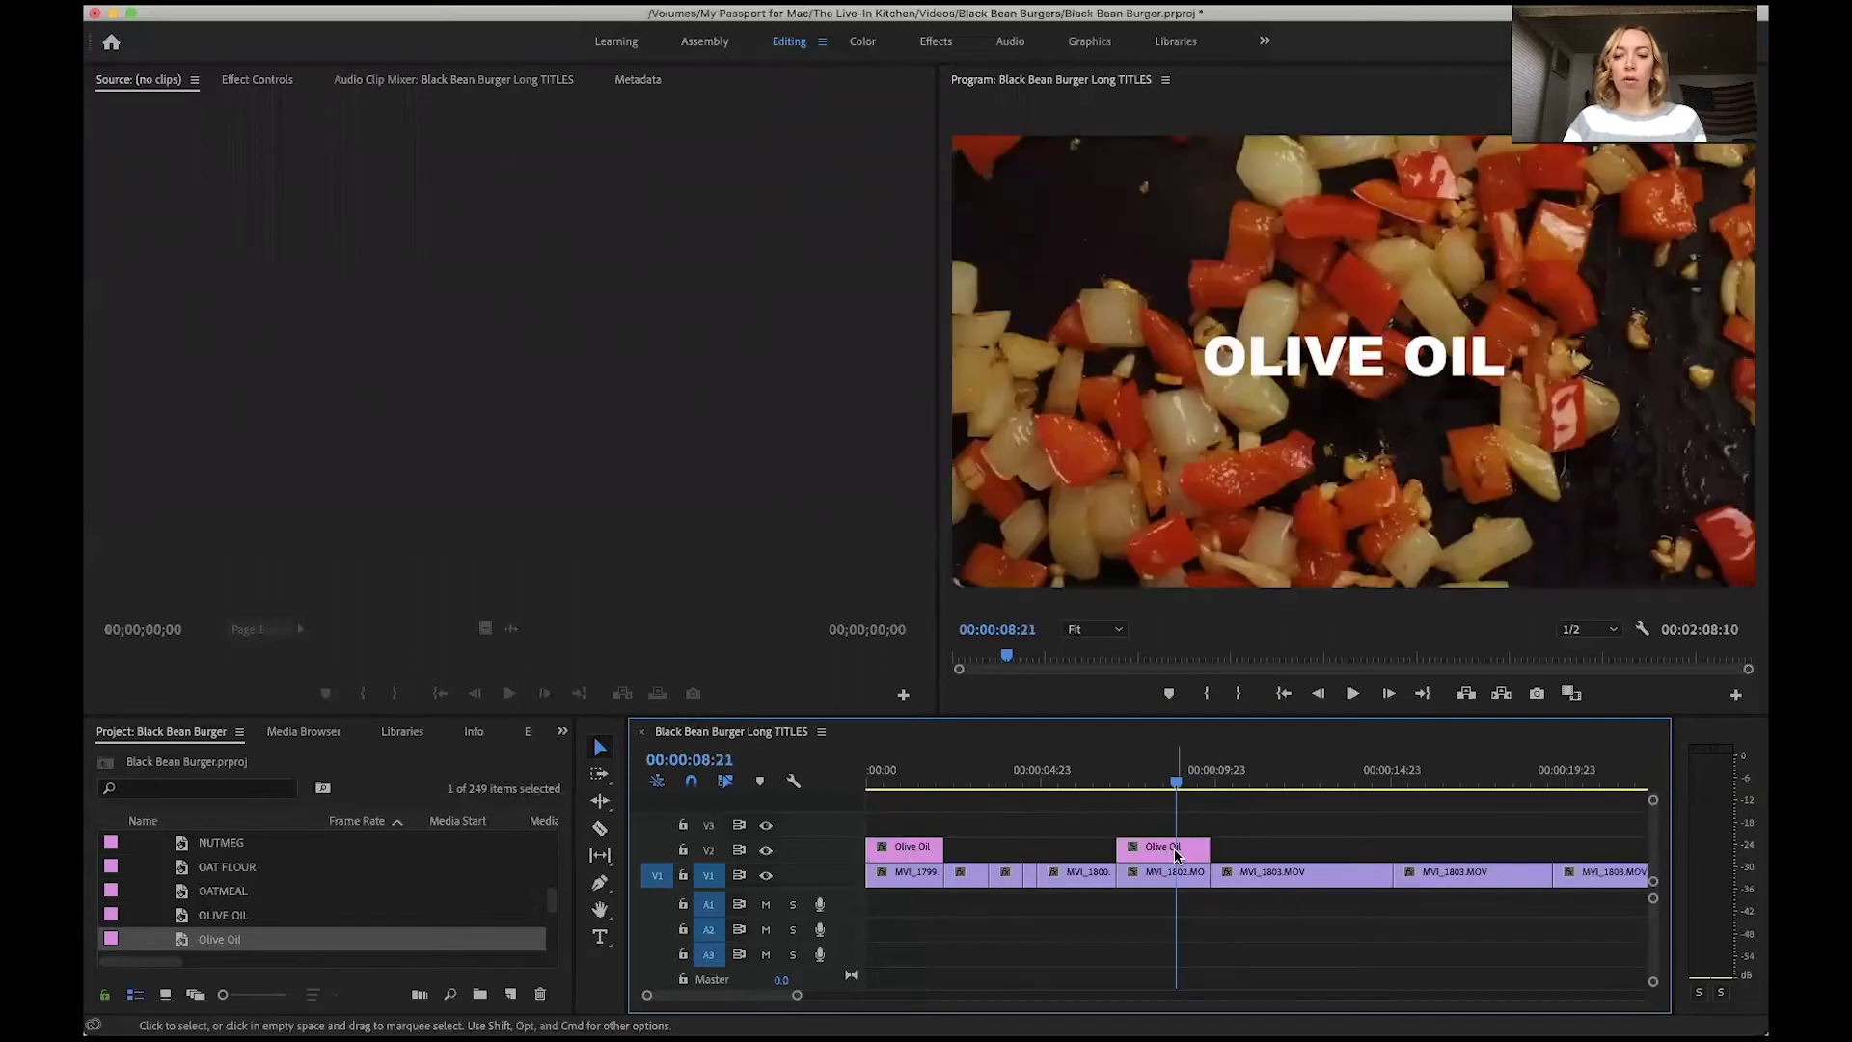
# Change the OLIVE OIL text fill to red E92929 and close the title editor
pyautogui.doubleClick(1176, 853)
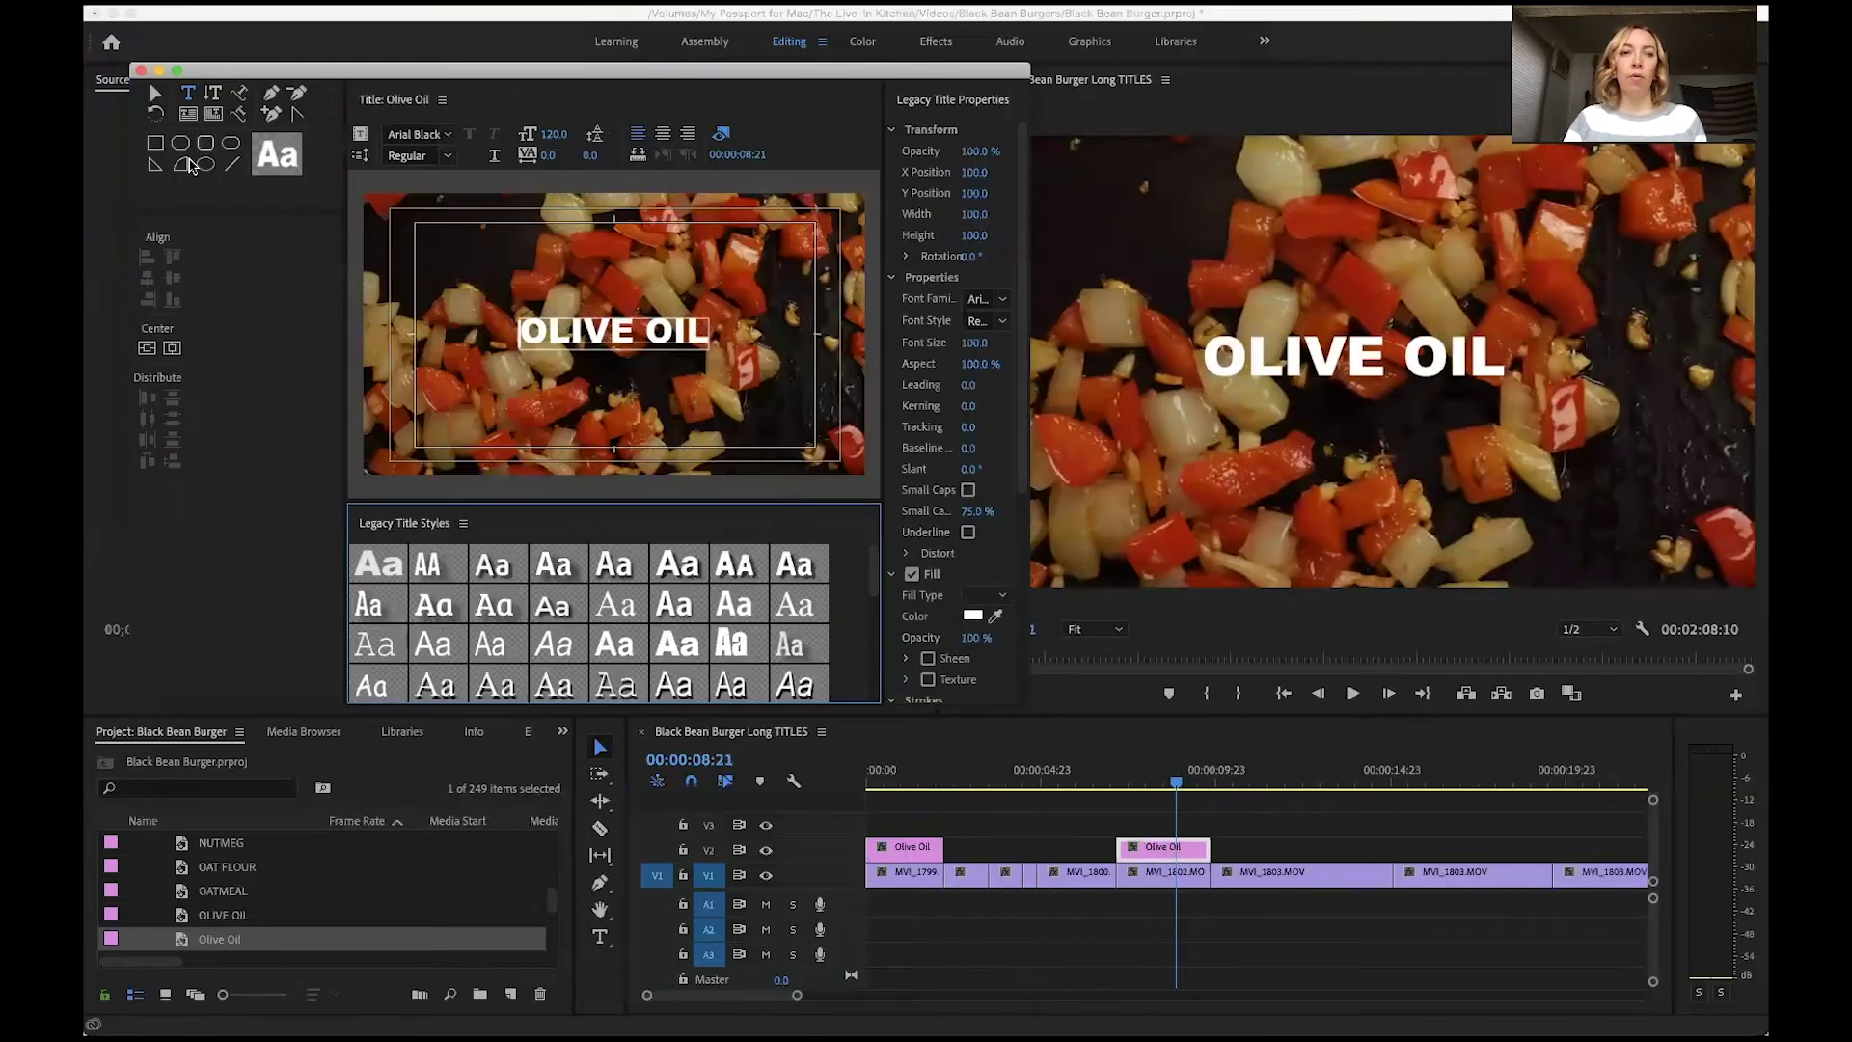
pyautogui.click(583, 333)
pyautogui.hotkey('ctrl', 'a')
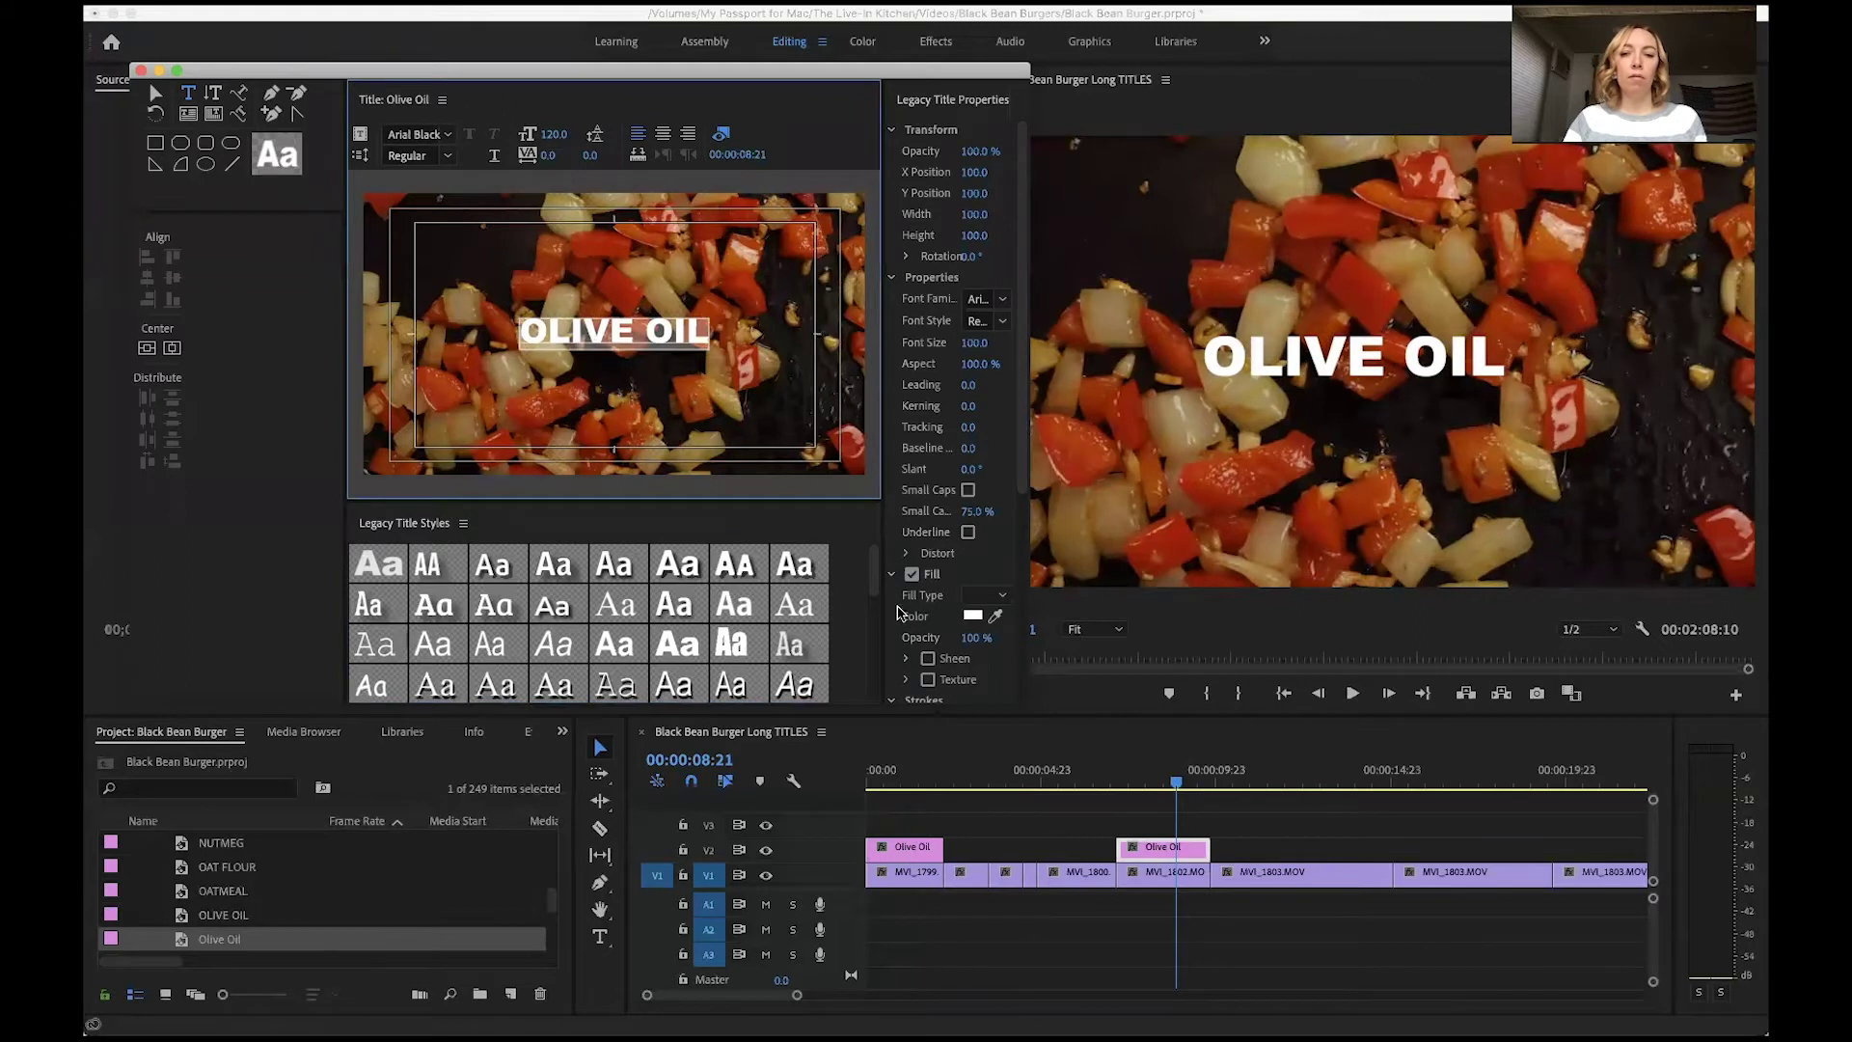
pyautogui.click(971, 616)
pyautogui.moveTo(798, 451); pyautogui.dragTo(905, 470)
pyautogui.click(1140, 227)
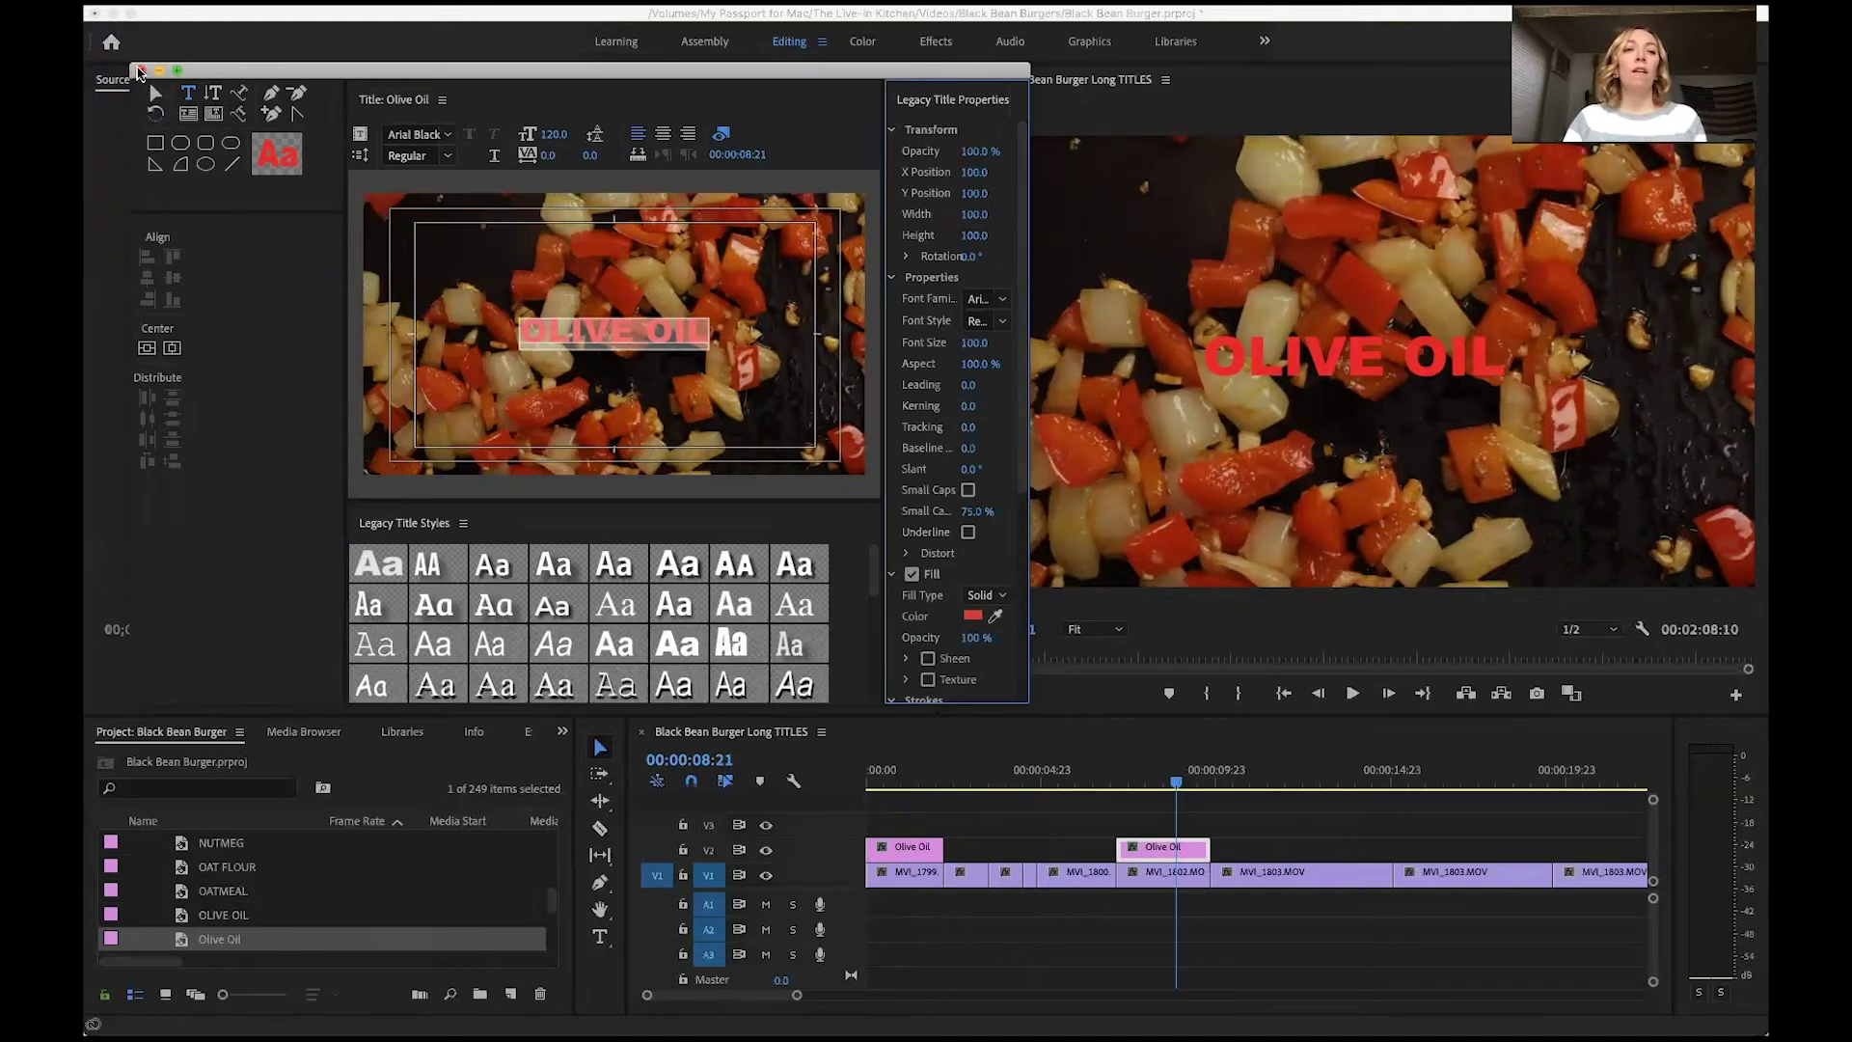
pyautogui.click(141, 71)
pyautogui.click(903, 782)
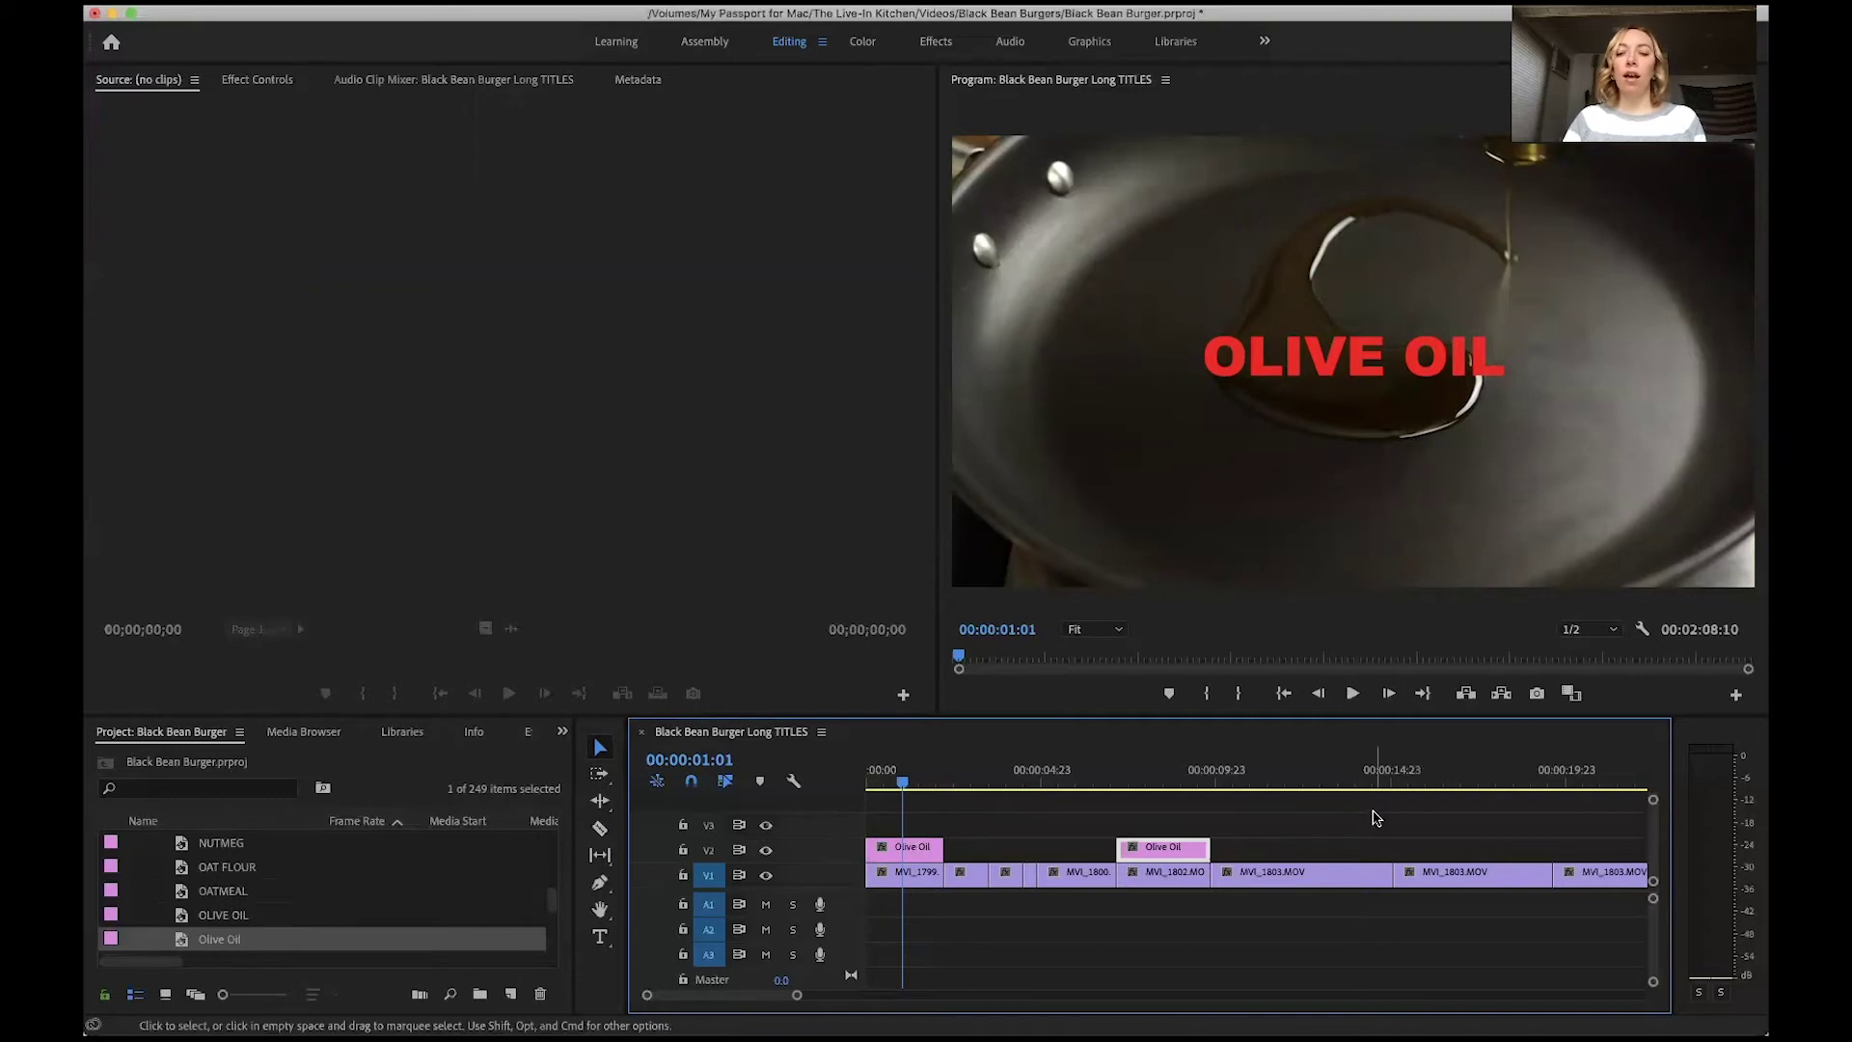
# Deselect the clip and move the playhead to about 00:00:02:17, where the onions appear
pyautogui.click(1447, 824)
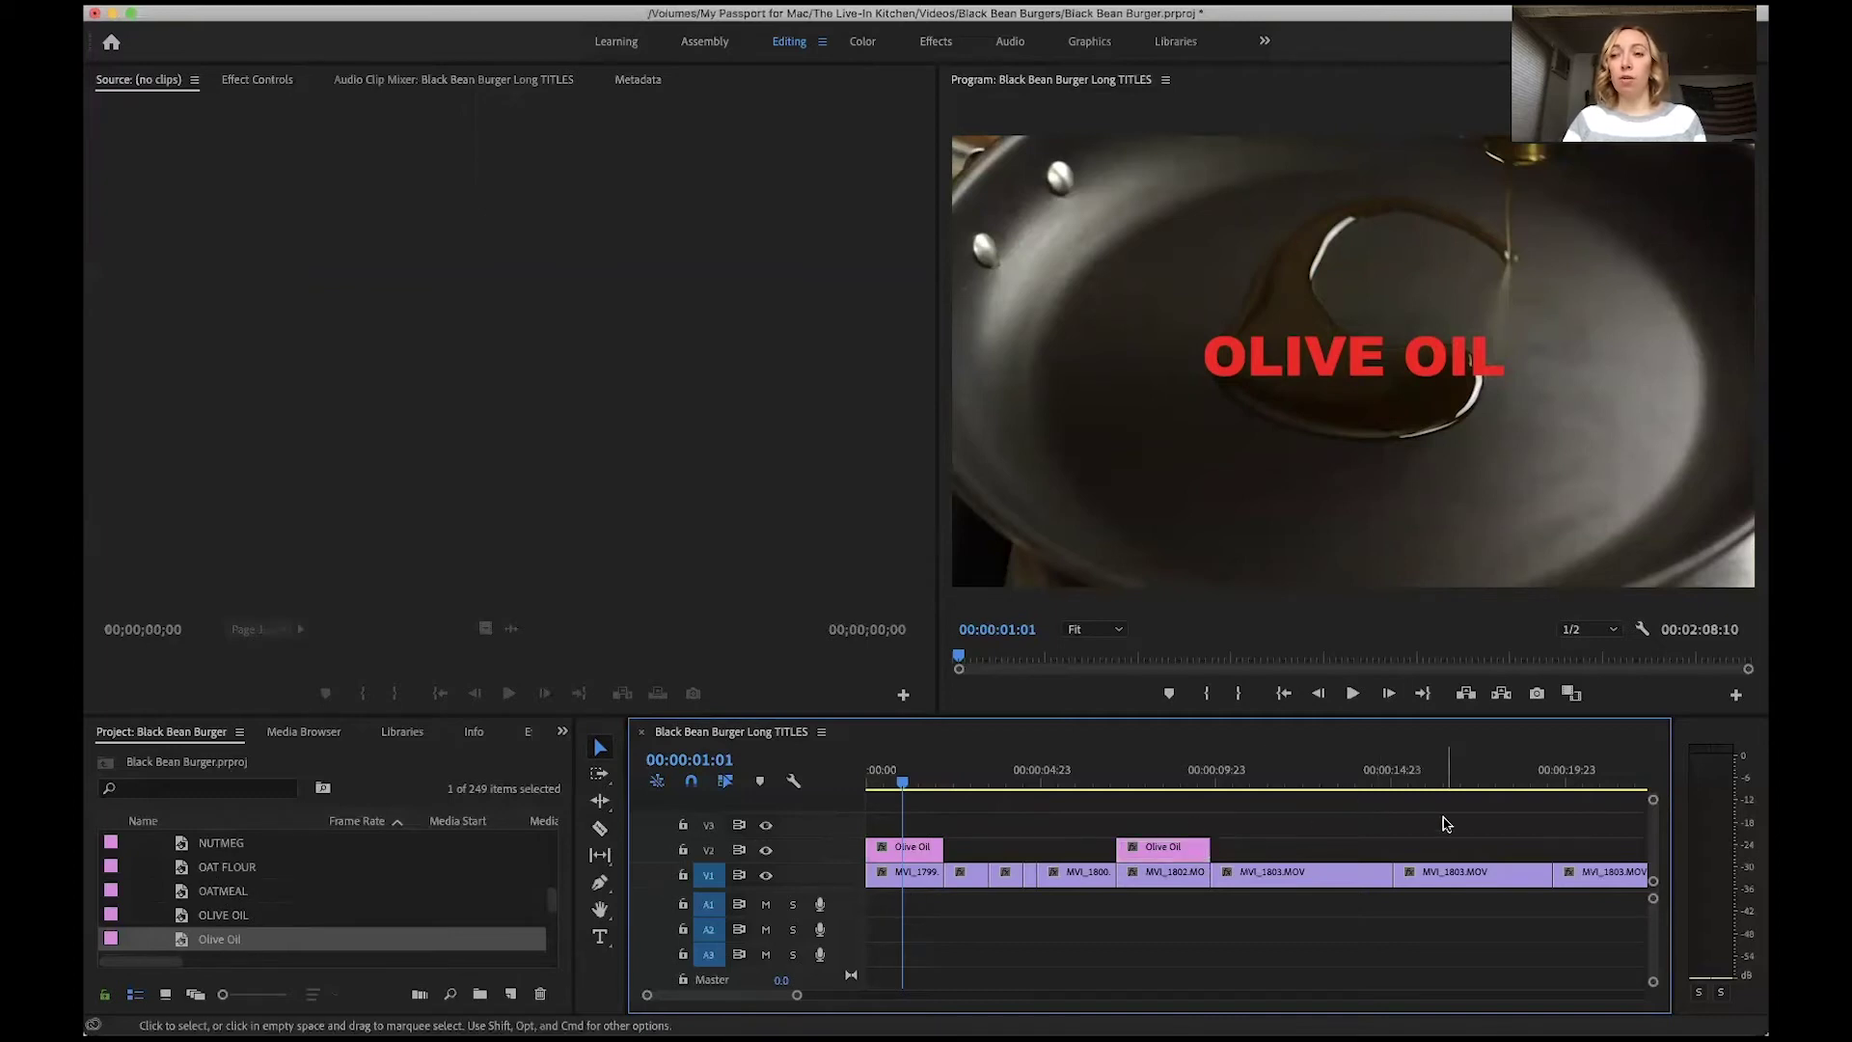
pyautogui.click(894, 776)
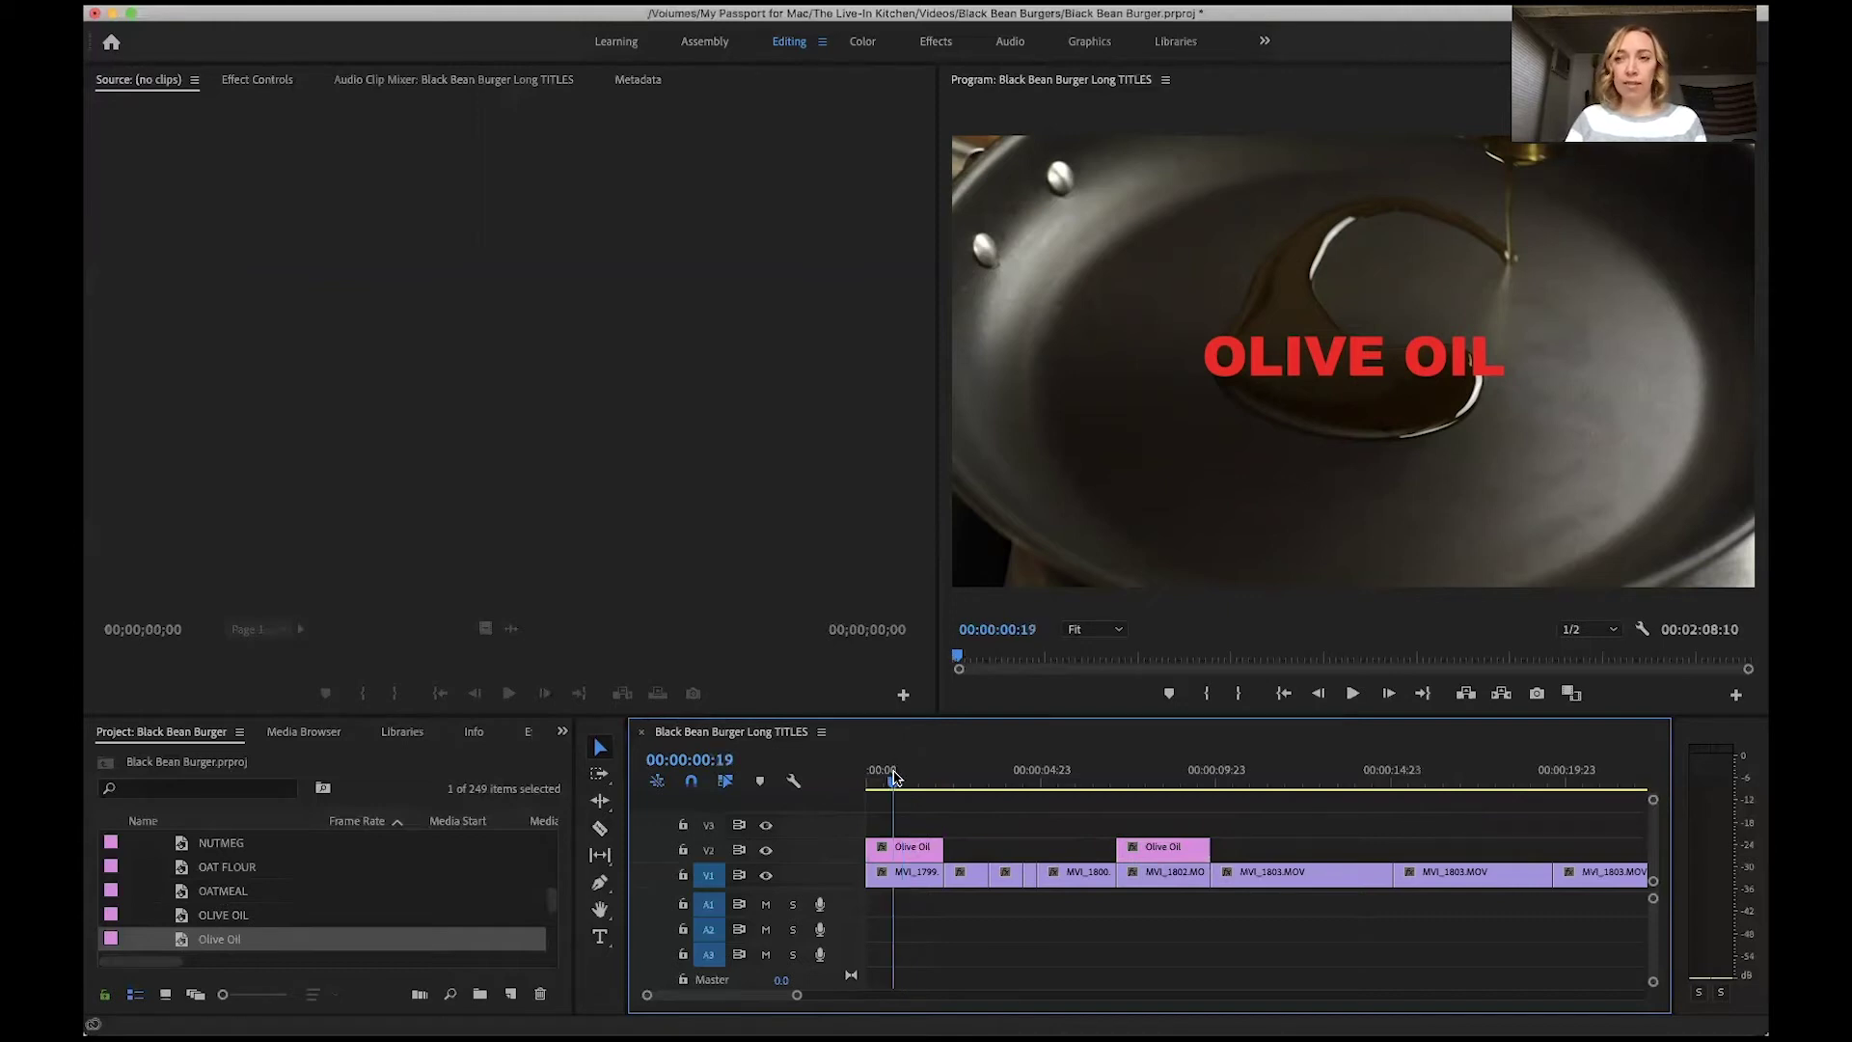
pyautogui.moveTo(894, 777); pyautogui.dragTo(898, 777)
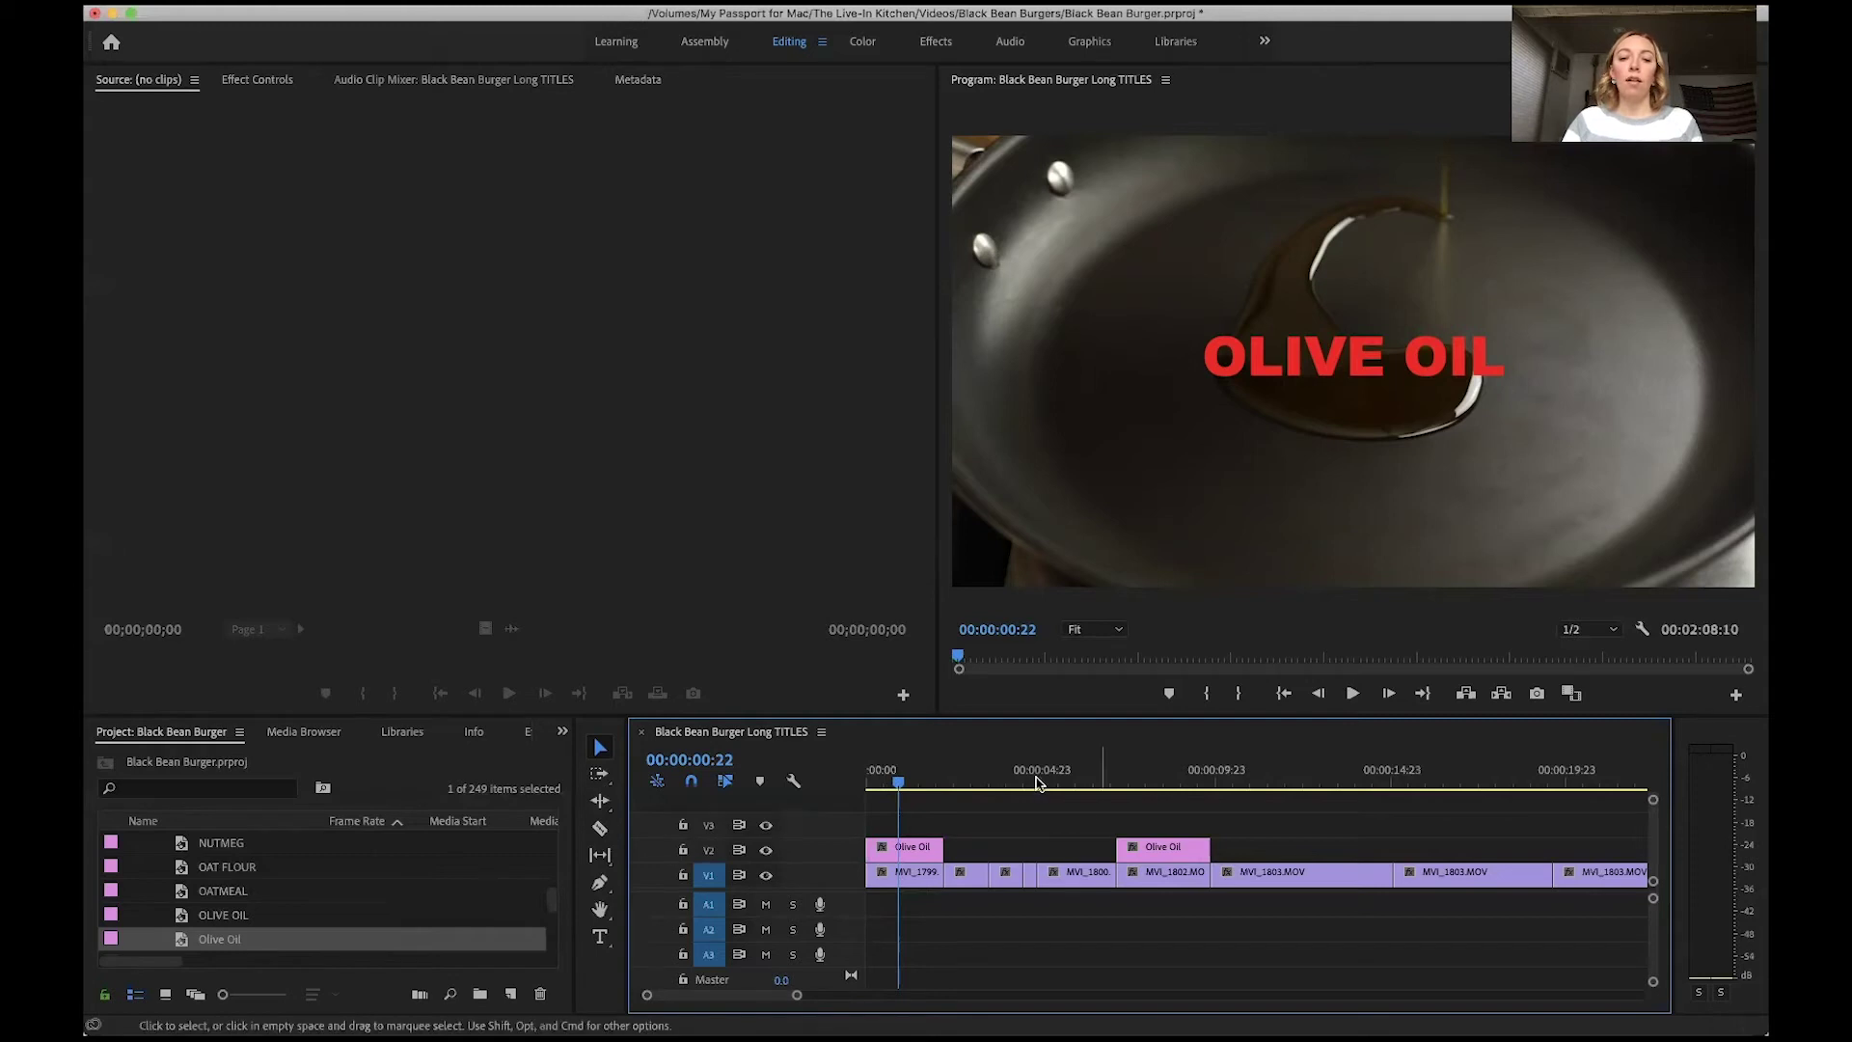
pyautogui.moveTo(935, 776); pyautogui.dragTo(962, 775)
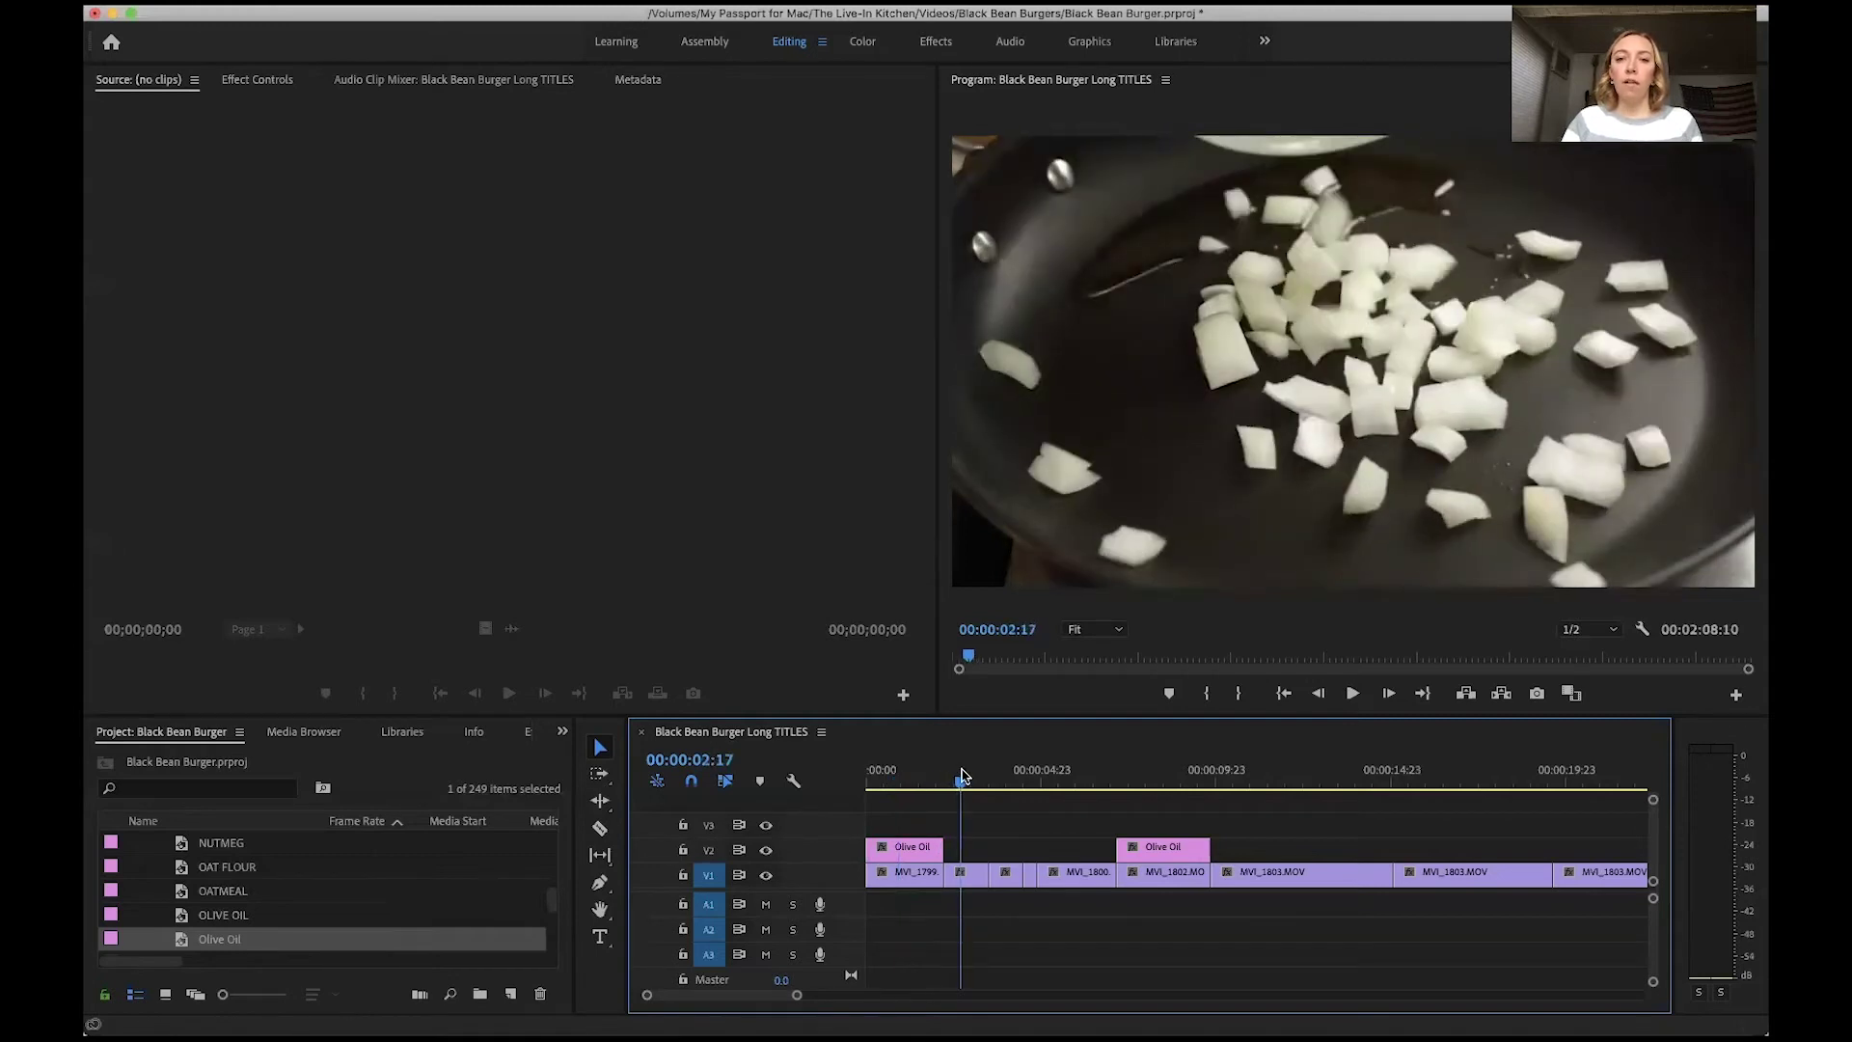
pyautogui.click(1091, 42)
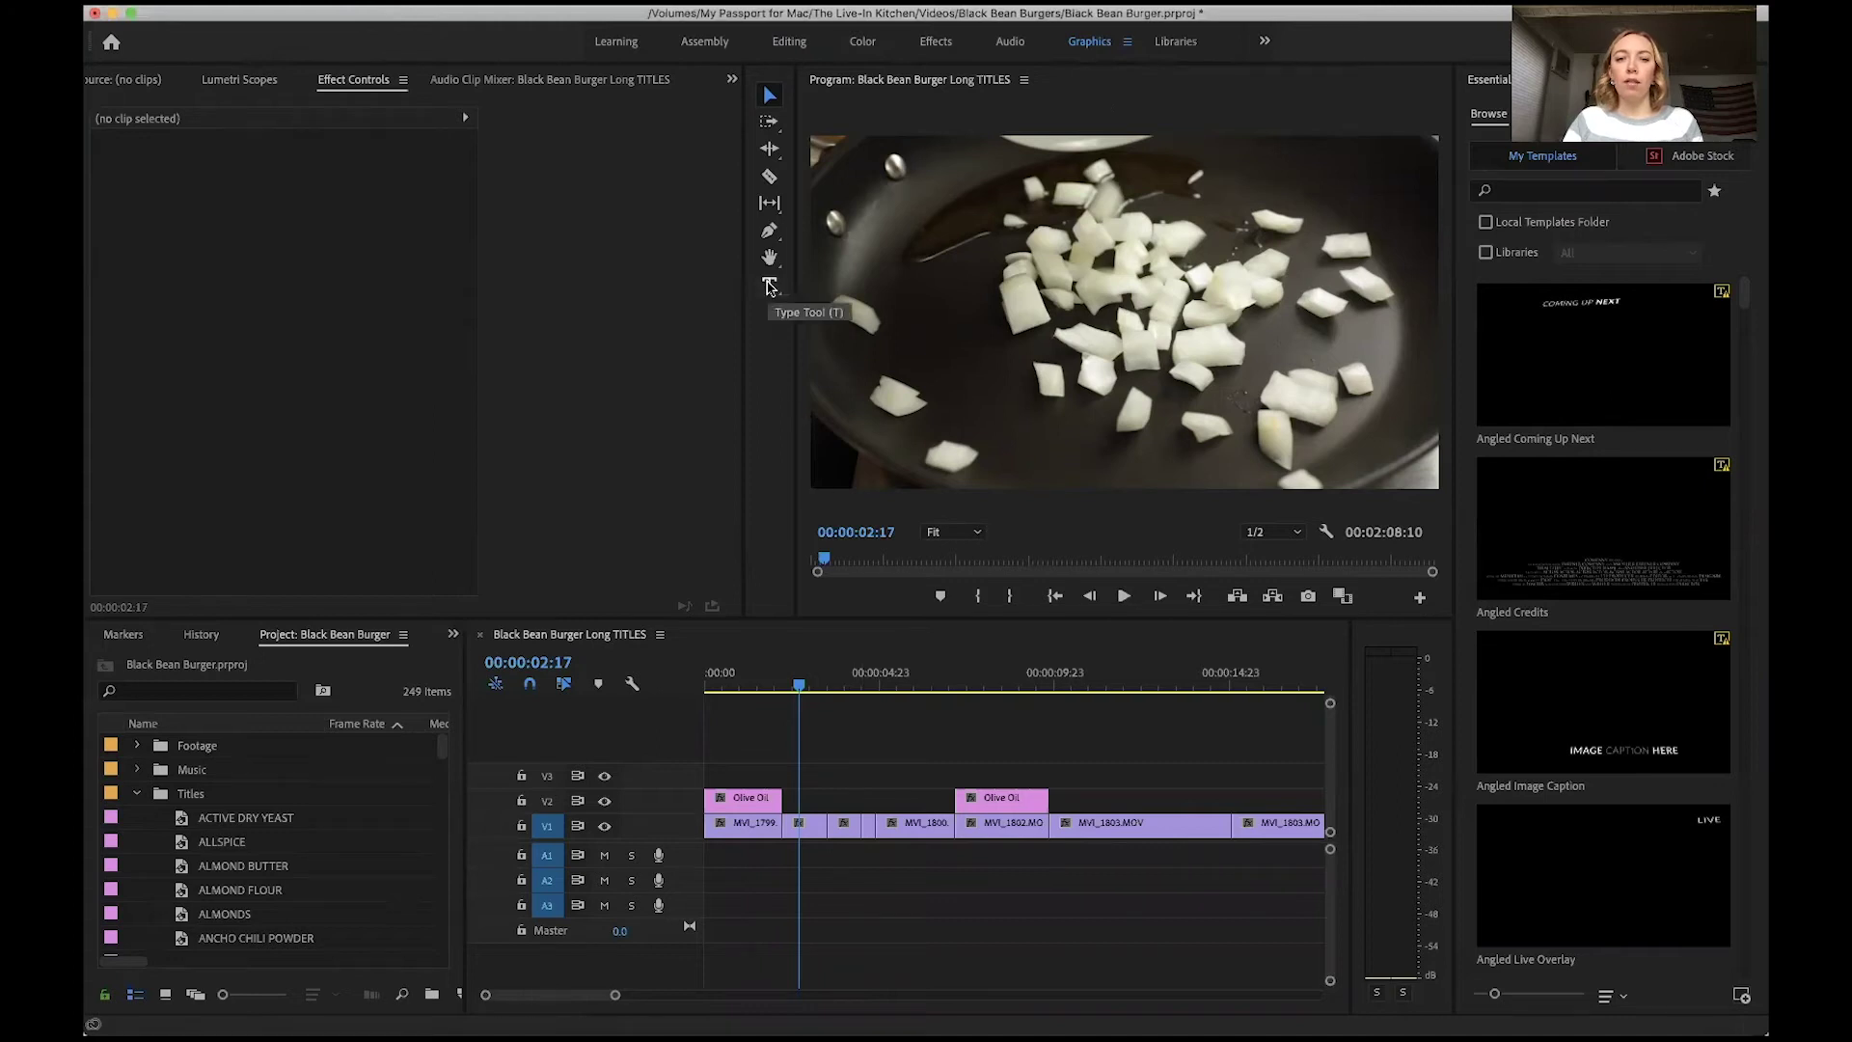
# Add a white ONIONS text layer over the diced-onion shot in the Graphics workspace
pyautogui.click(770, 285)
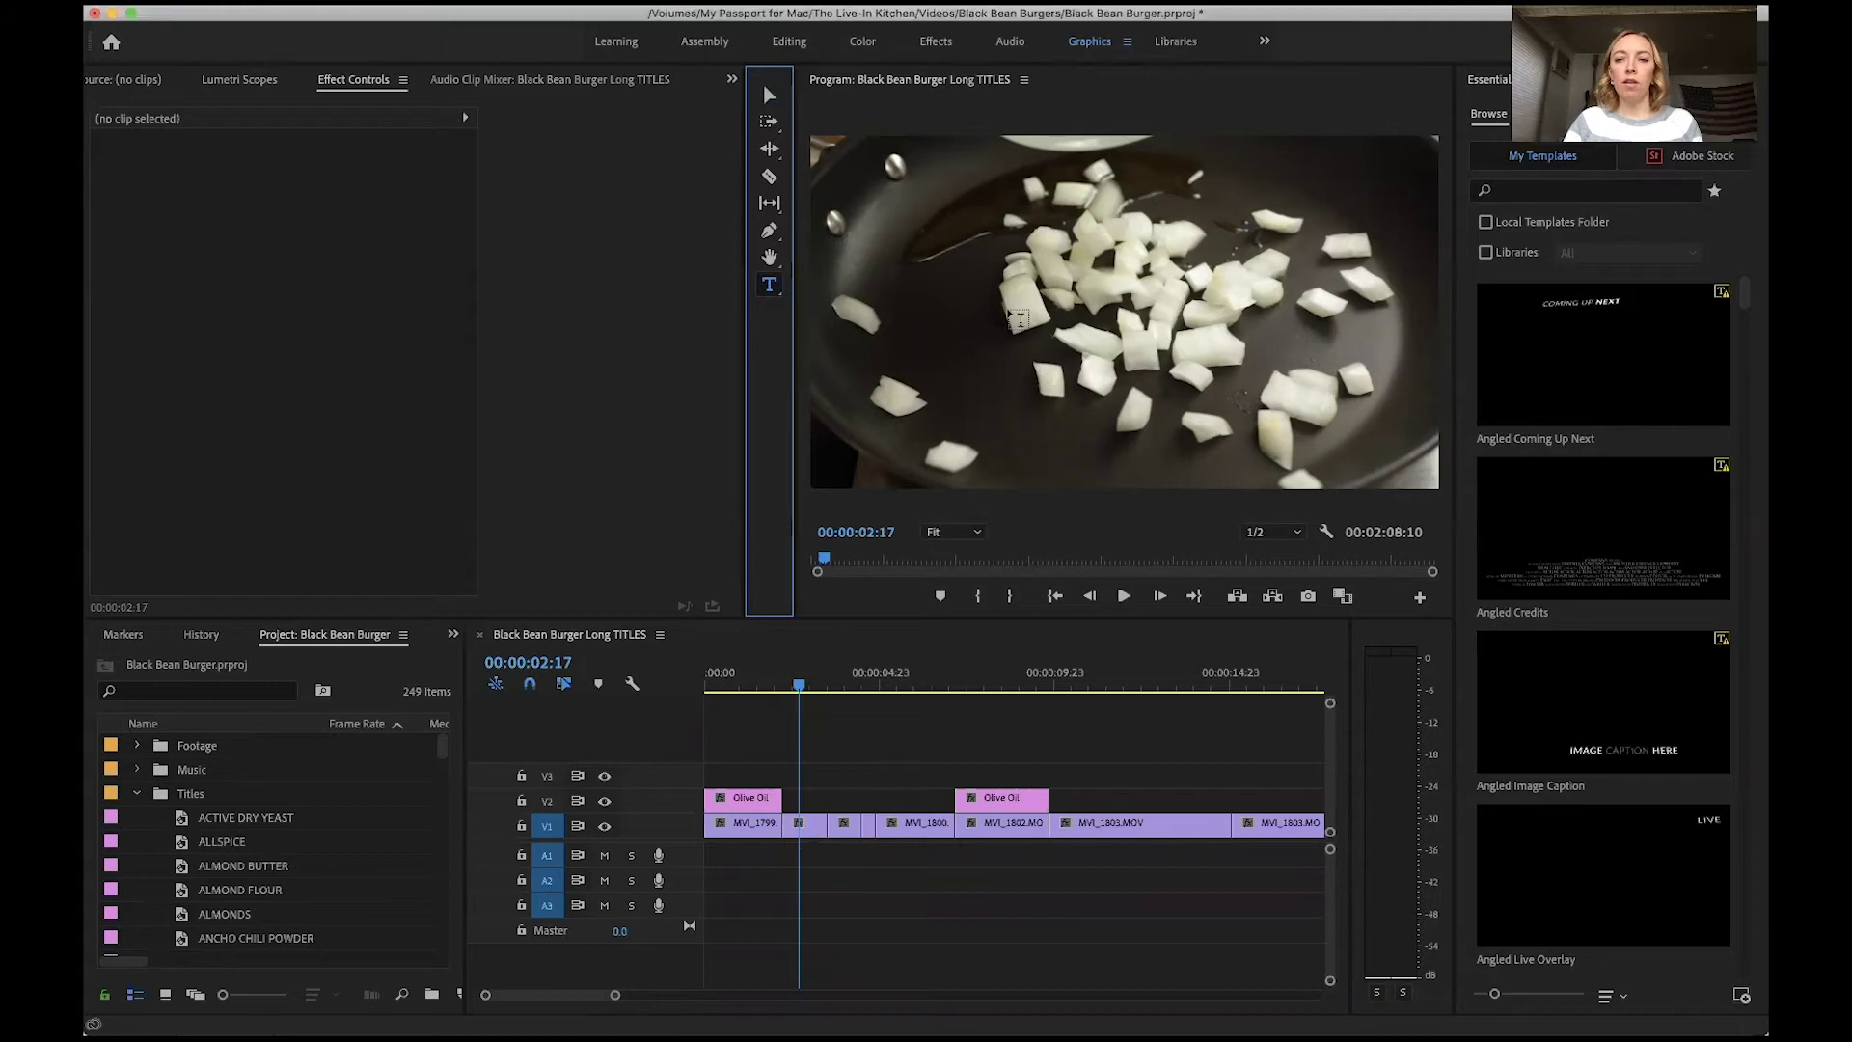
pyautogui.click(1012, 313)
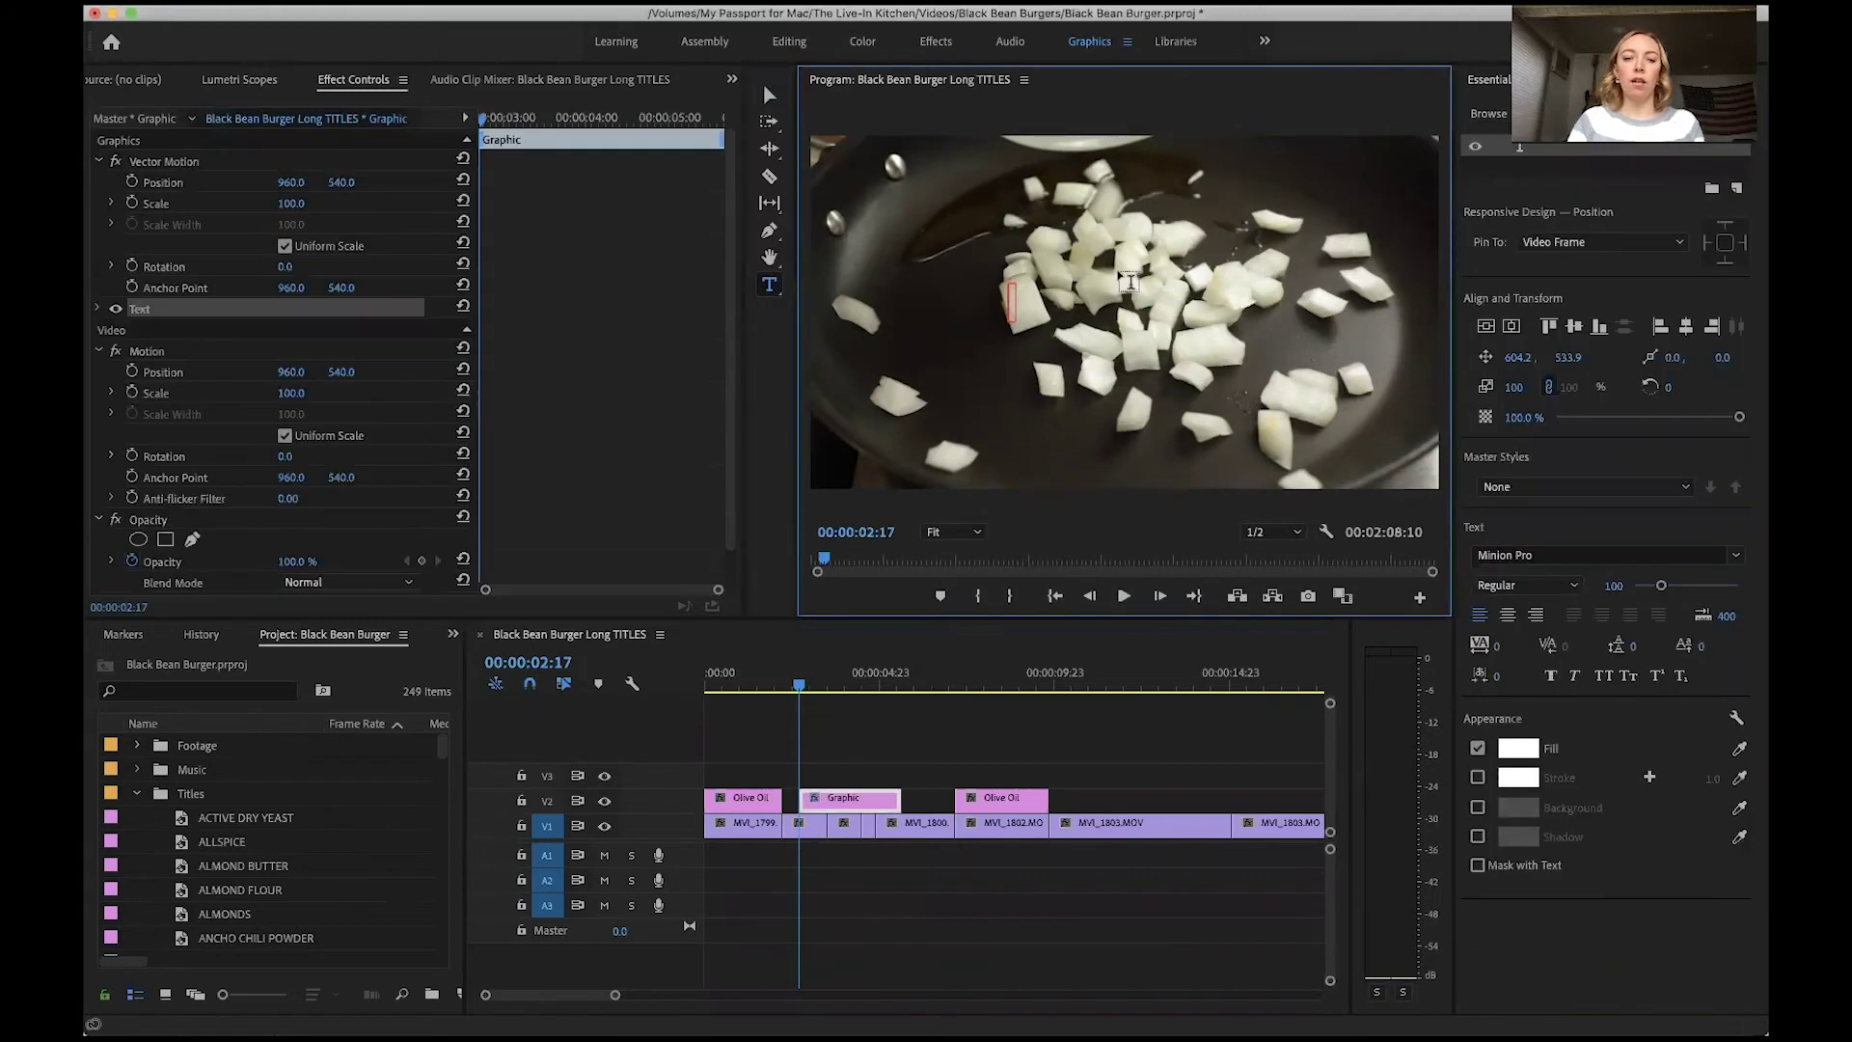
pyautogui.write('ONIONS')
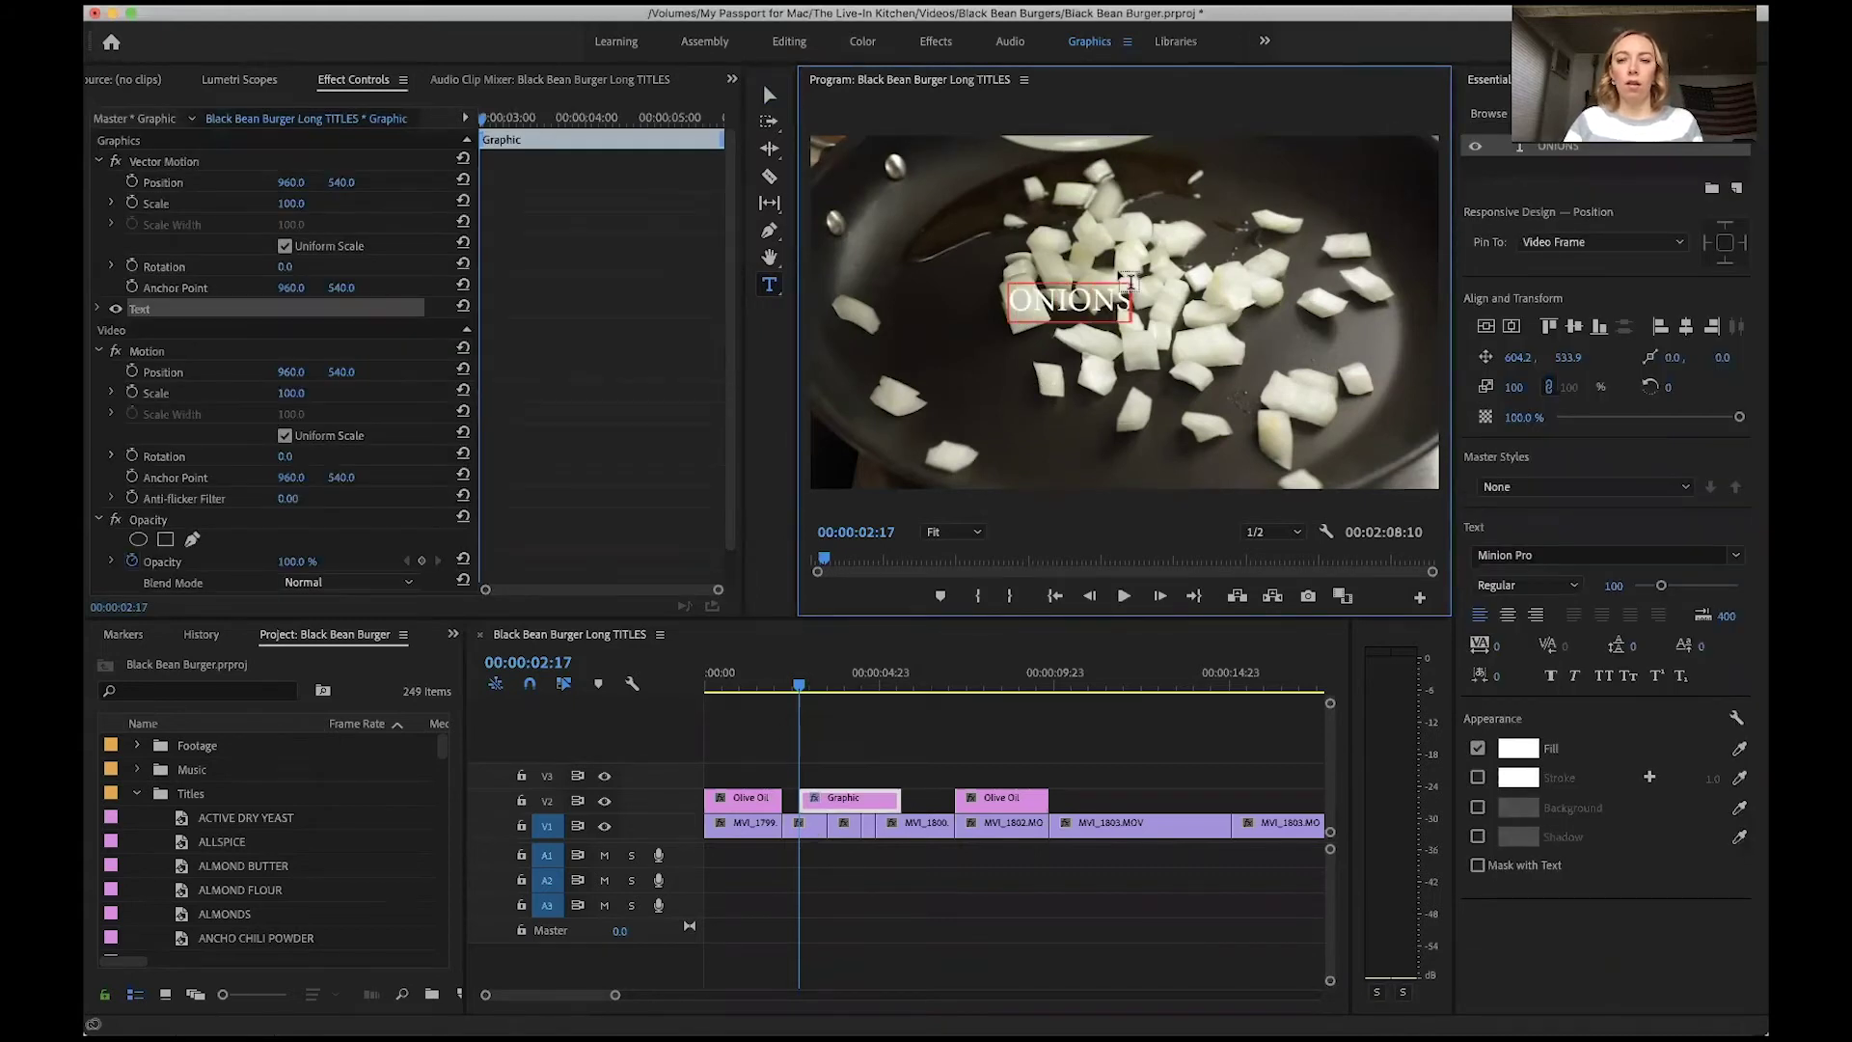
pyautogui.press('Escape')
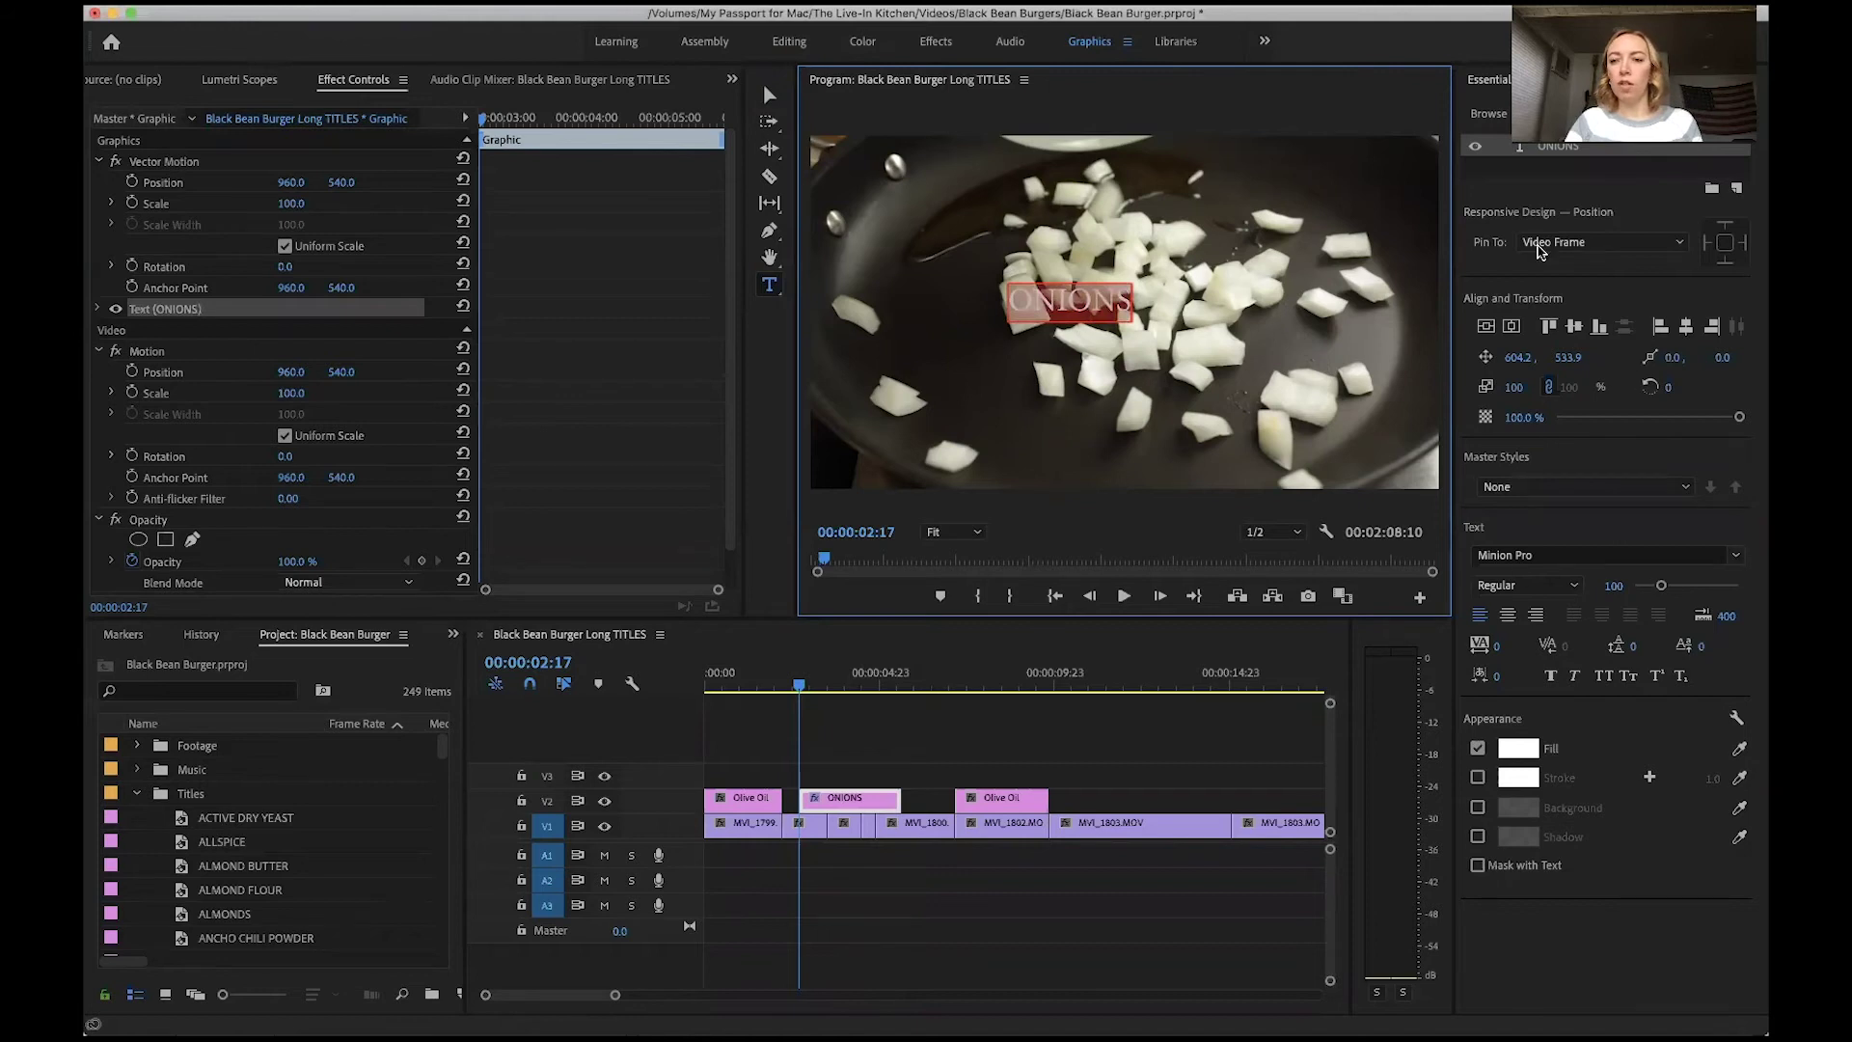
pyautogui.click(1488, 114)
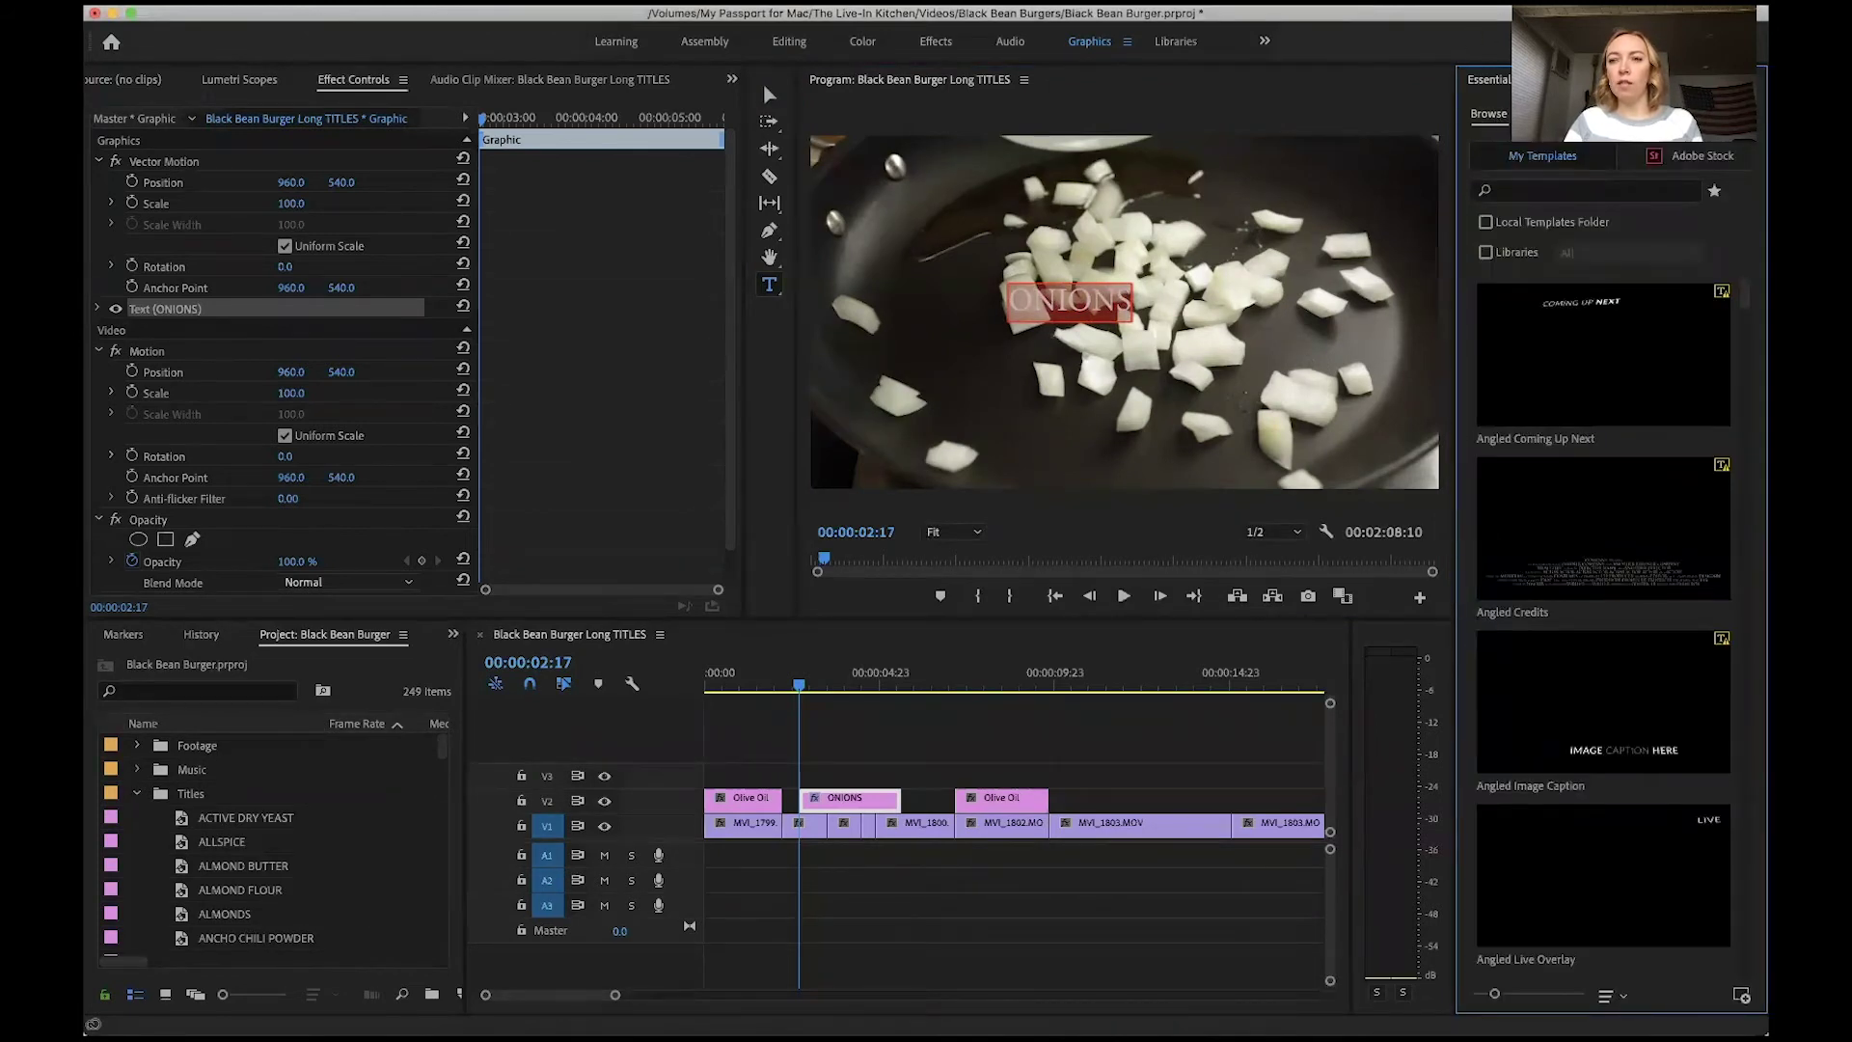
pyautogui.click(1544, 114)
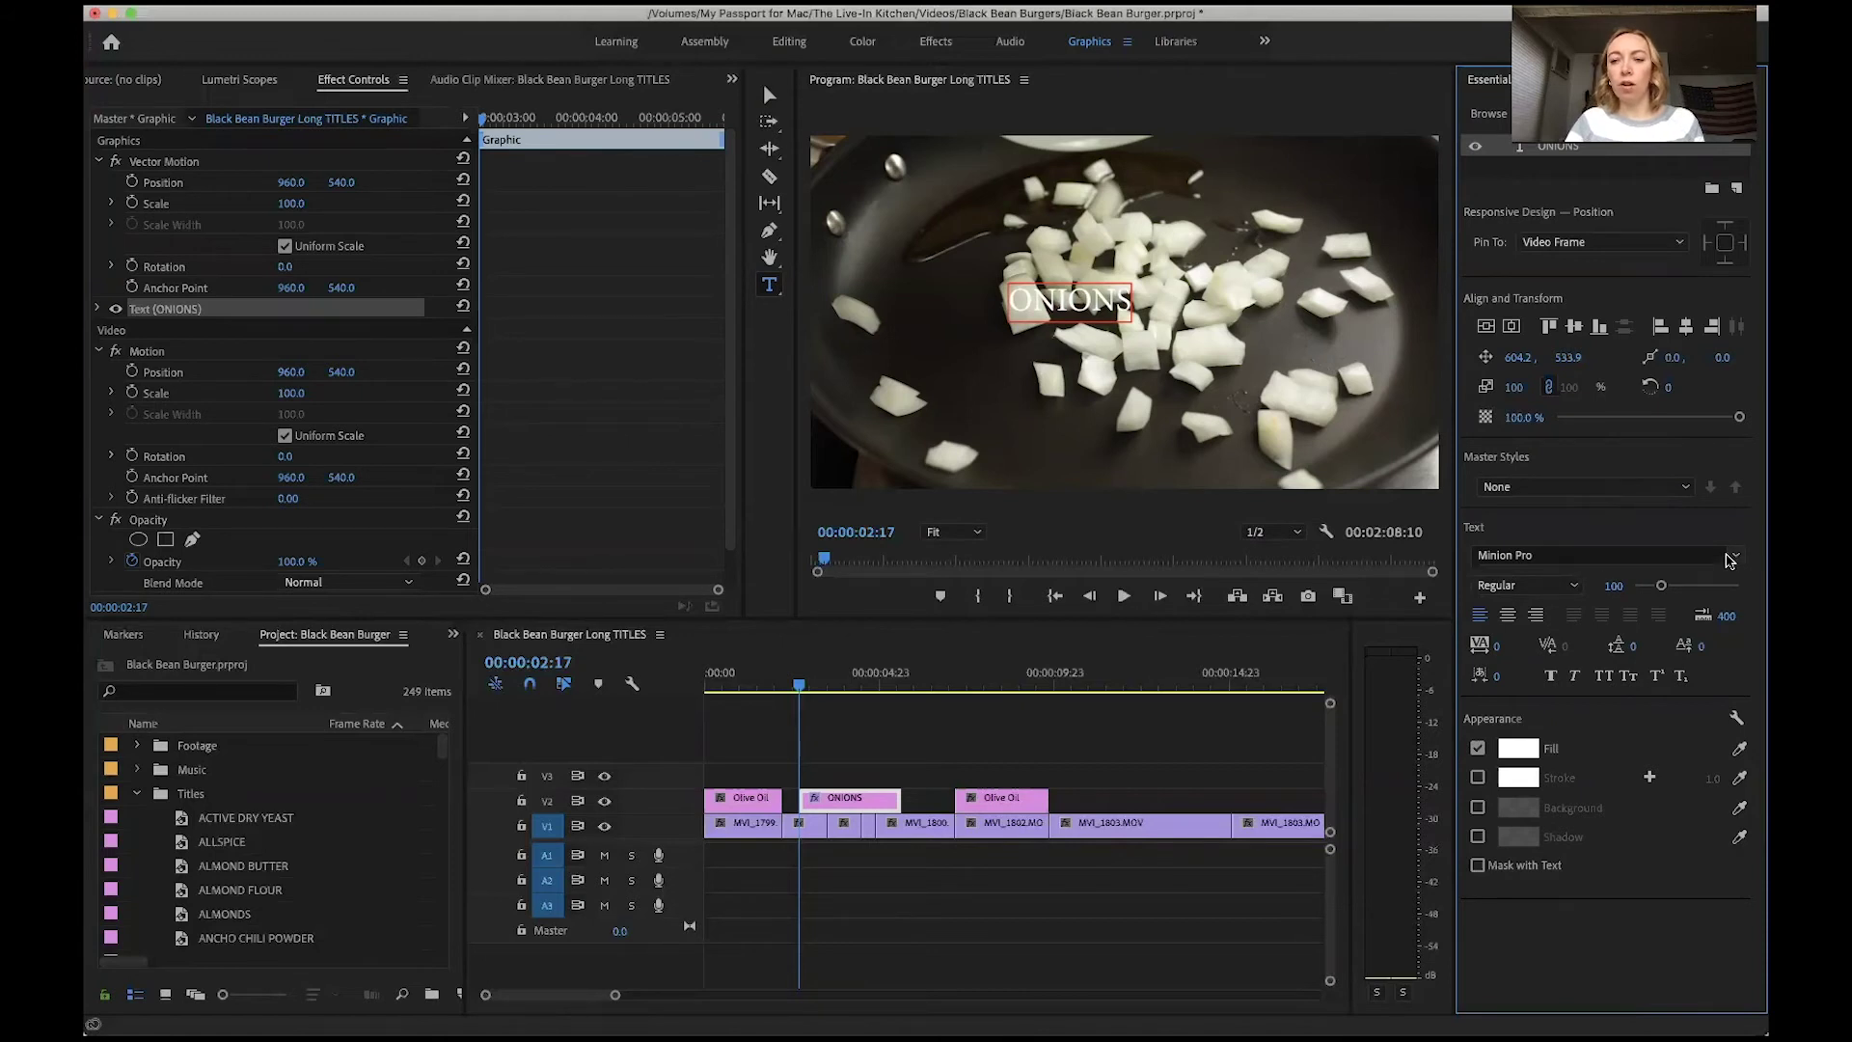
pyautogui.click(1732, 560)
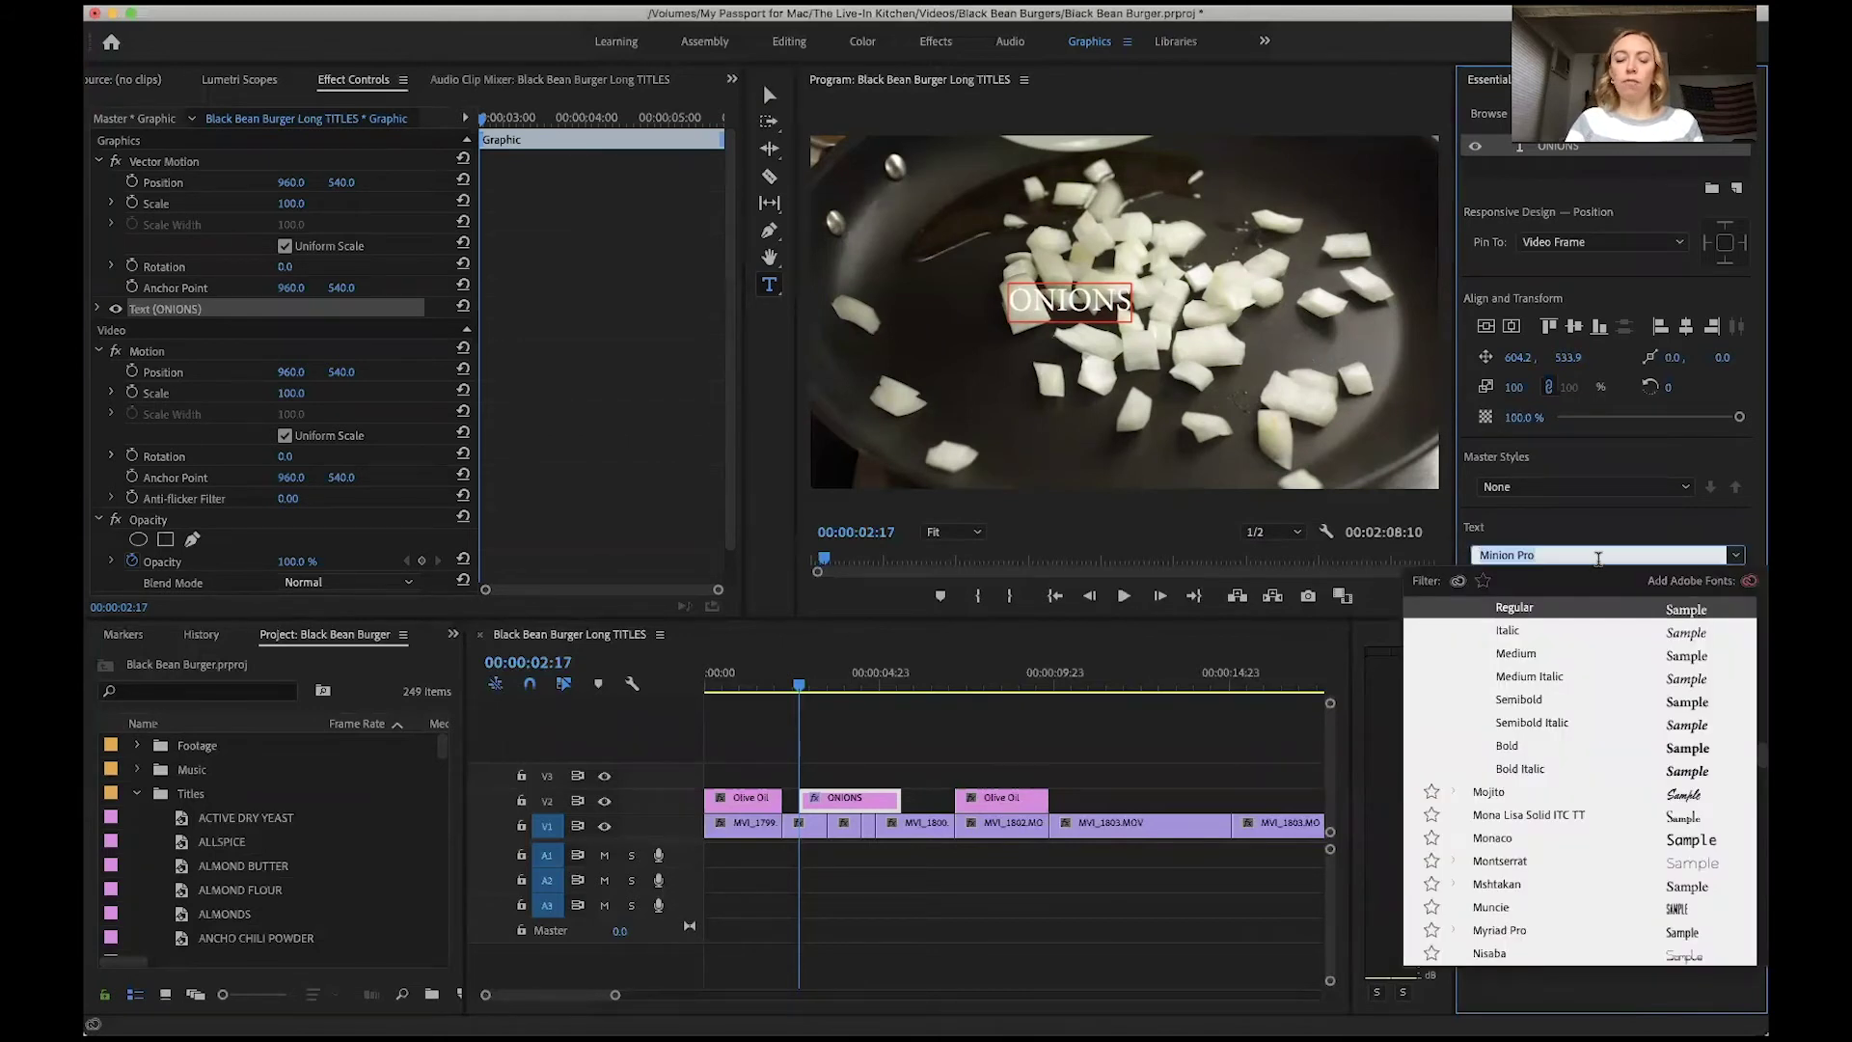
# Set the ONIONS title font to Adobe Clean UX Regular at size 120
pyautogui.write('ADOBE')
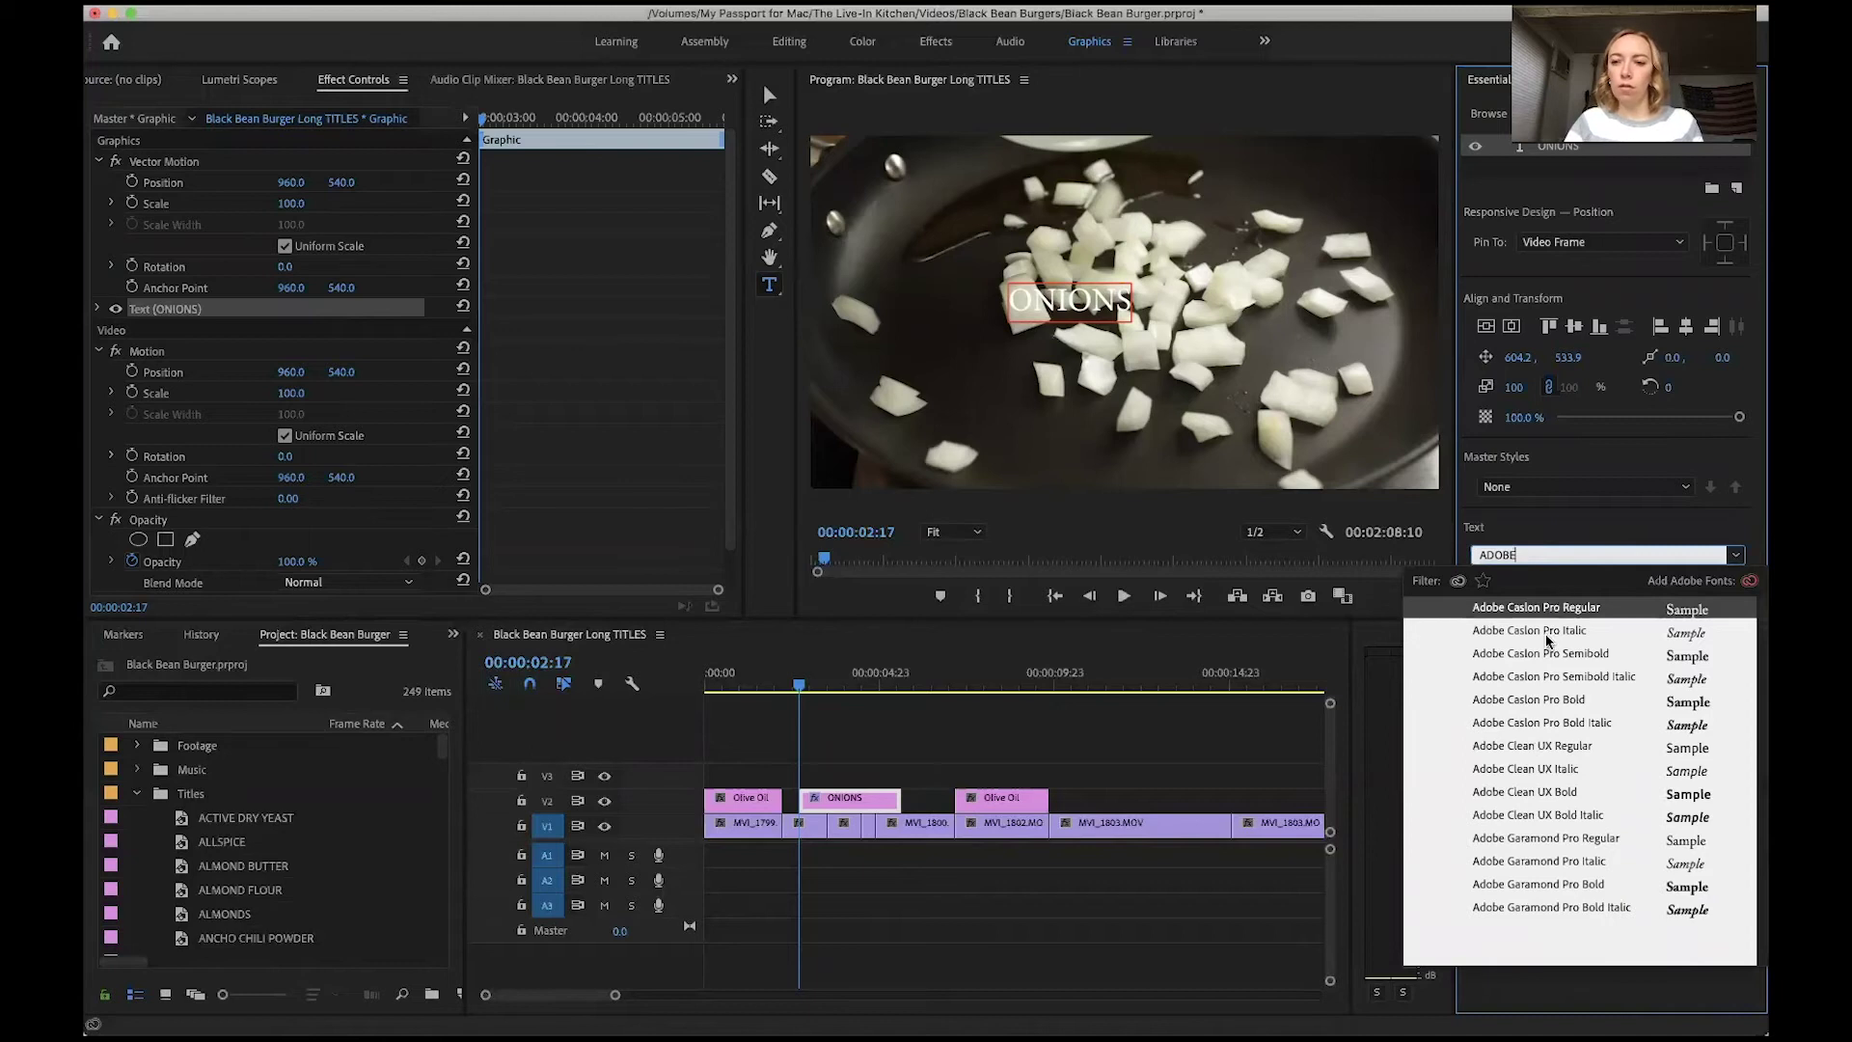
pyautogui.click(1525, 751)
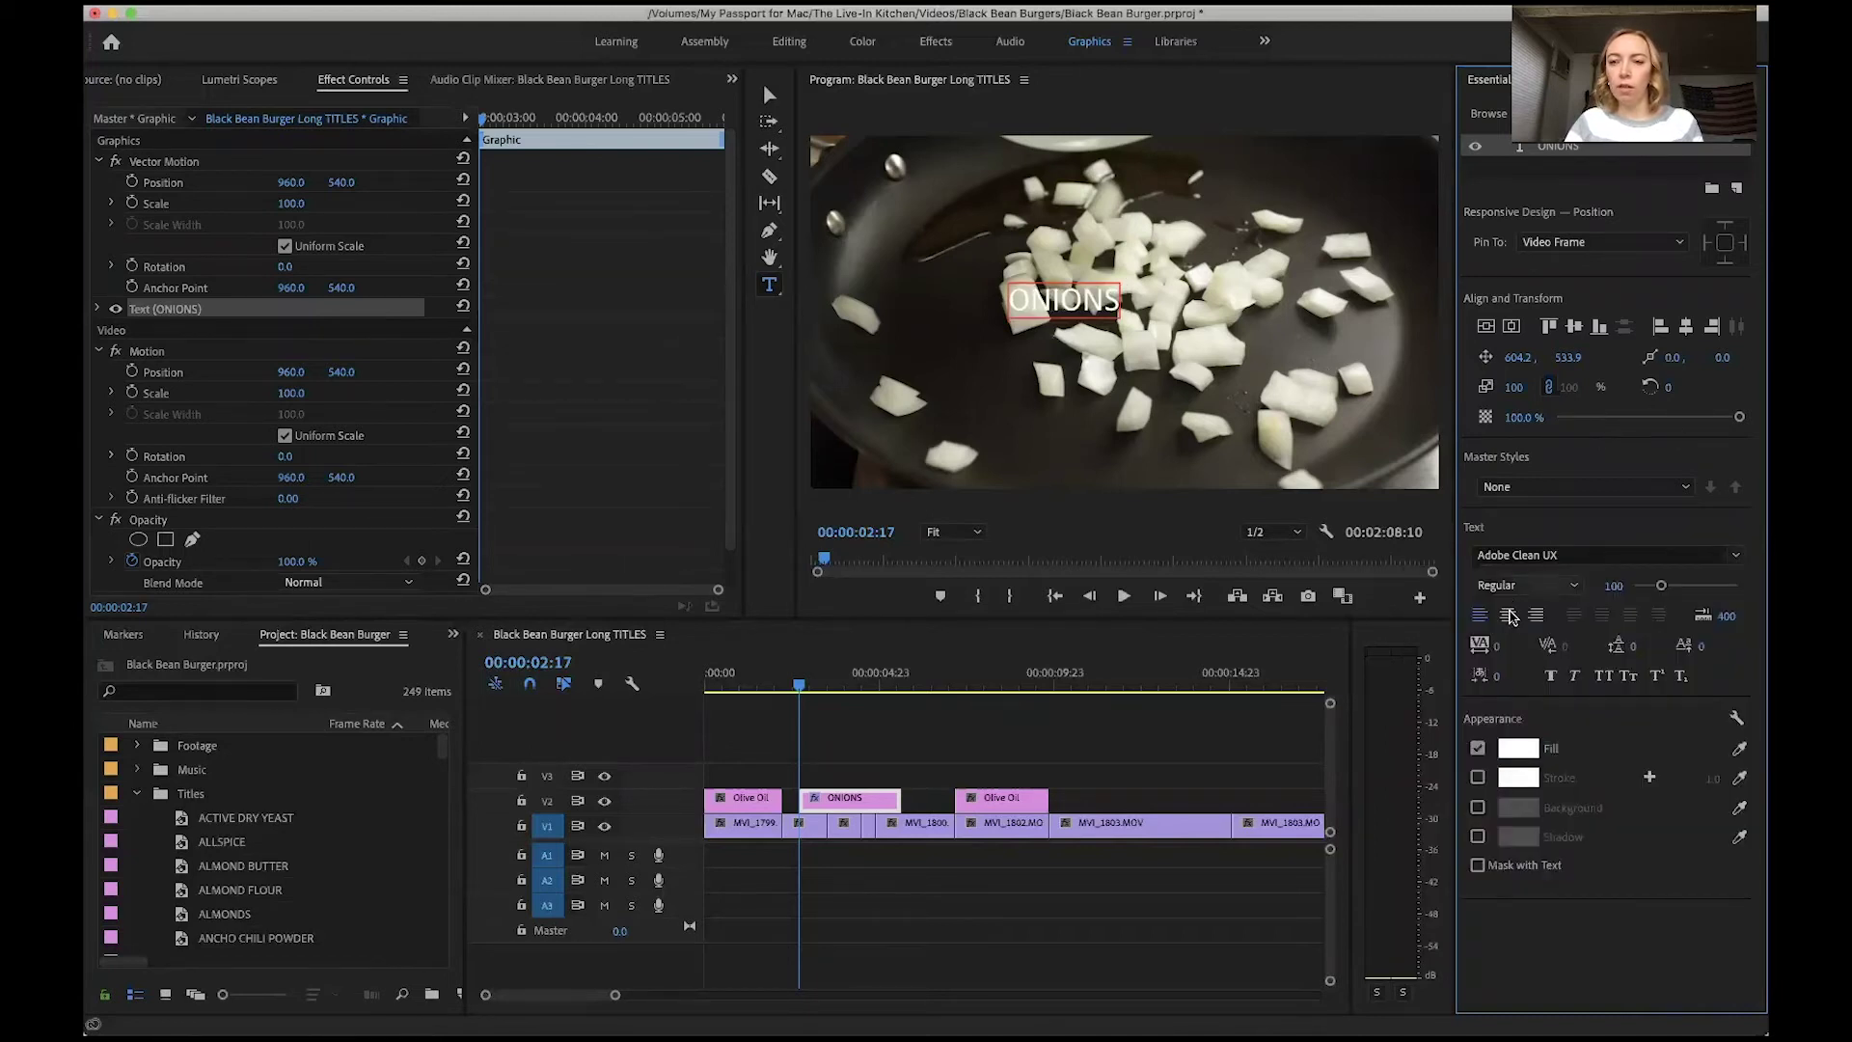
pyautogui.click(1612, 585)
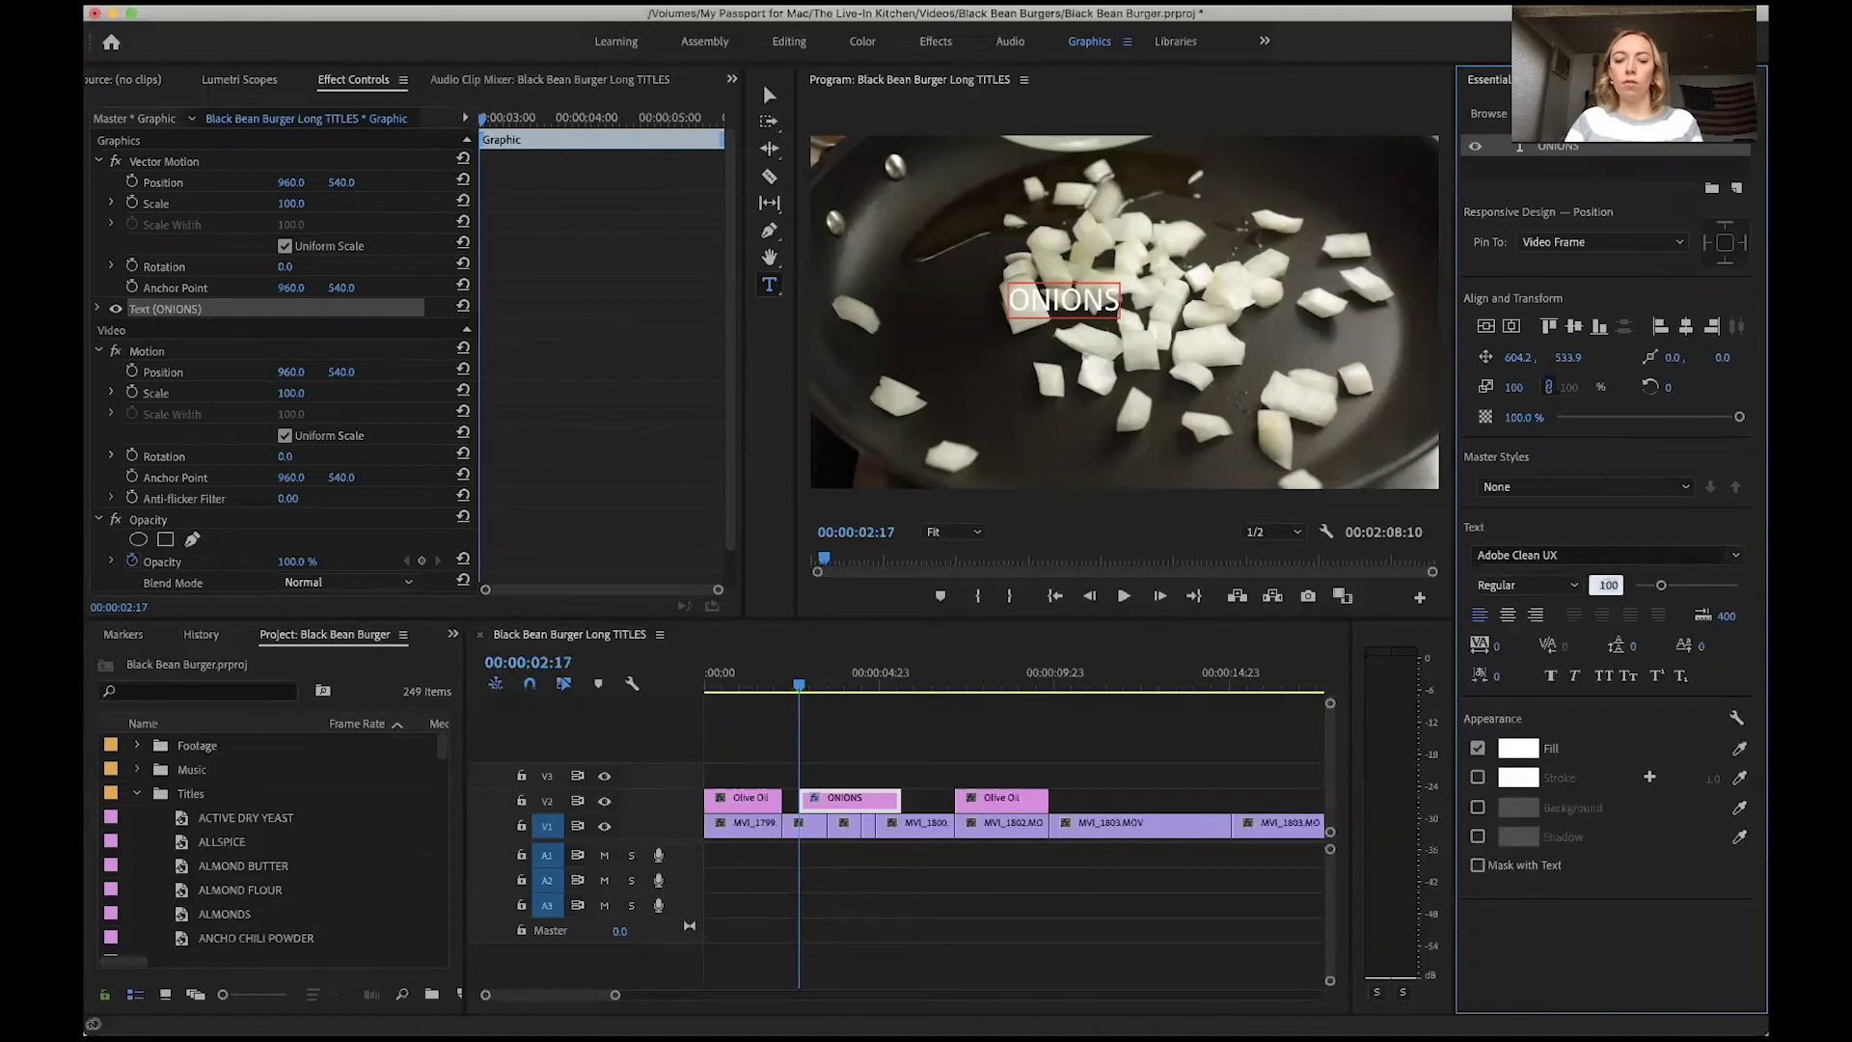
pyautogui.write('120')
pyautogui.press('Return')
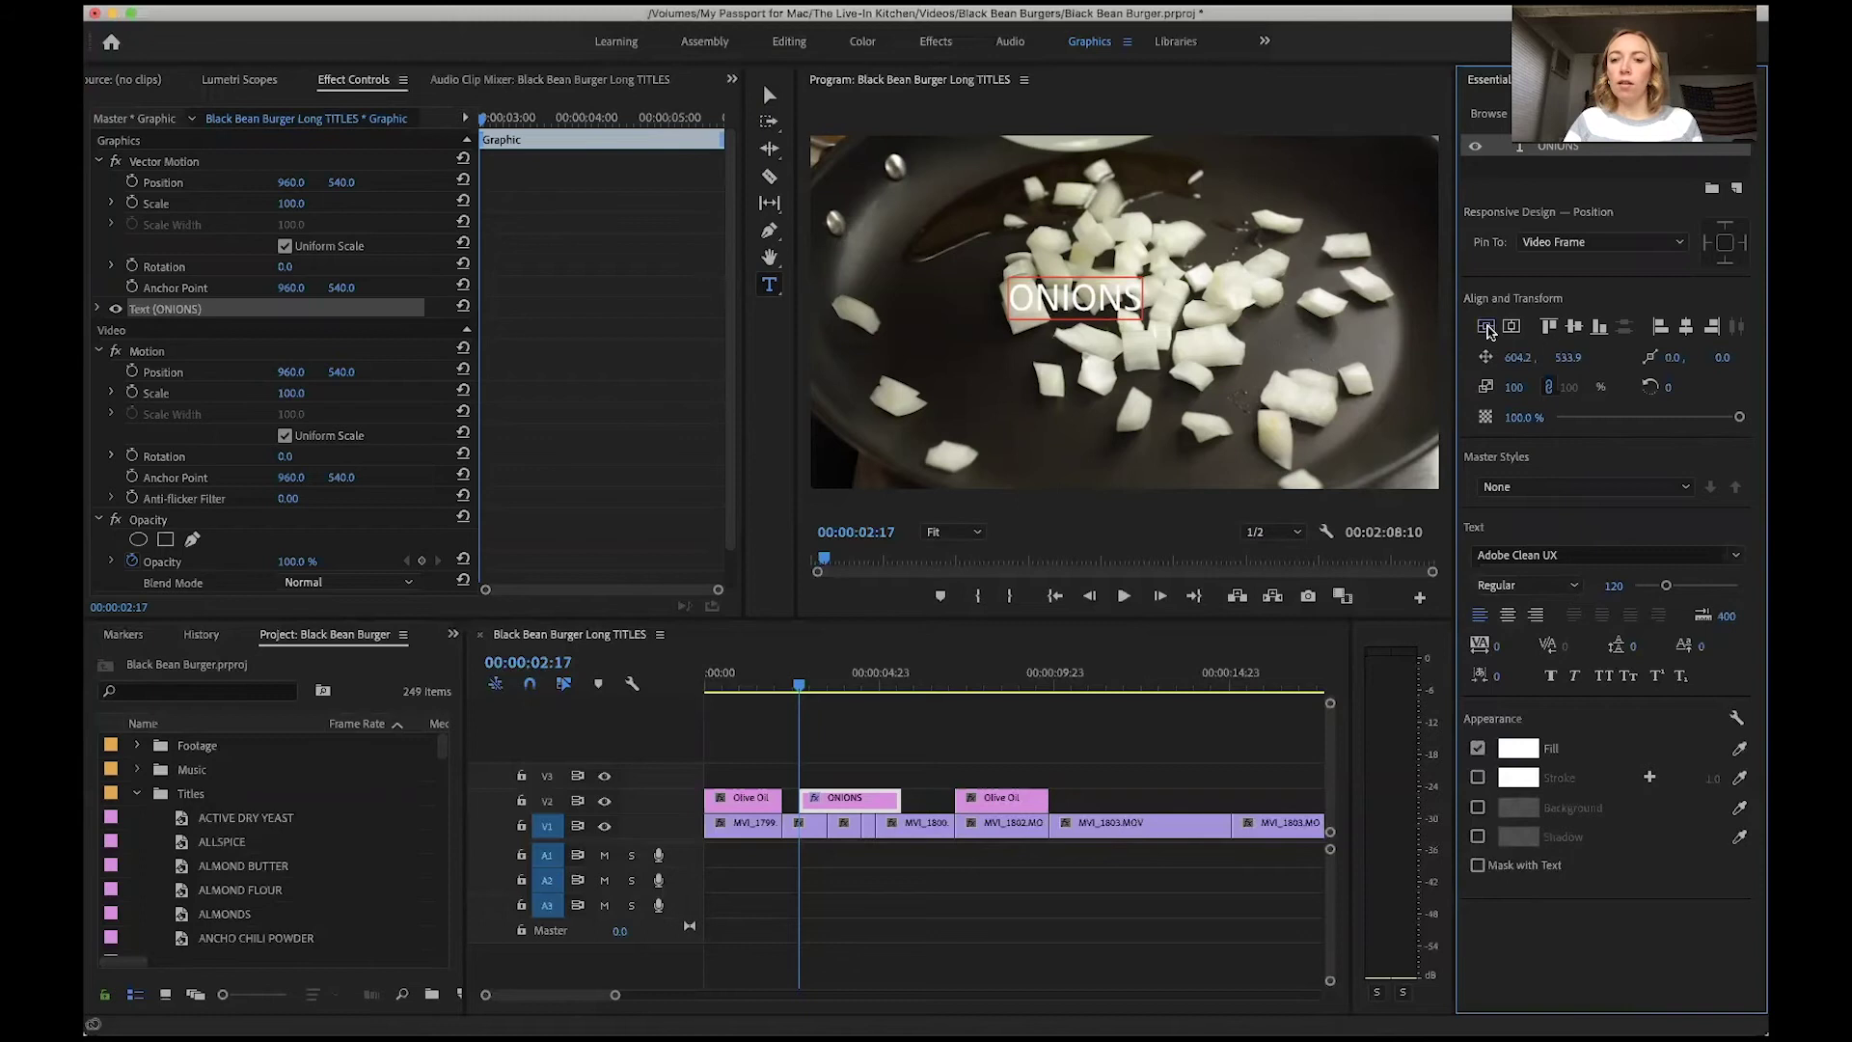
# Centre ONIONS vertically and horizontally, add a drop shadow, and move its clip after Olive Oil
pyautogui.click(1487, 327)
pyautogui.click(1512, 327)
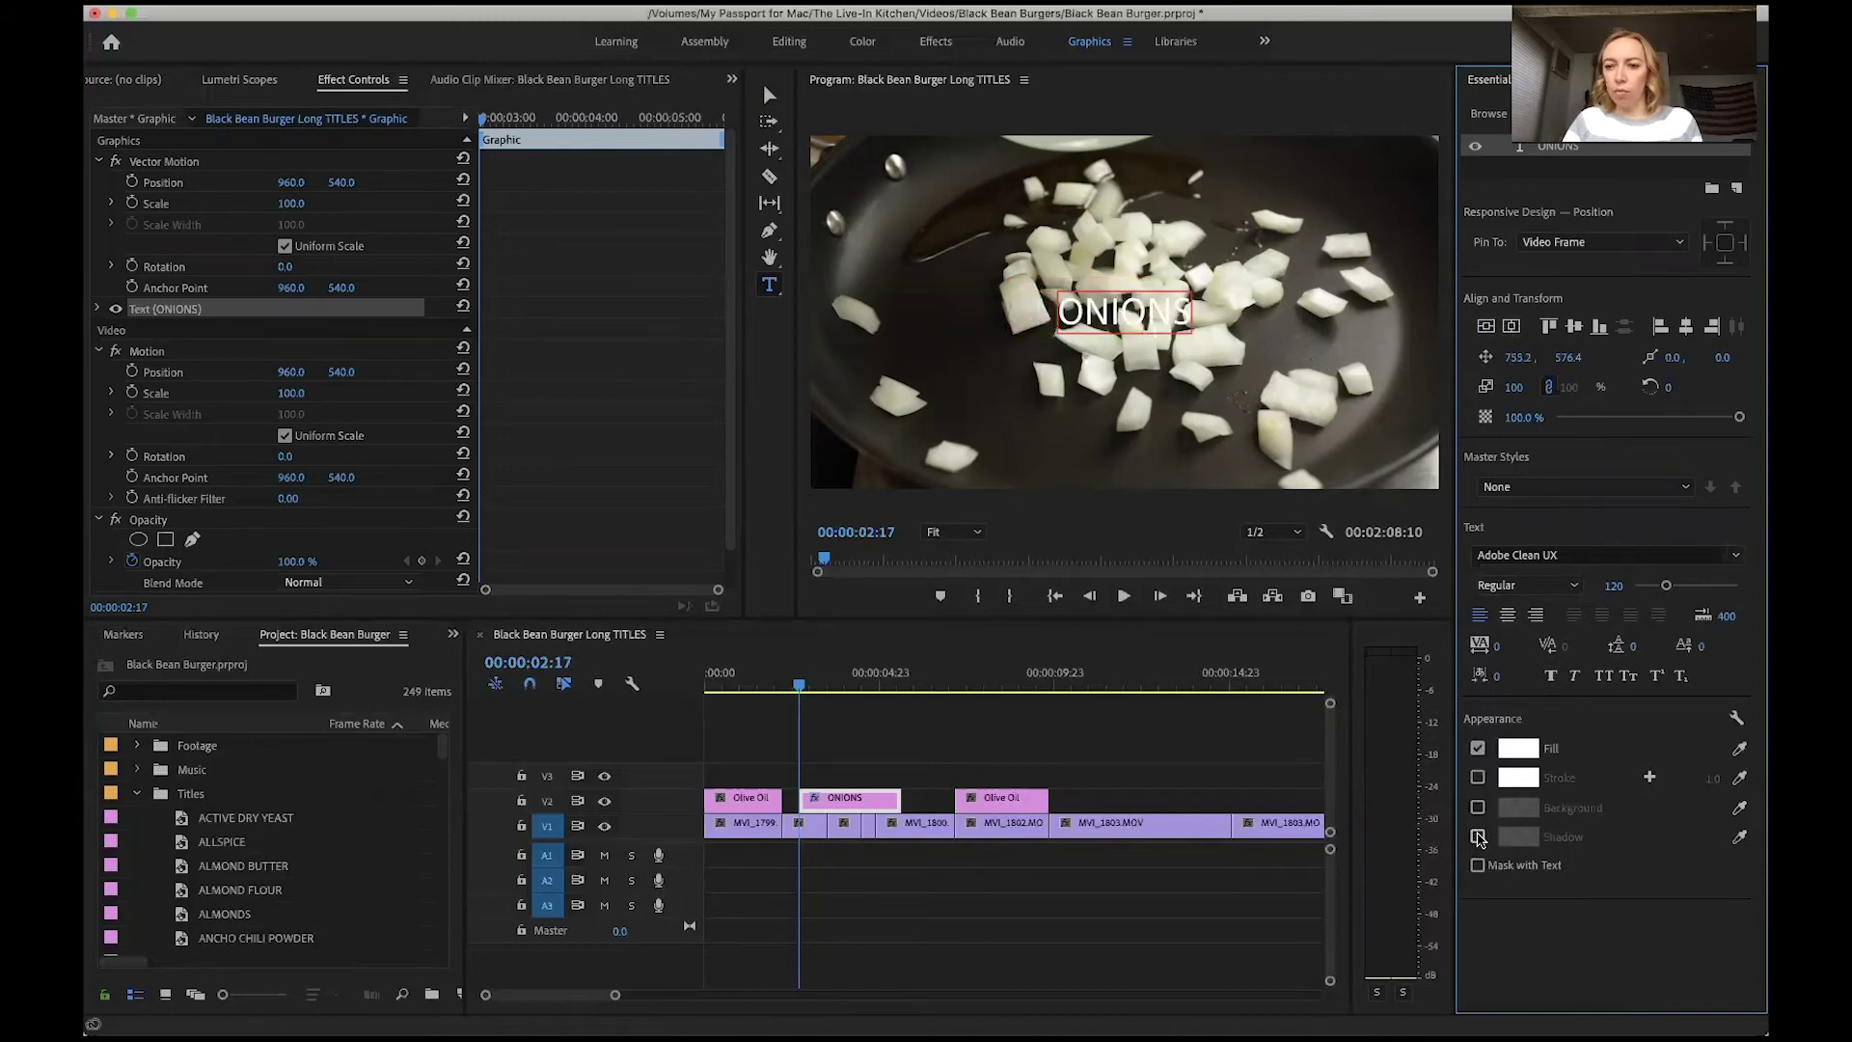
pyautogui.click(1479, 837)
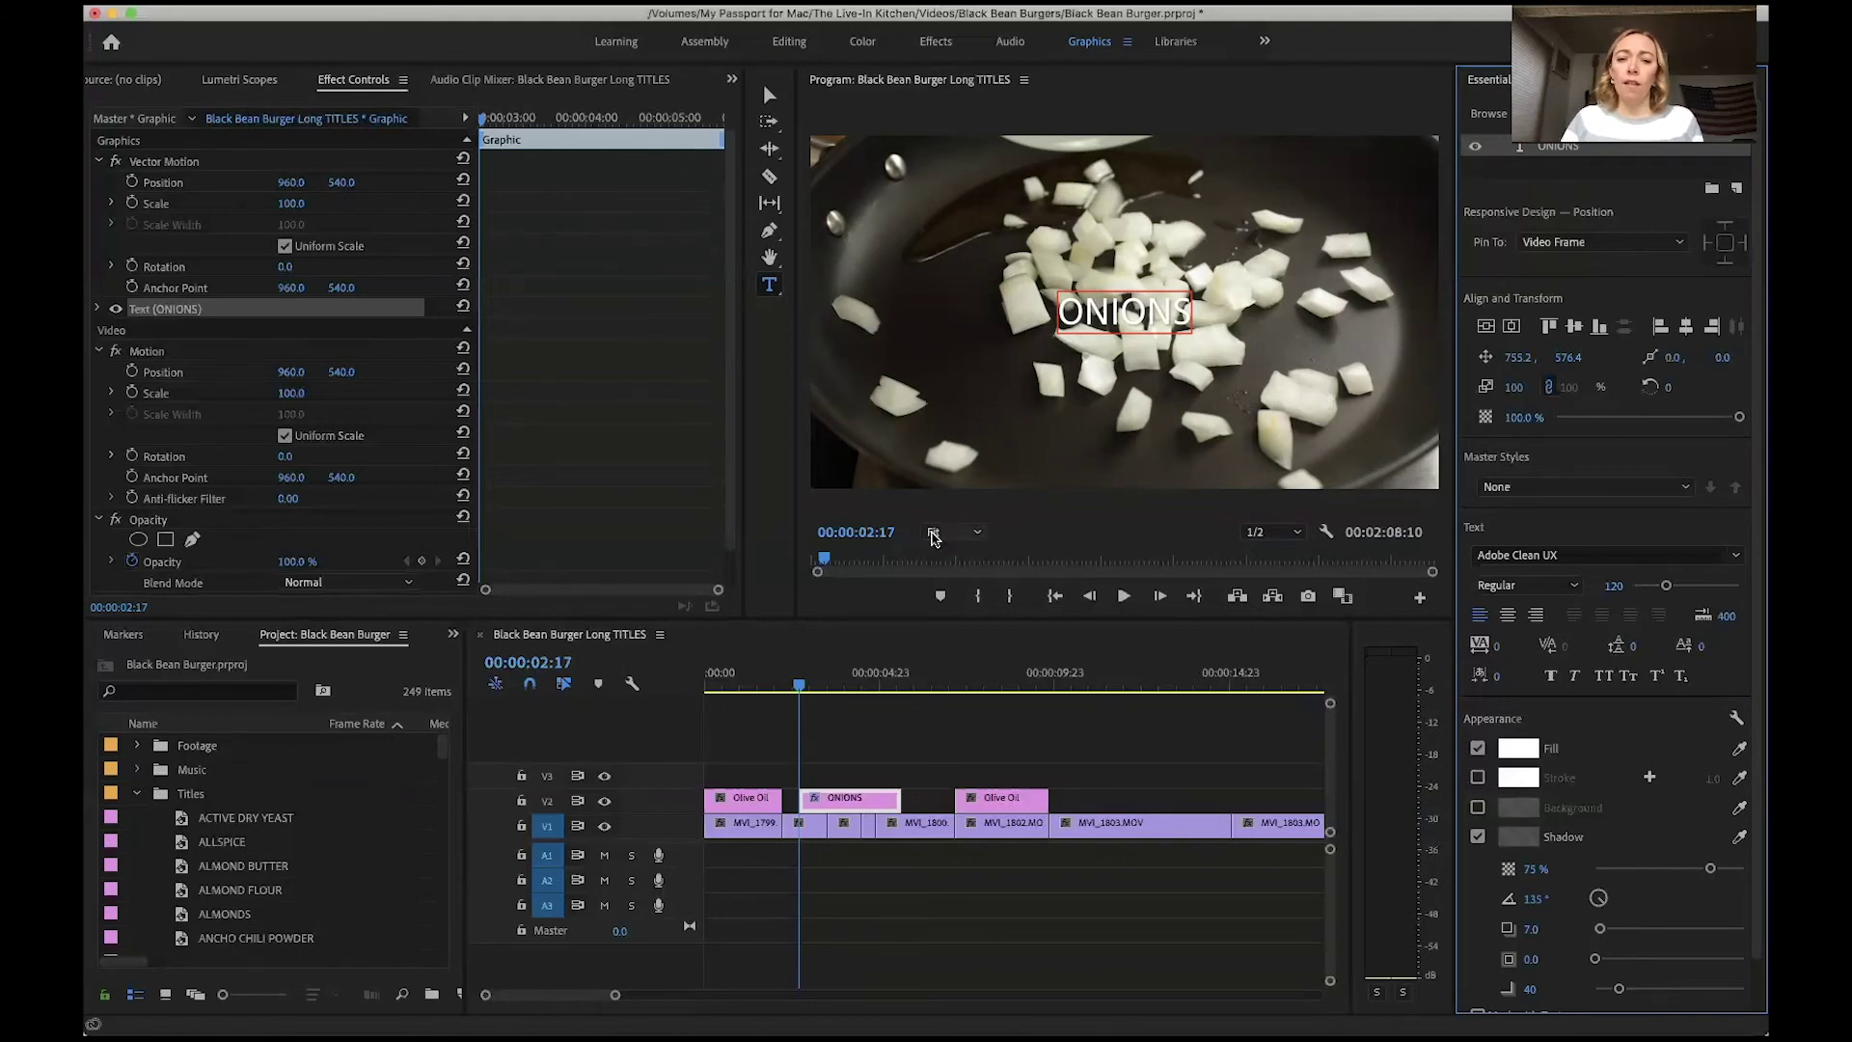
pyautogui.moveTo(841, 809); pyautogui.dragTo(826, 704)
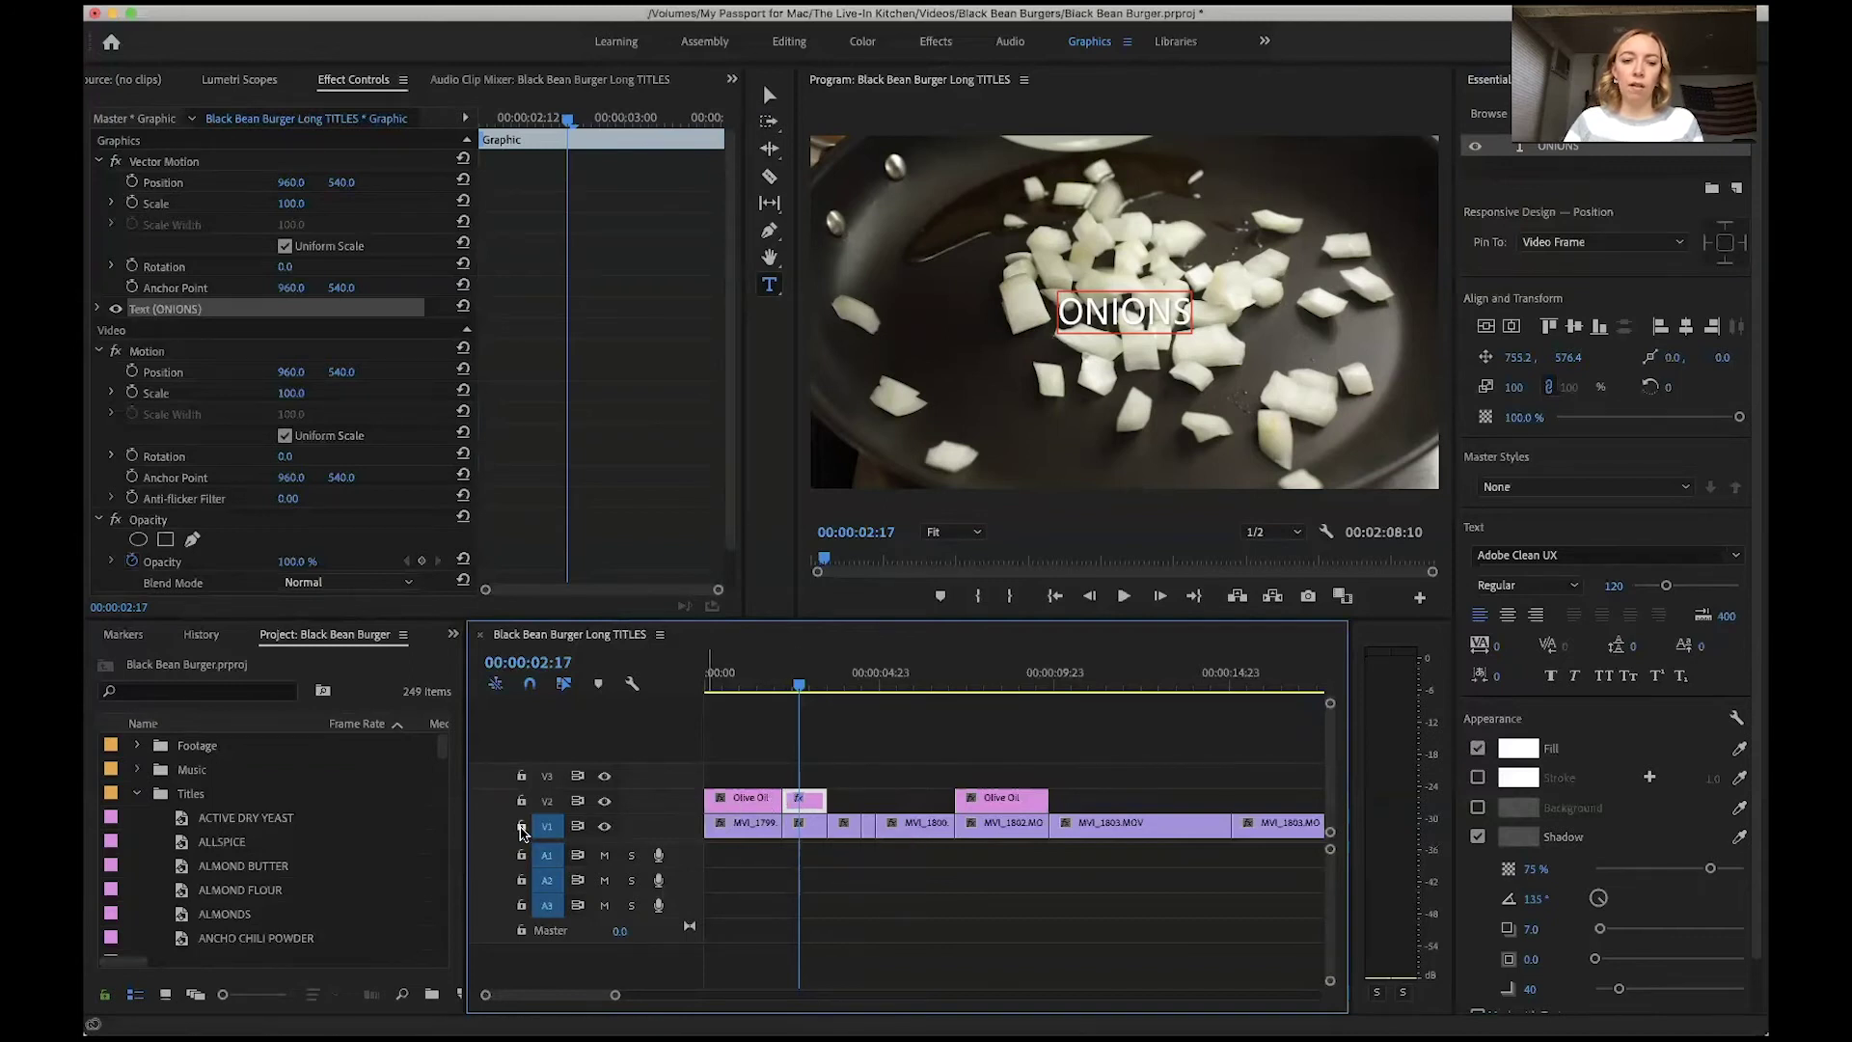
# Lock the V1 footage track and paste two more ONIONS title copies end to end on V2
pyautogui.click(522, 827)
pyautogui.click(838, 685)
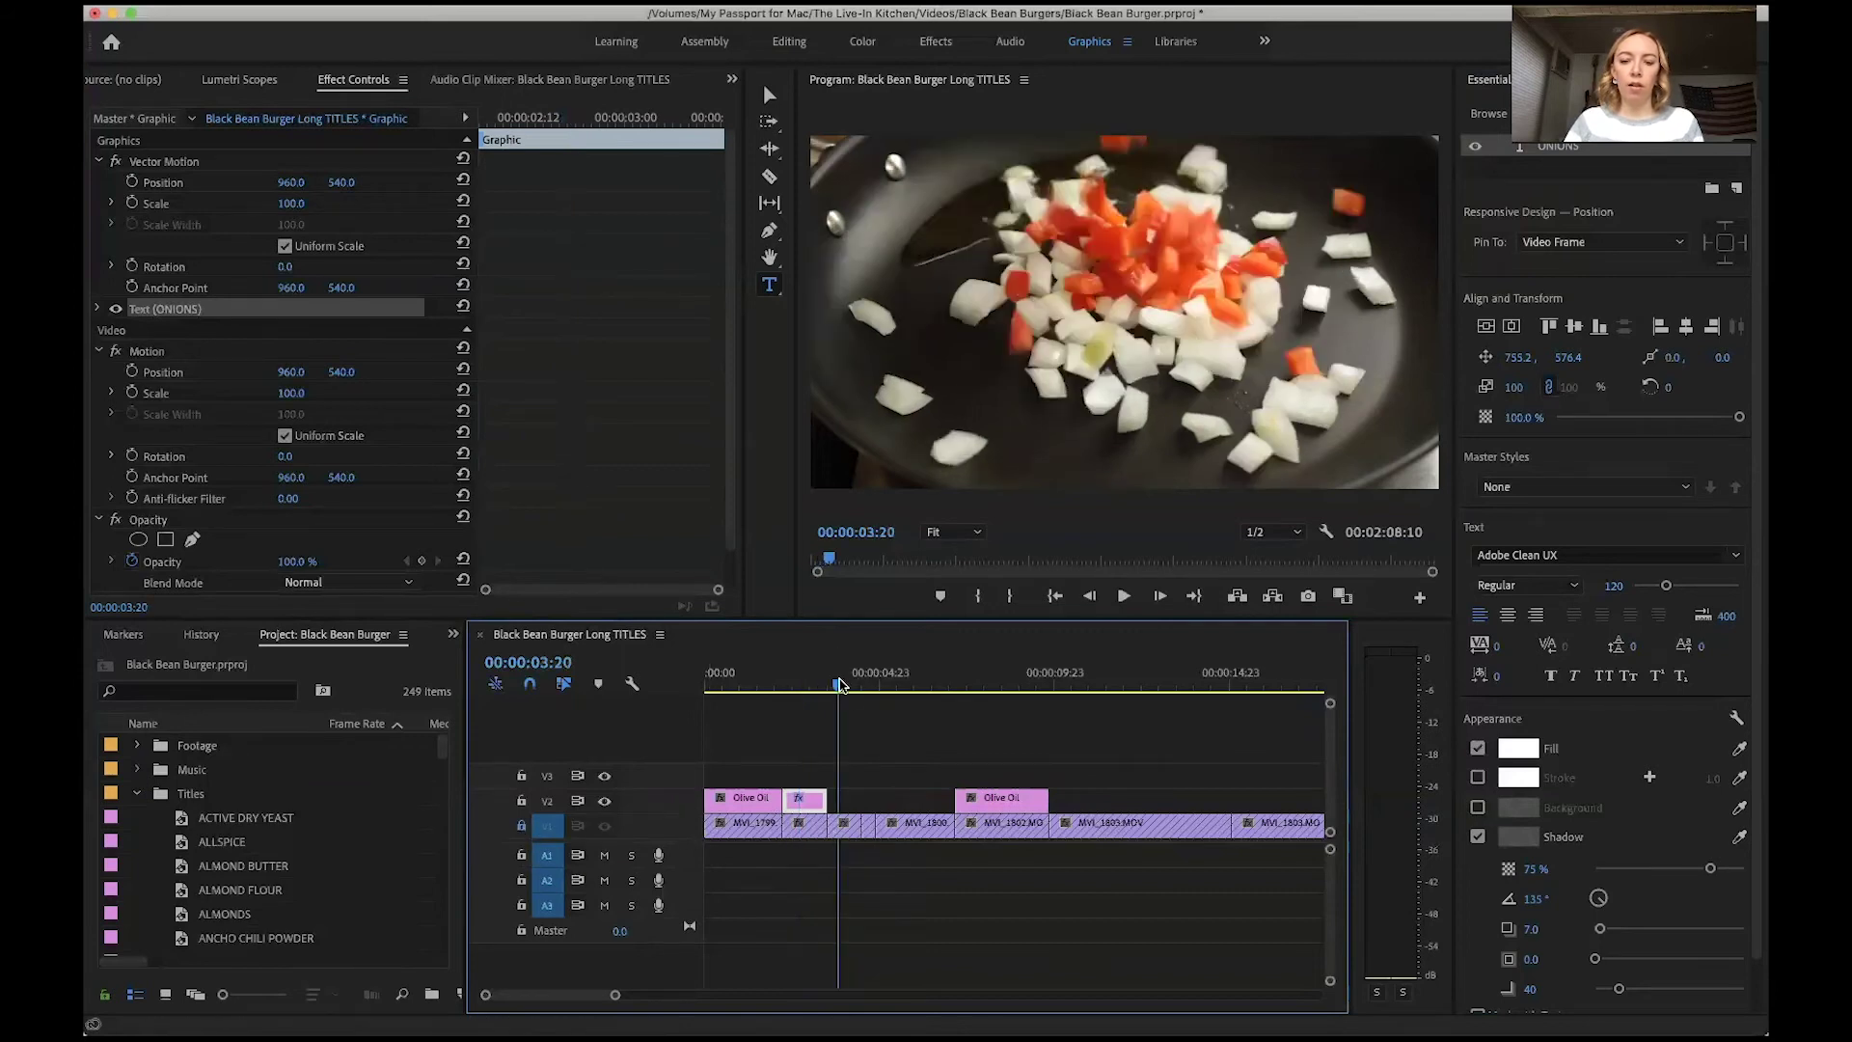
pyautogui.press('Up')
pyautogui.press('super+v')
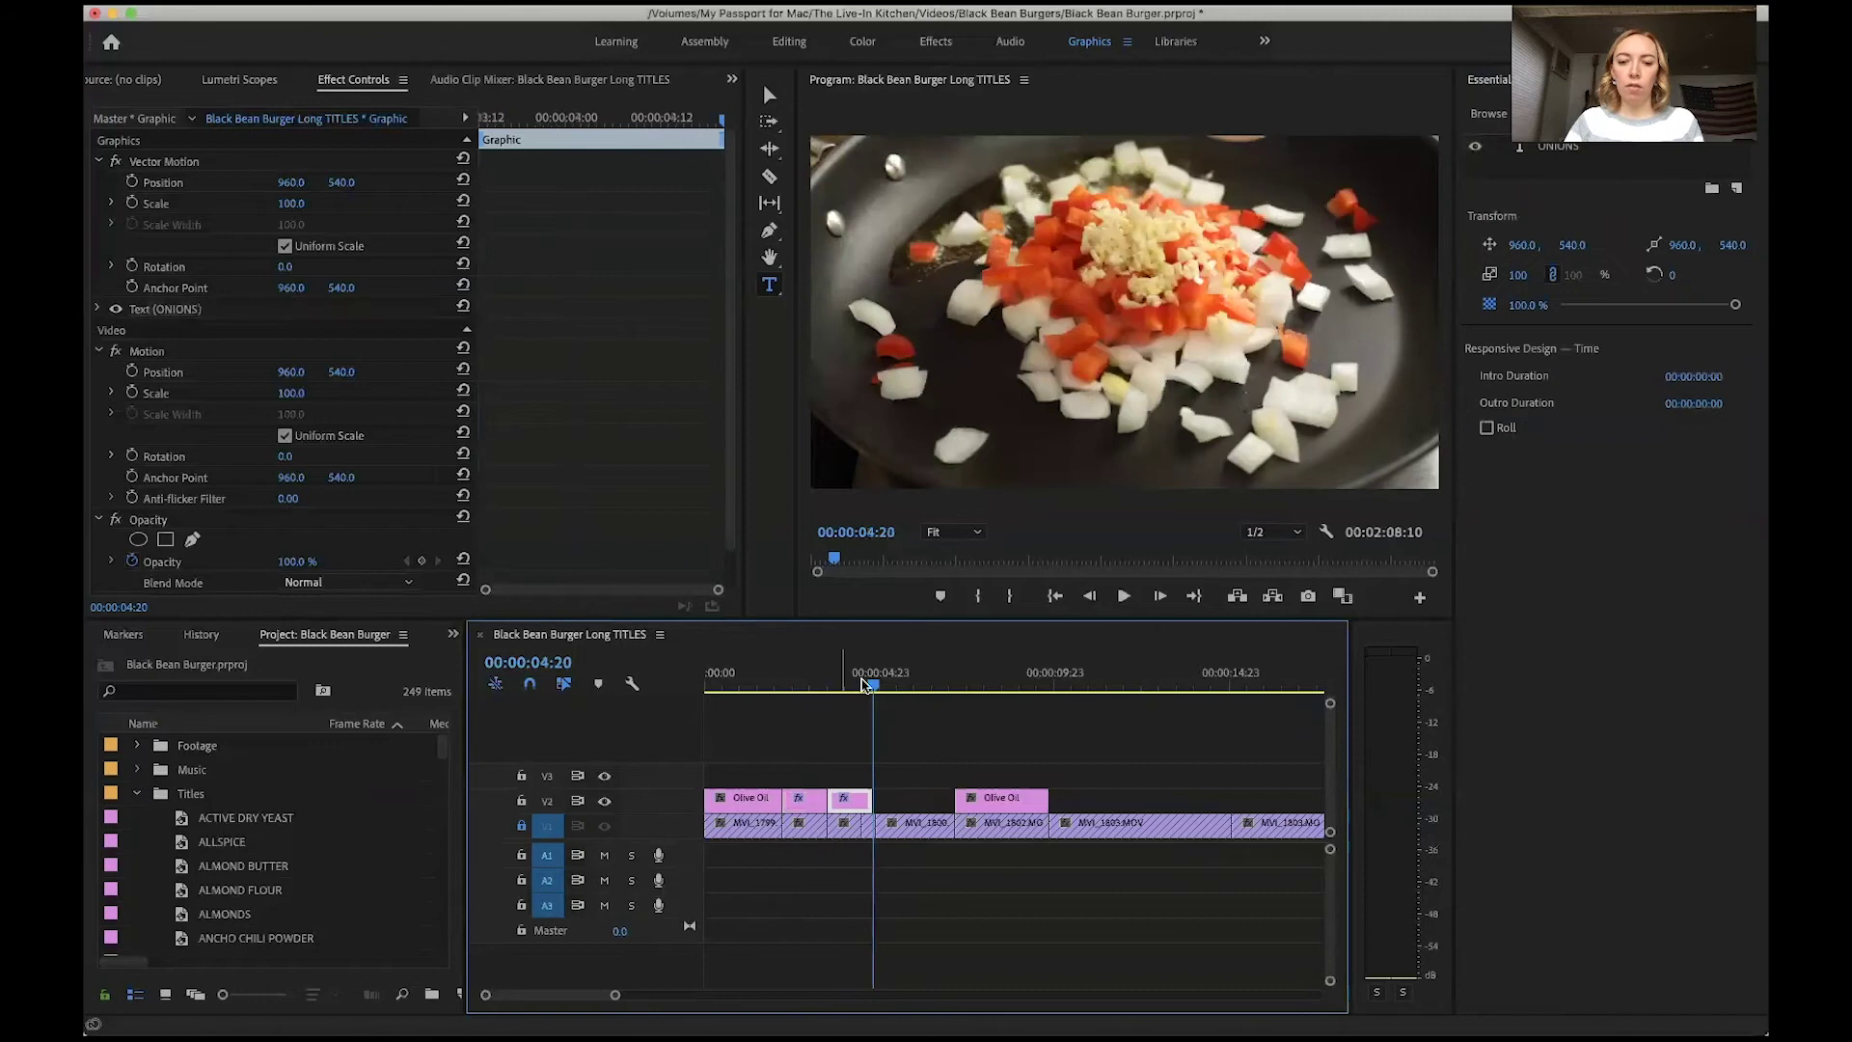
pyautogui.press('Up')
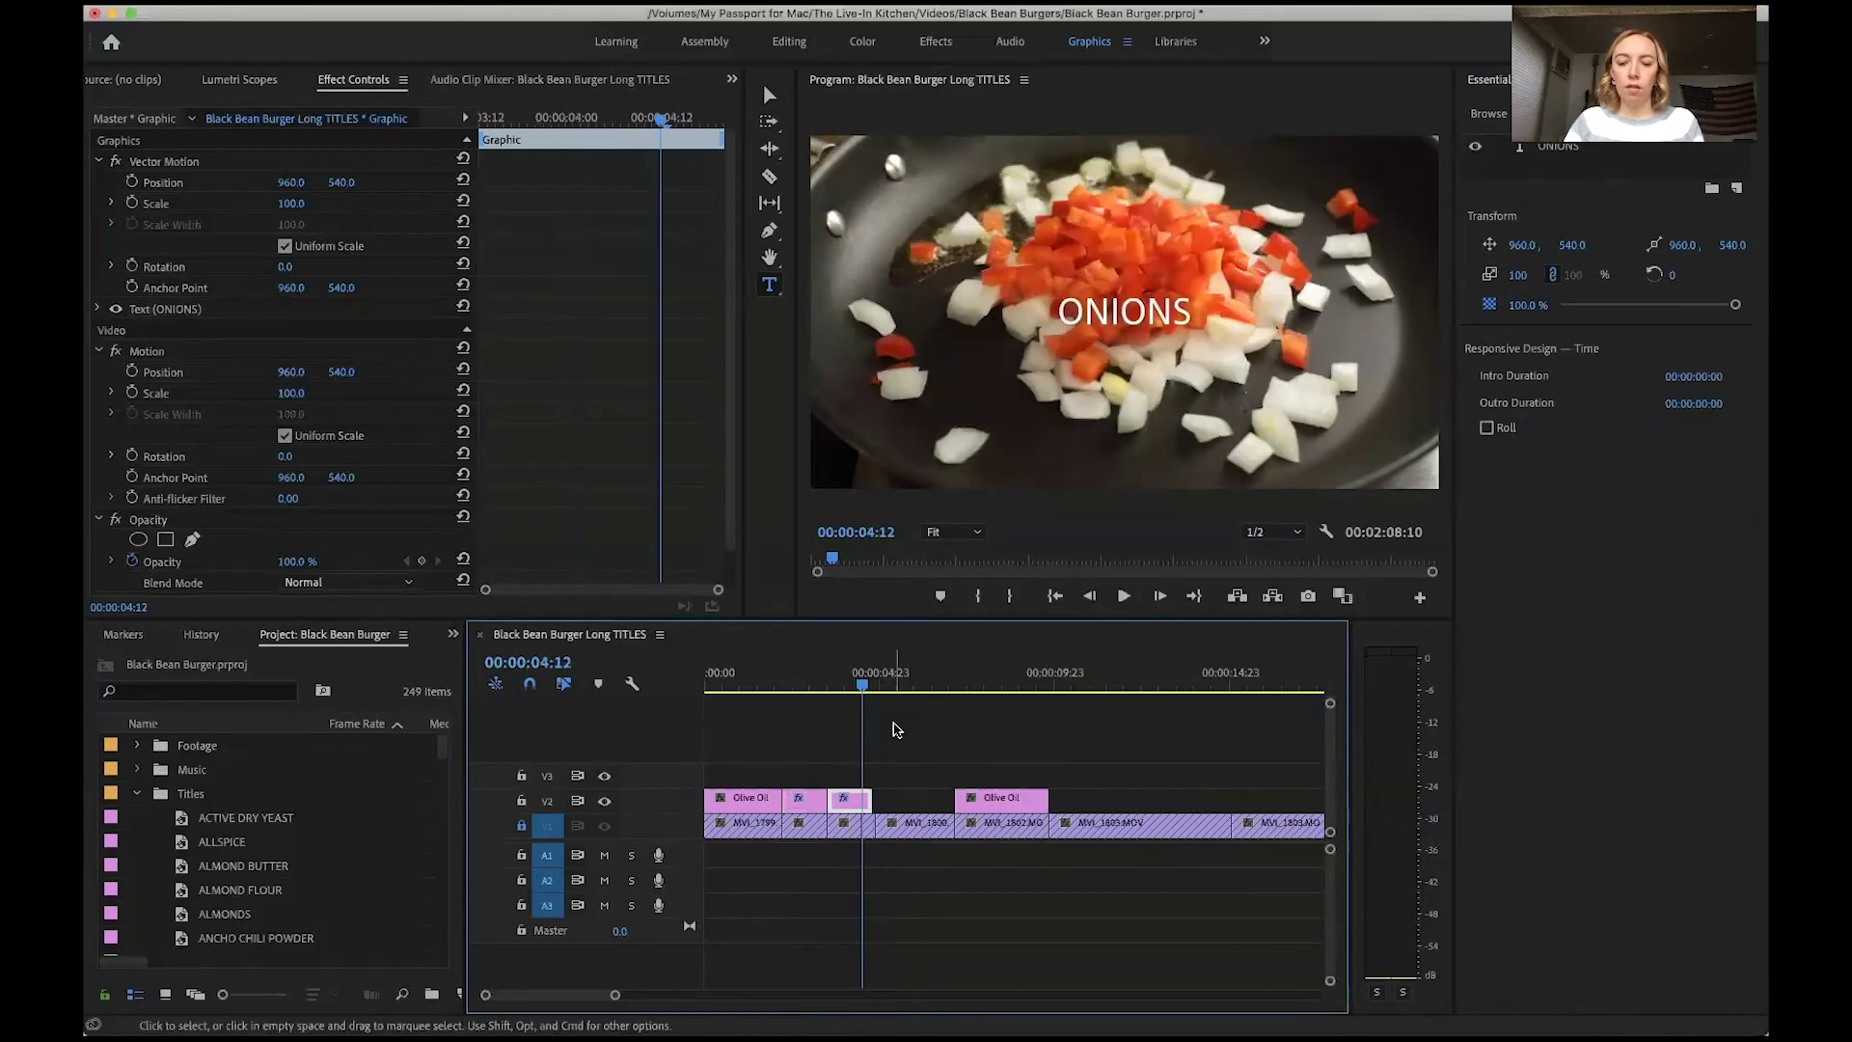
pyautogui.press('super+v')
pyautogui.click(808, 687)
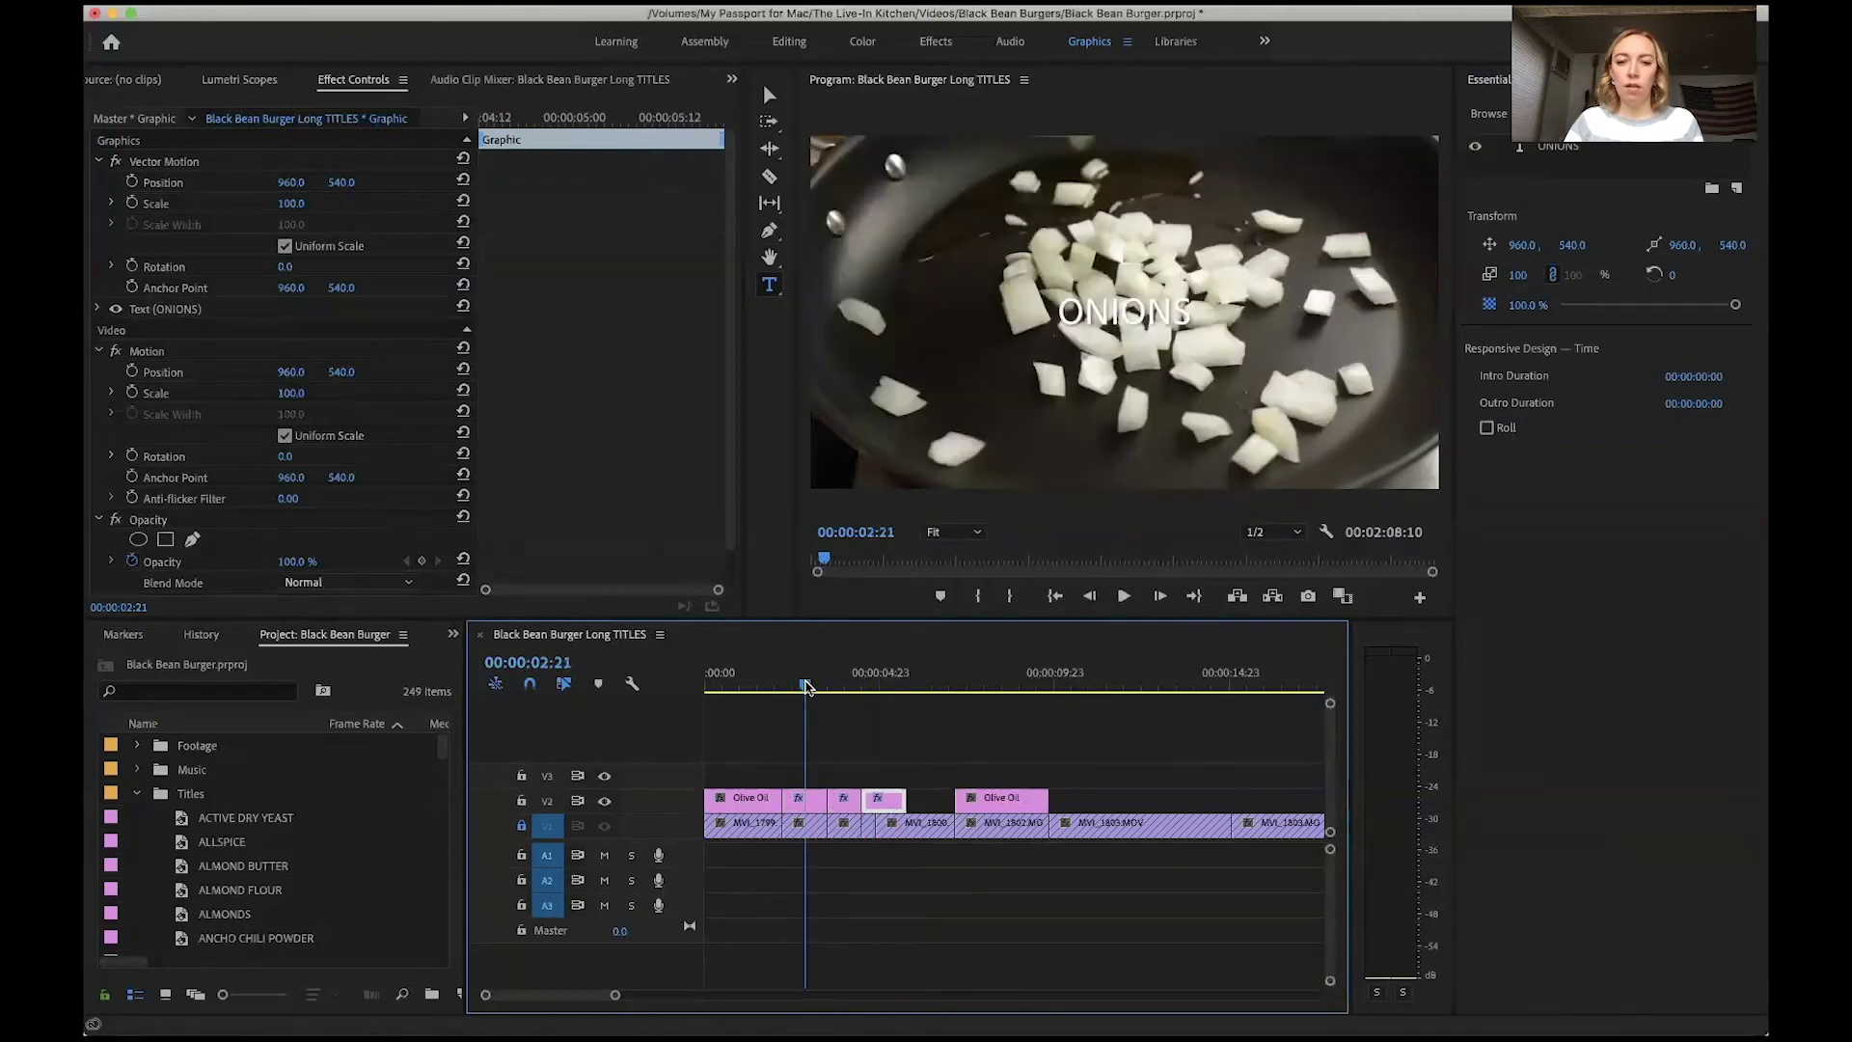
pyautogui.moveTo(809, 687); pyautogui.dragTo(841, 687)
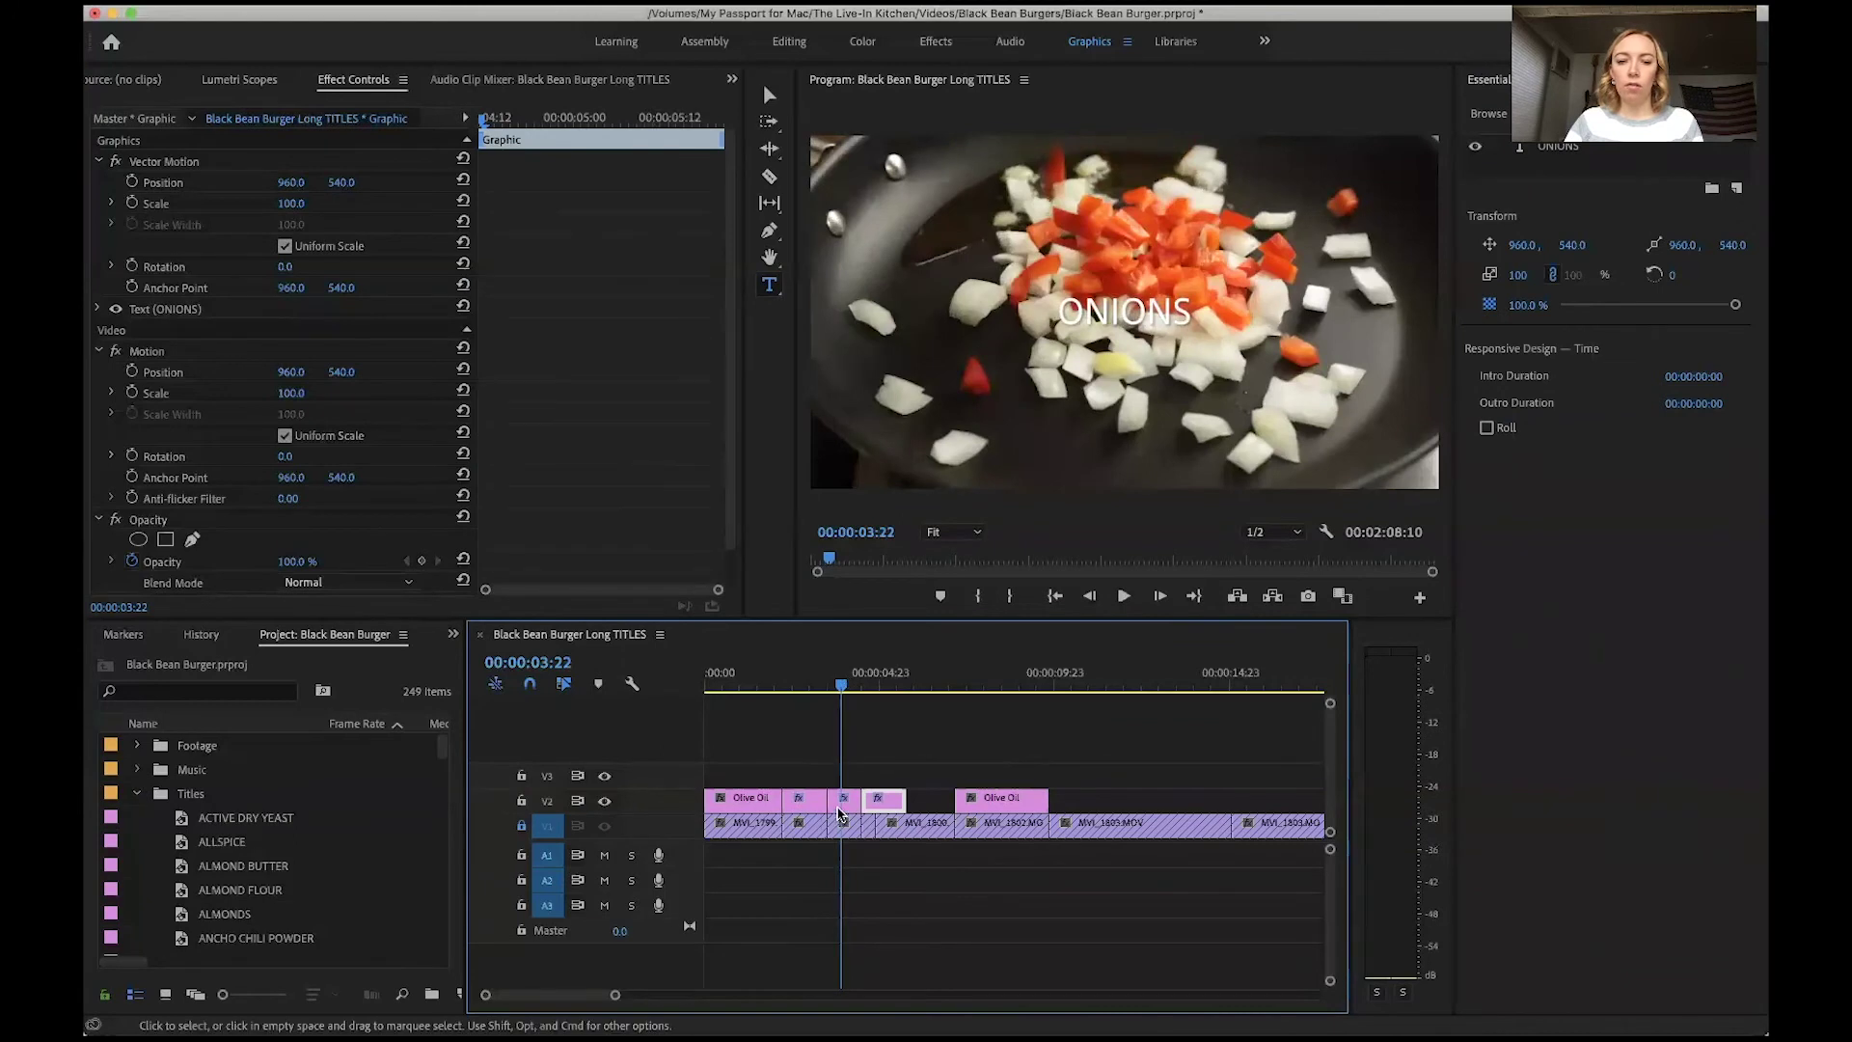
# Retype the first copied title as RED BELL PEPPERS and centre it horizontally
pyautogui.click(841, 803)
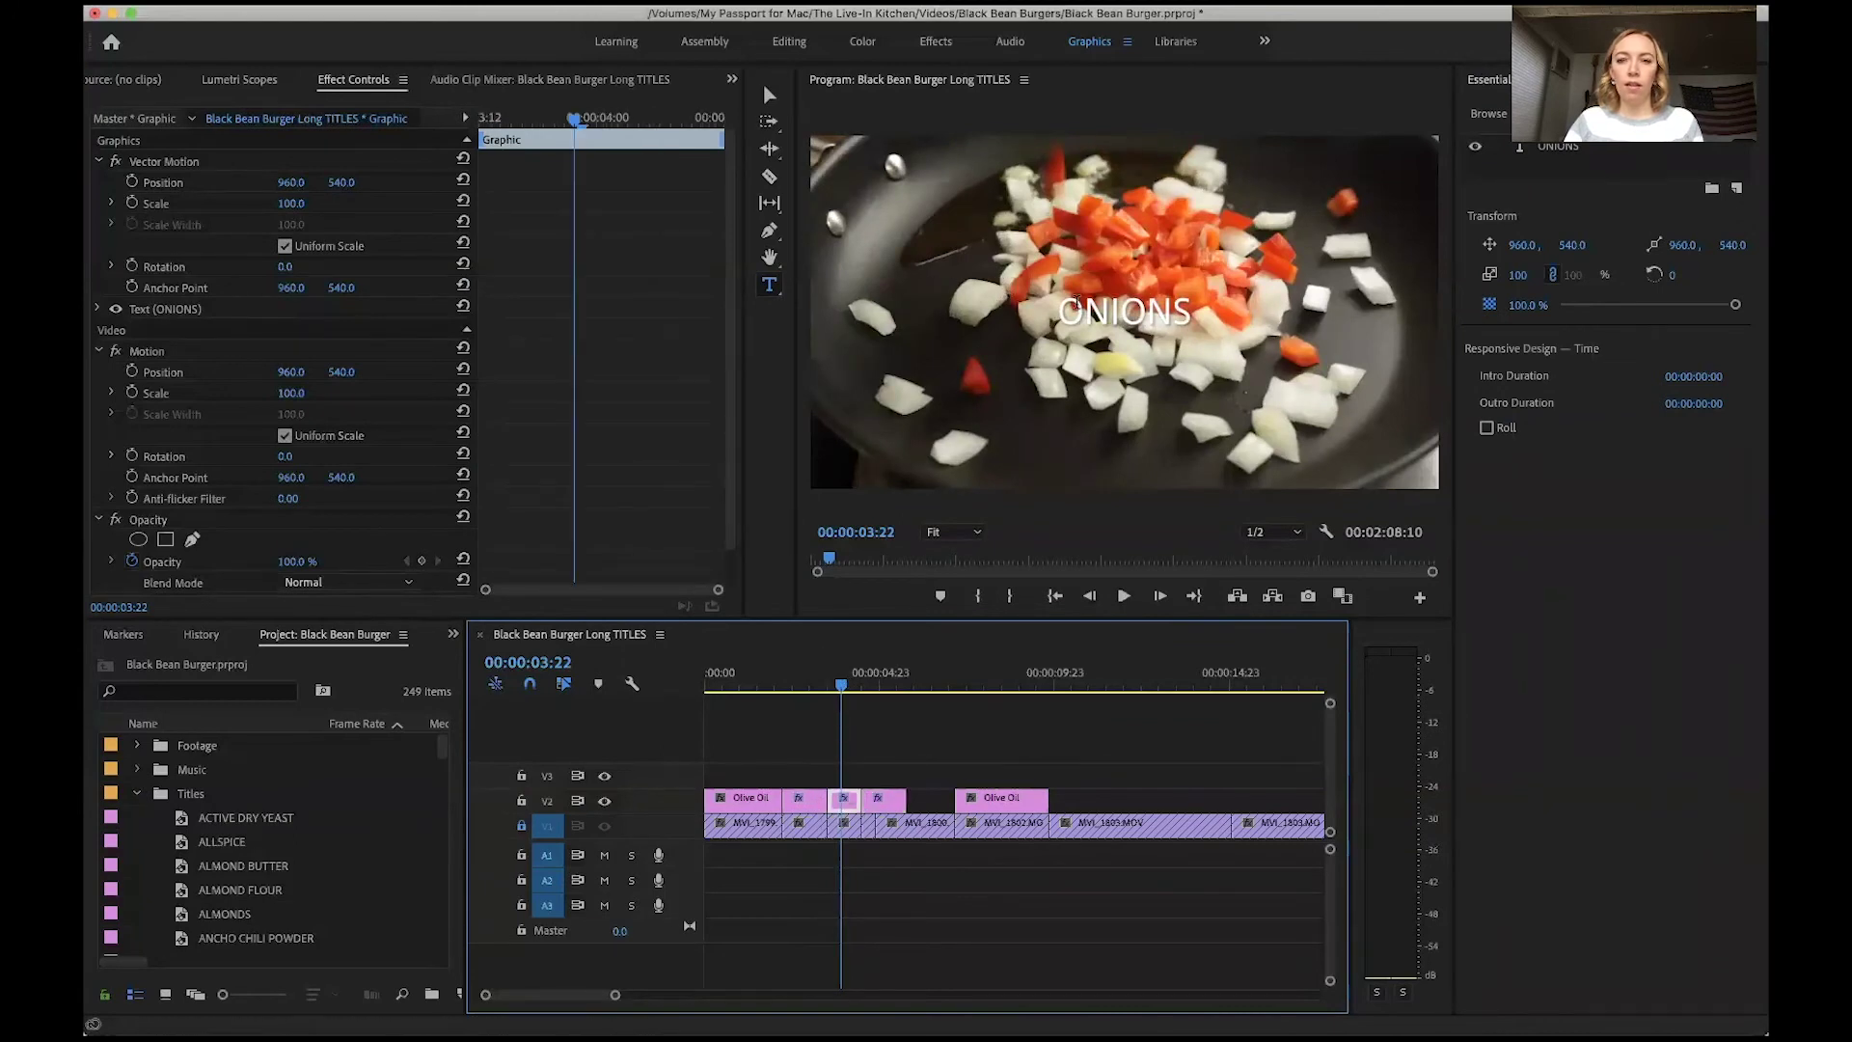
pyautogui.click(1076, 307)
pyautogui.press('super+a')
pyautogui.write('RE')
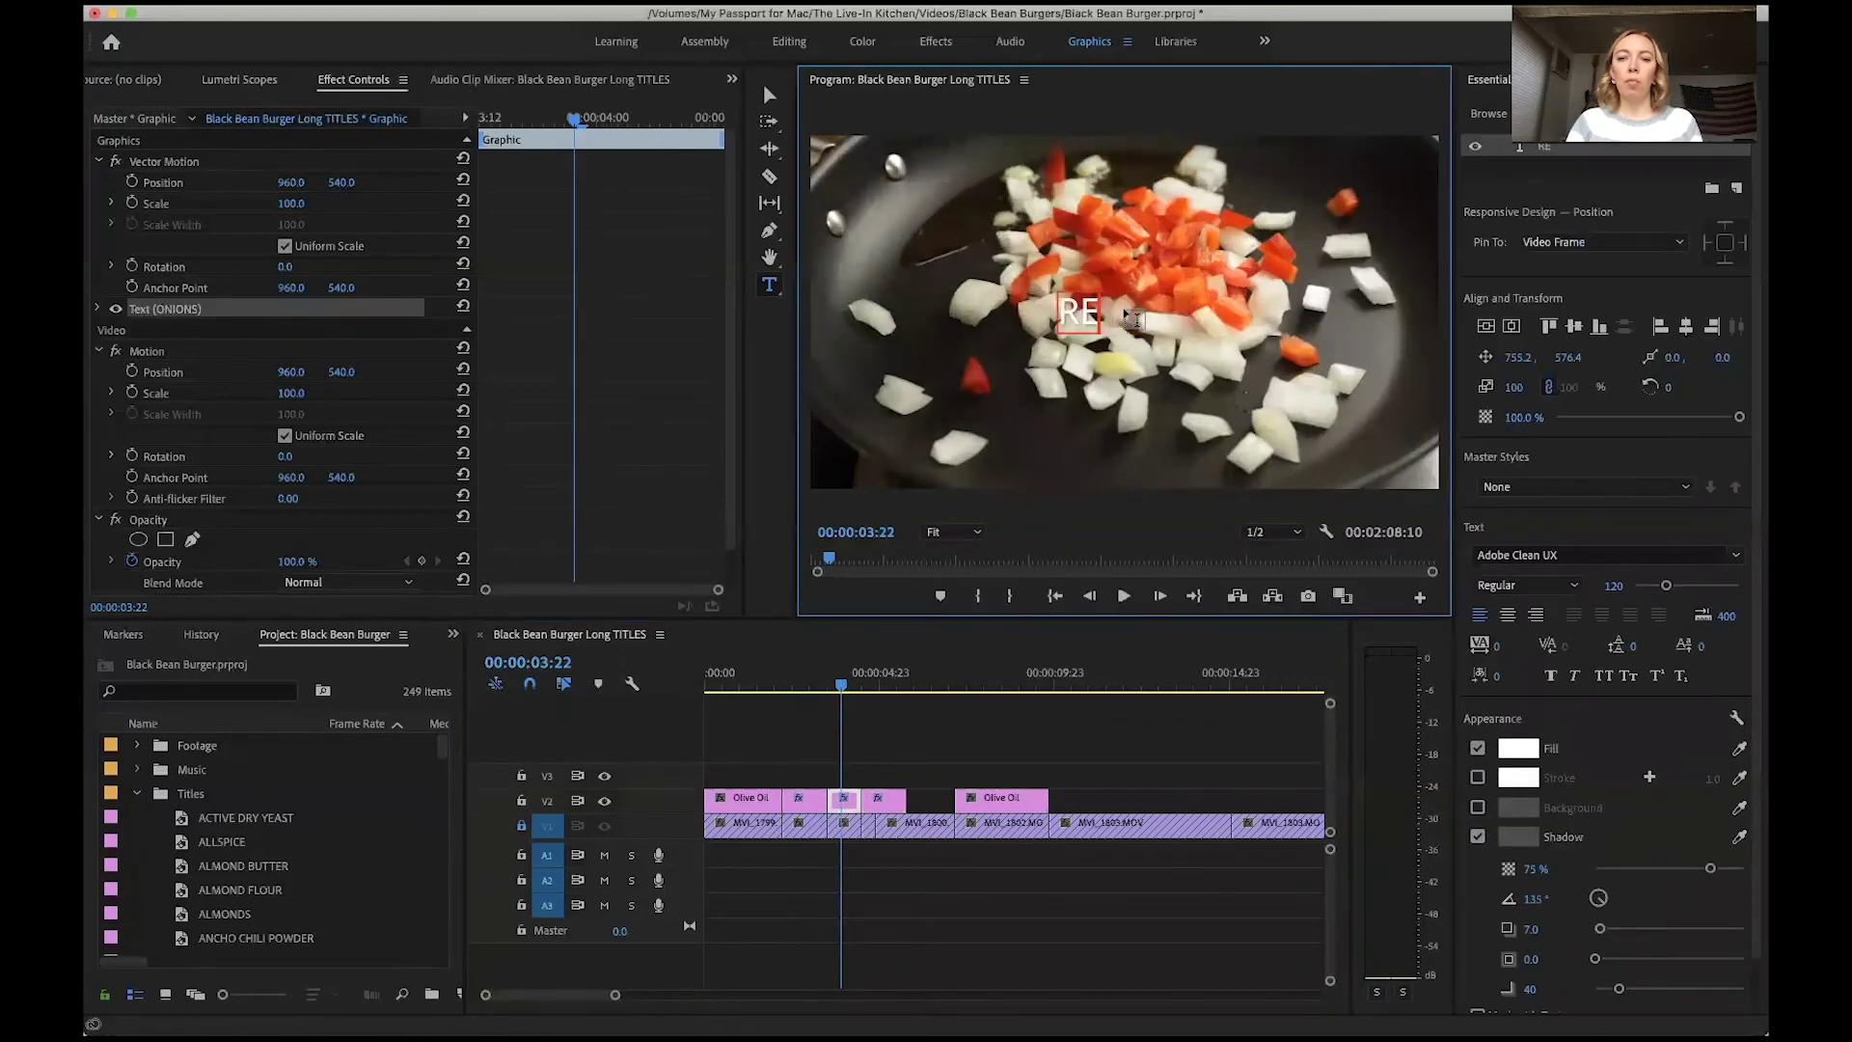
pyautogui.write('D BELL PEPPERS')
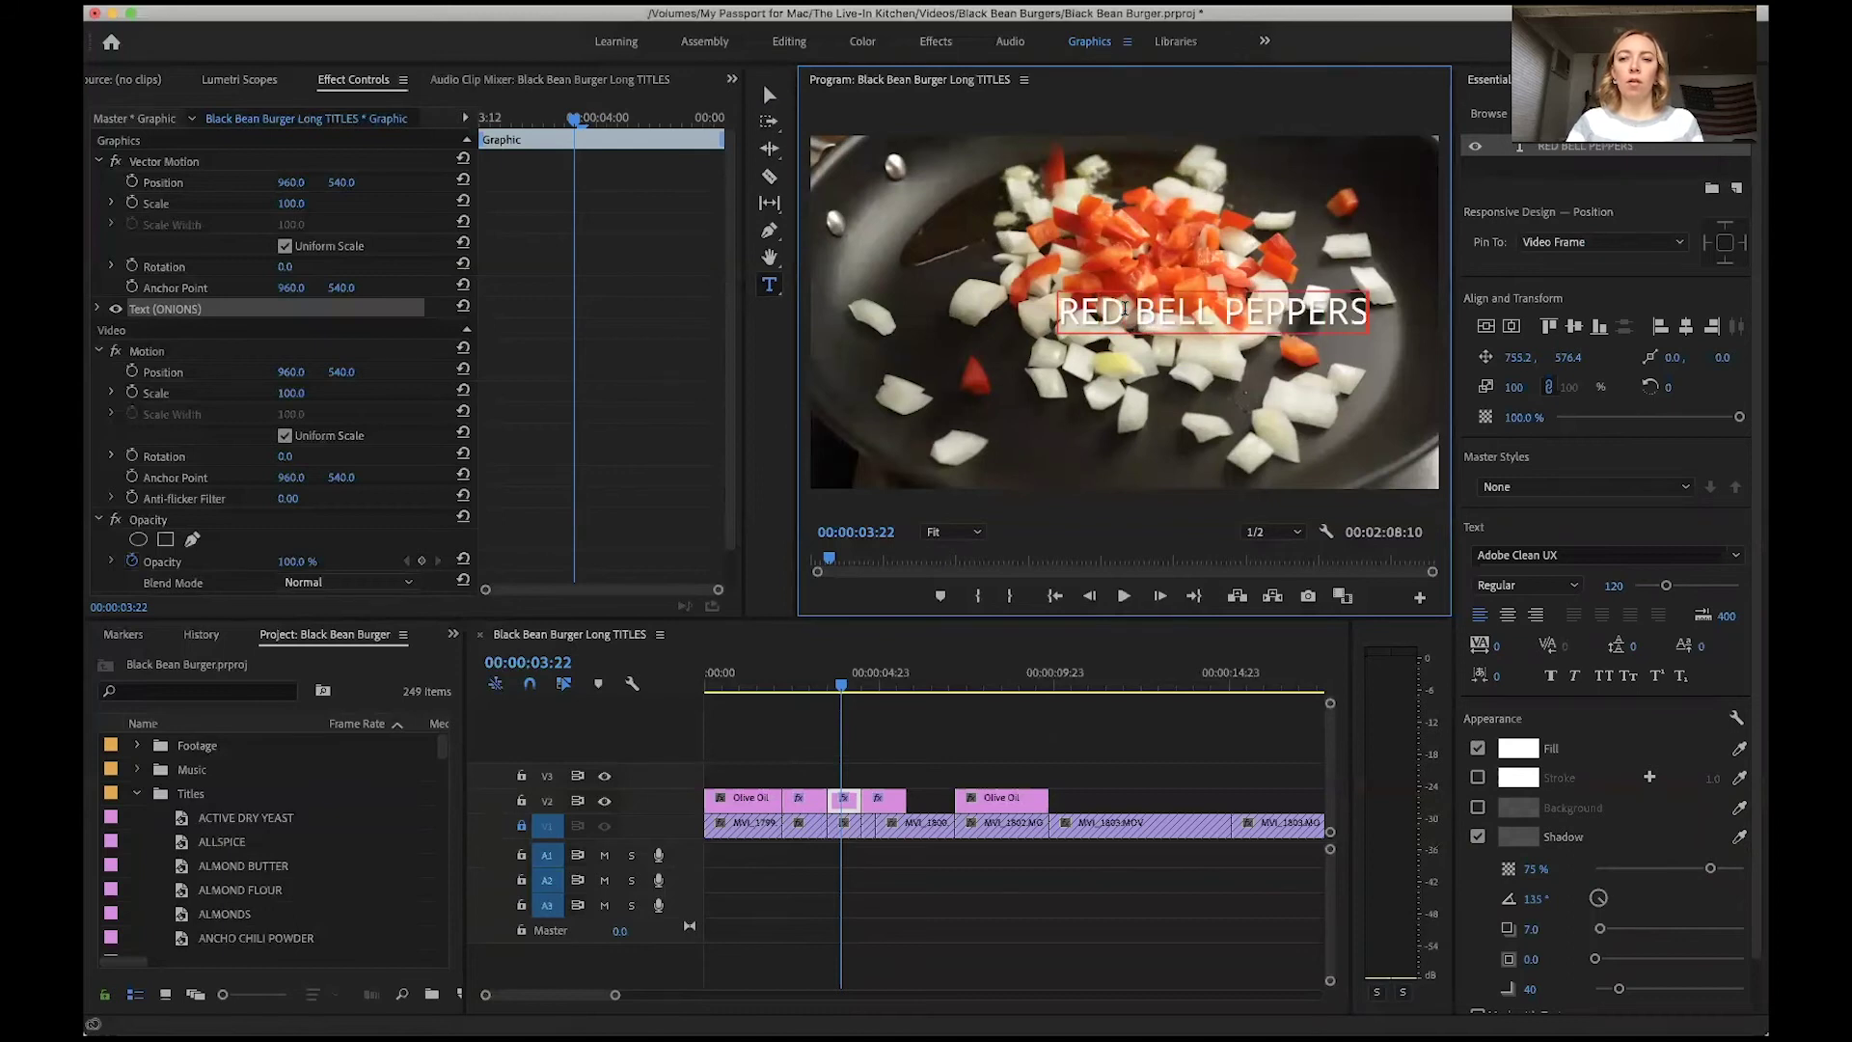
pyautogui.click(1512, 326)
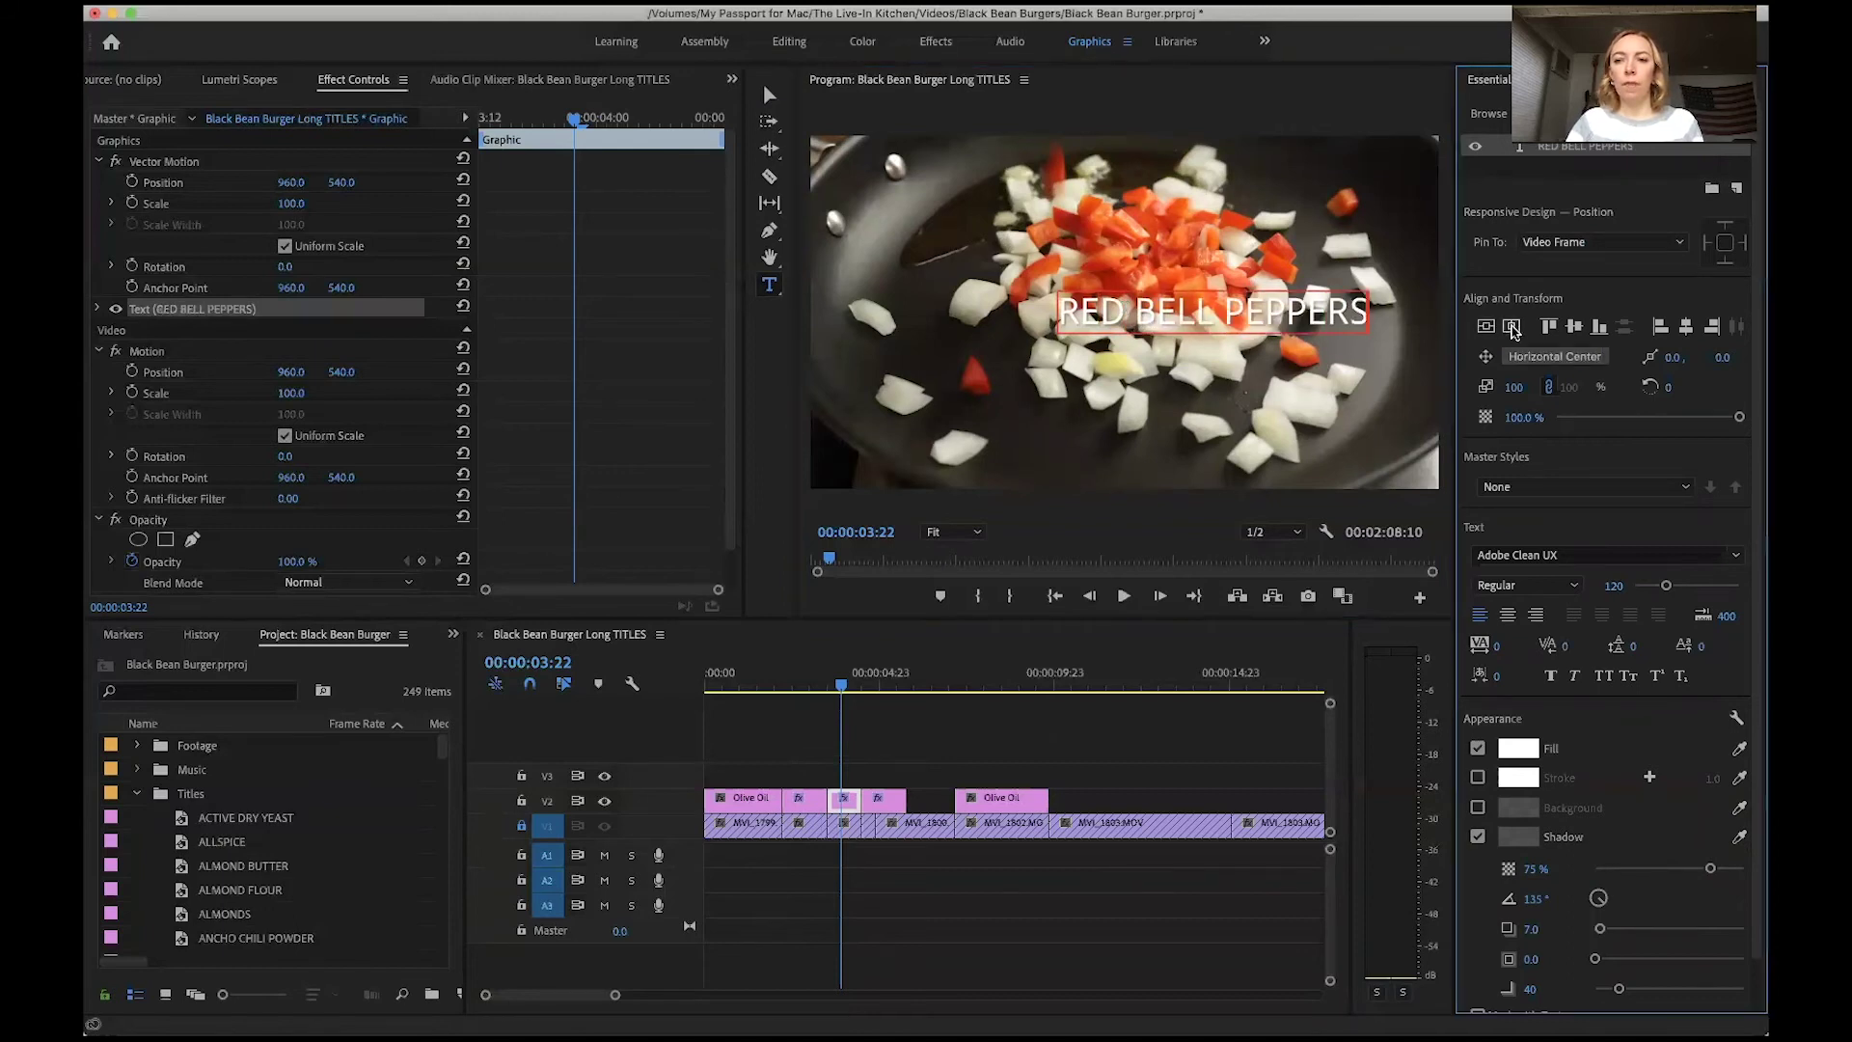
# Retype the last copied title as GARLIC, centre it horizontally, and recheck the peppers title
pyautogui.click(877, 687)
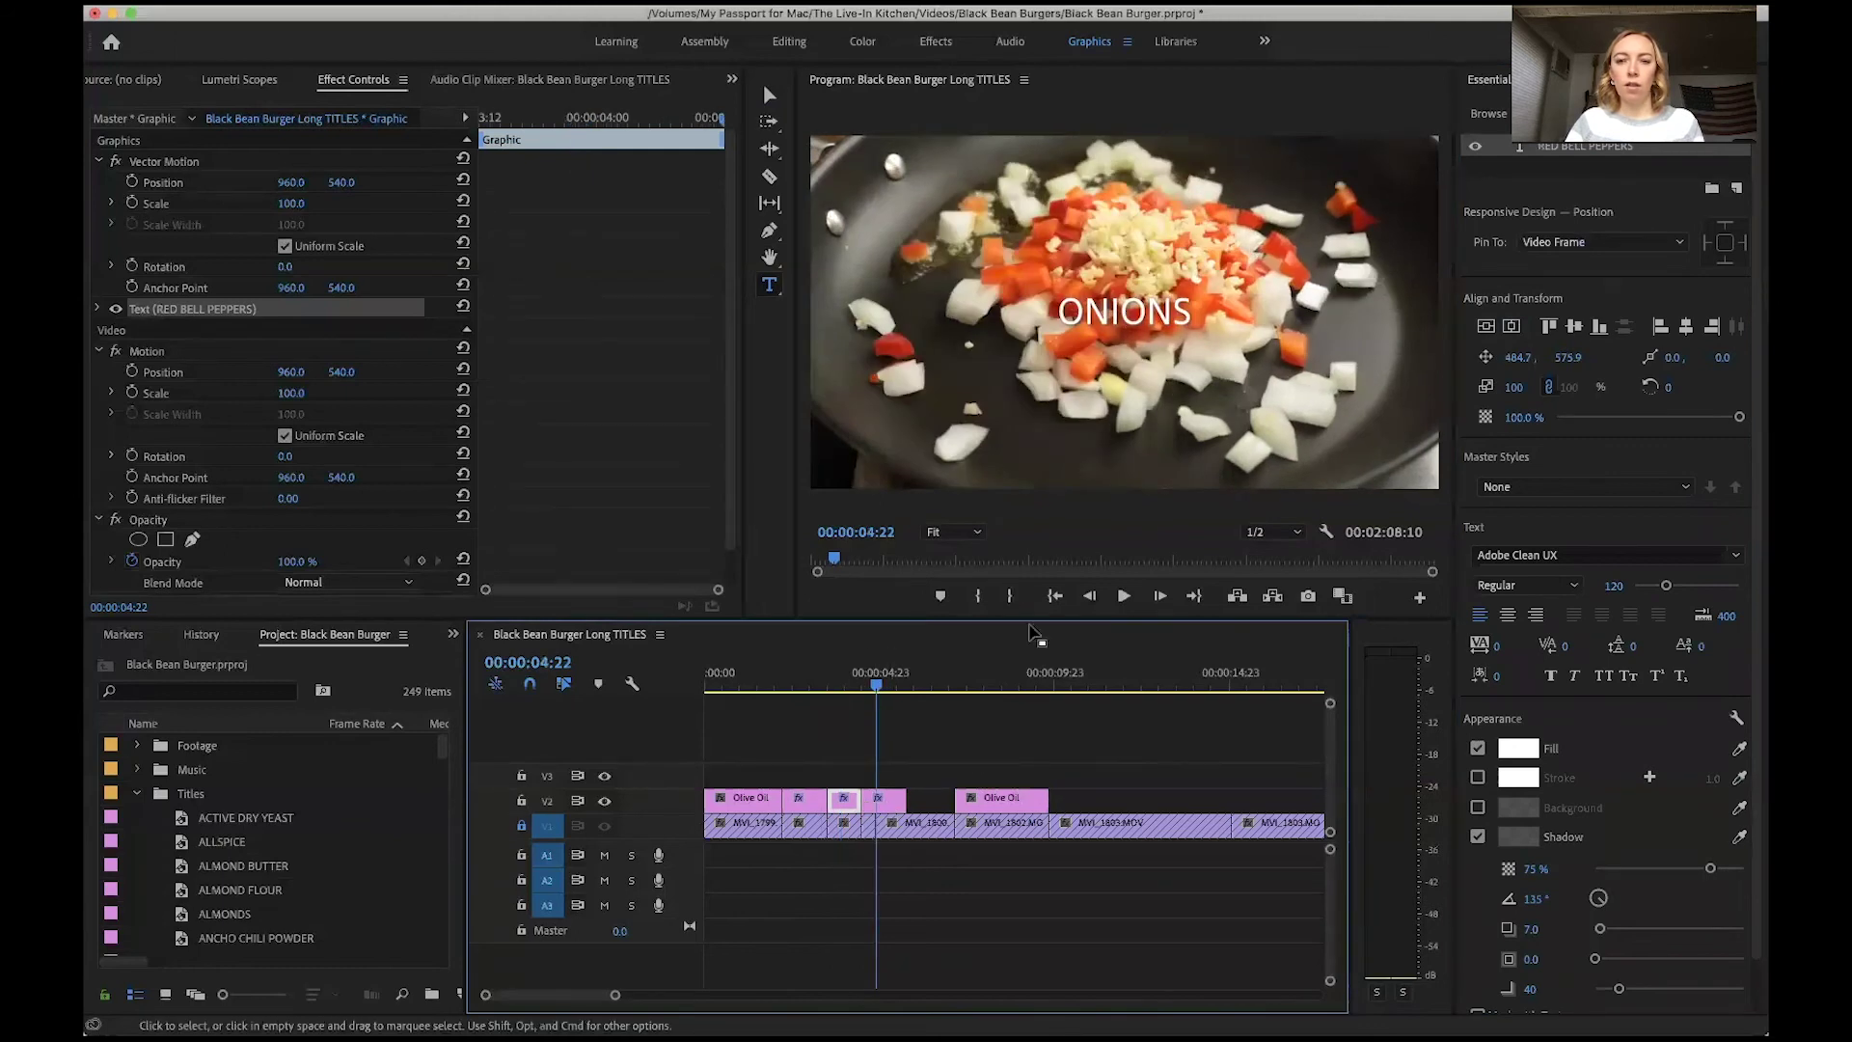
pyautogui.click(909, 793)
pyautogui.click(882, 798)
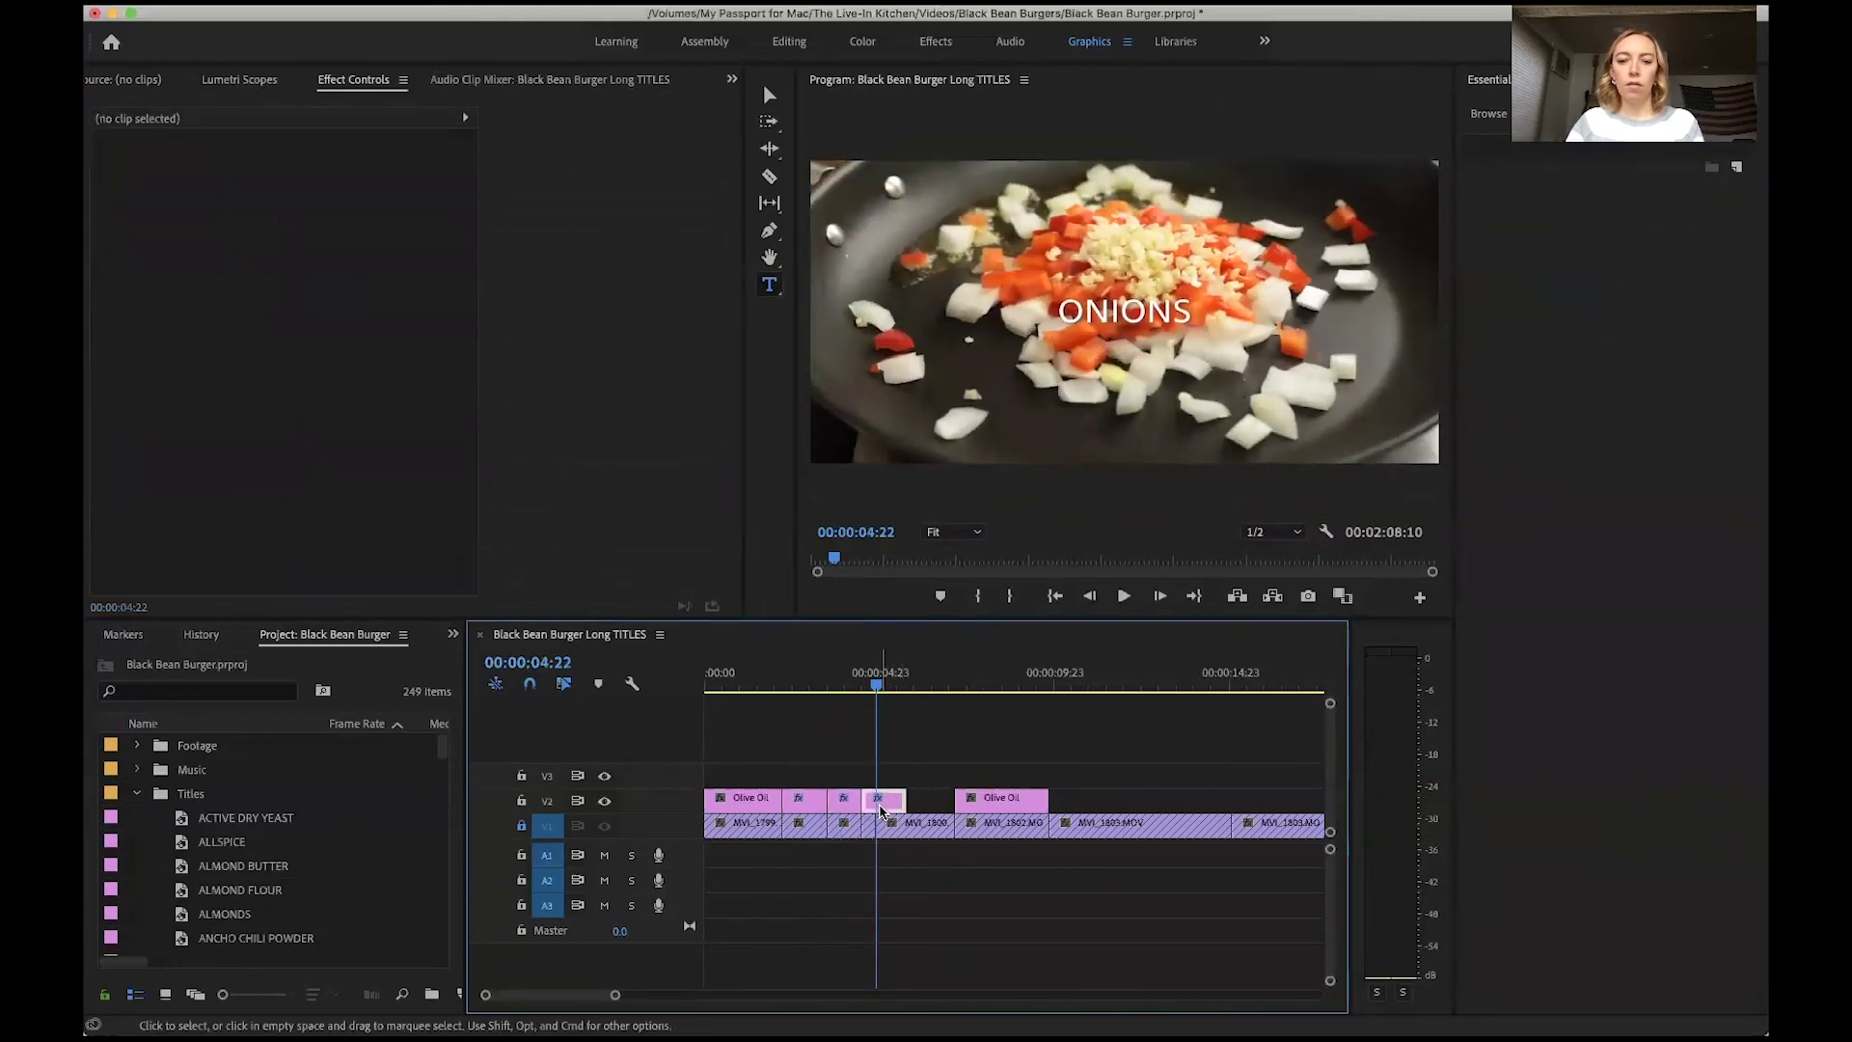
pyautogui.click(1131, 311)
pyautogui.doubleClick(1132, 310)
pyautogui.write('GARLIC')
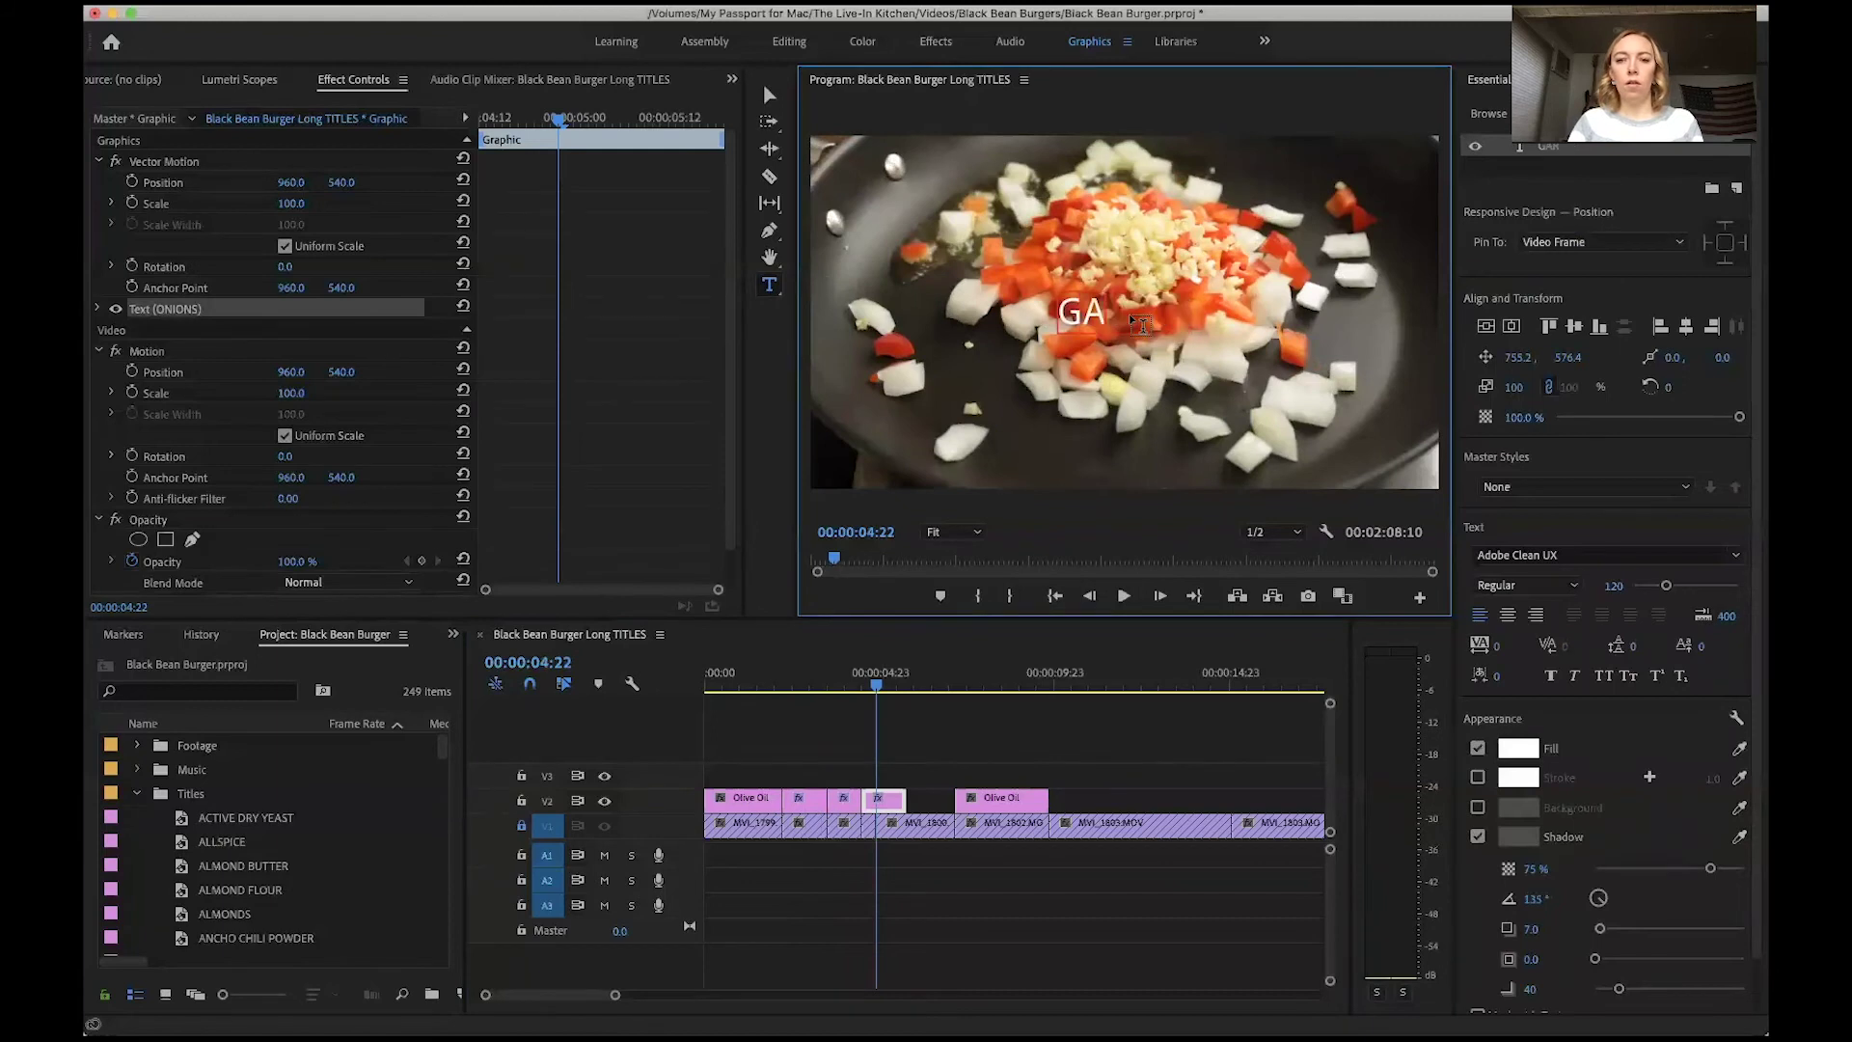
pyautogui.click(1512, 327)
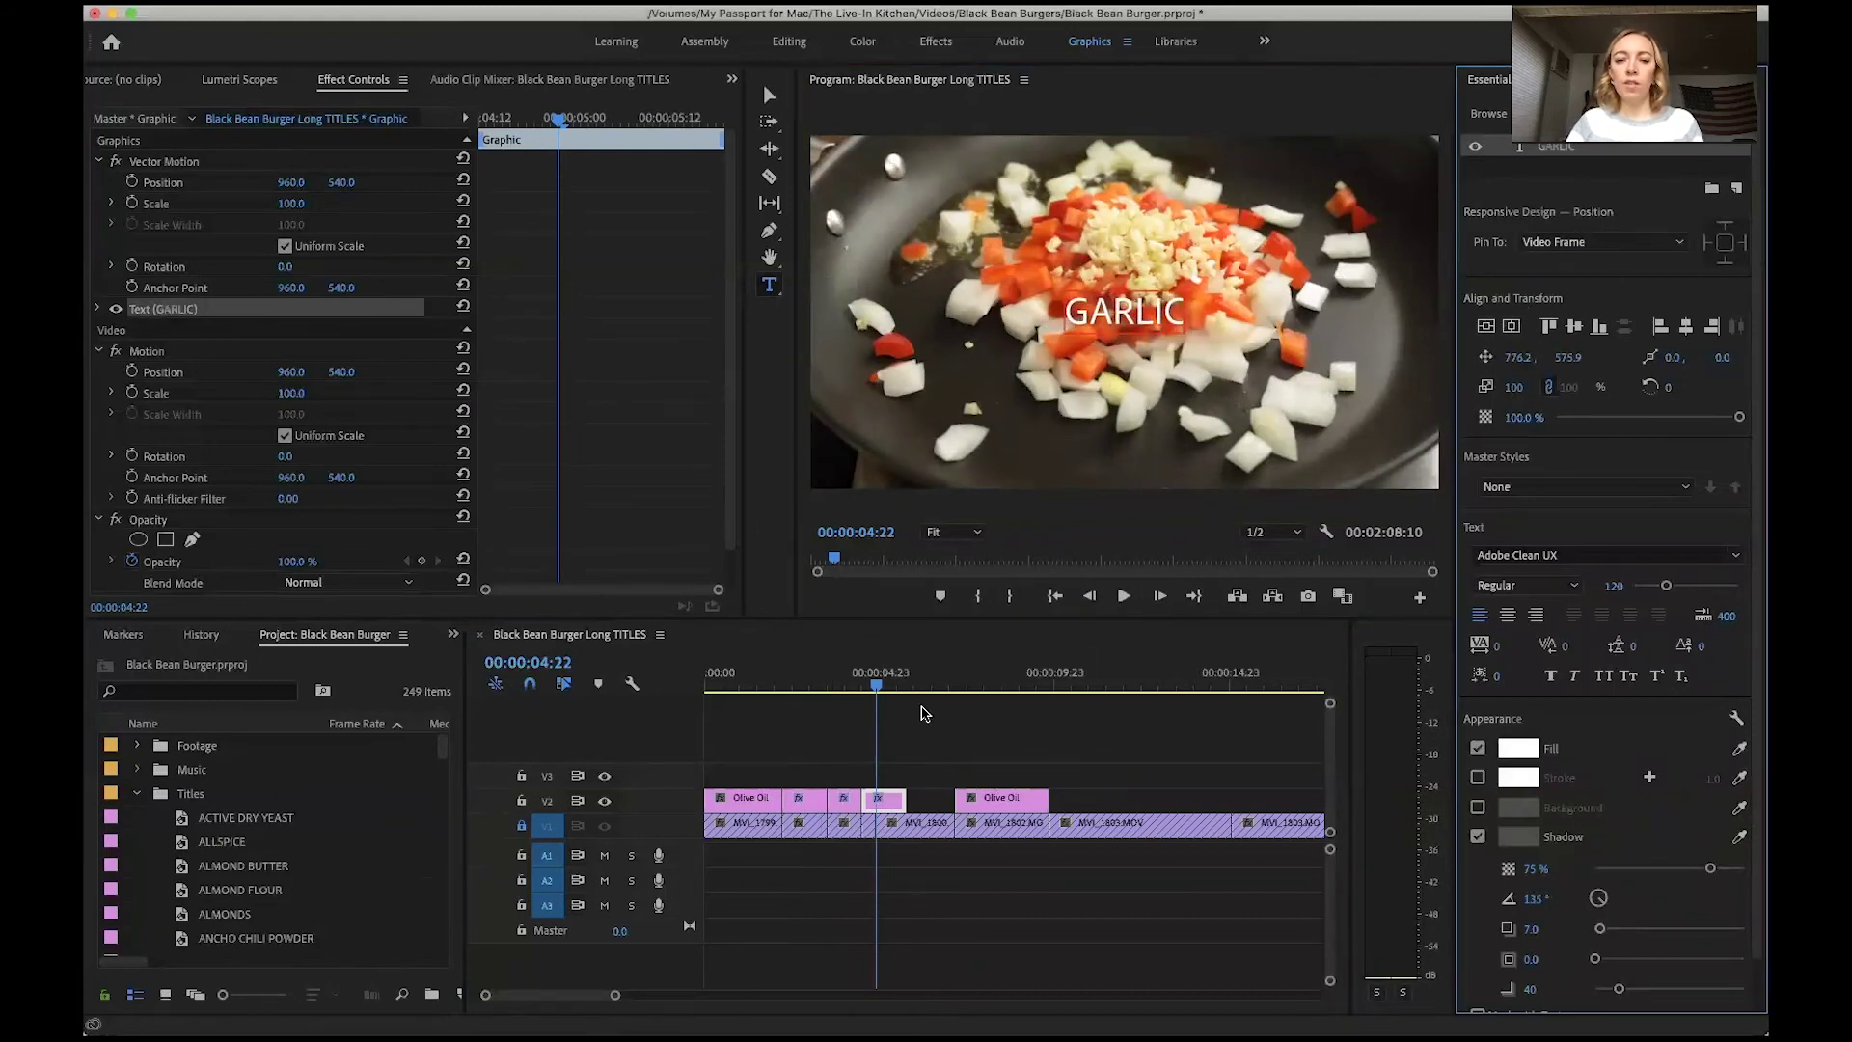
pyautogui.moveTo(867, 683)
pyautogui.mouseDown()
pyautogui.moveTo(808, 685)
pyautogui.moveTo(1124, 690)
pyautogui.moveTo(876, 693)
pyautogui.moveTo(845, 711)
pyautogui.mouseUp()
pyautogui.press('Left')
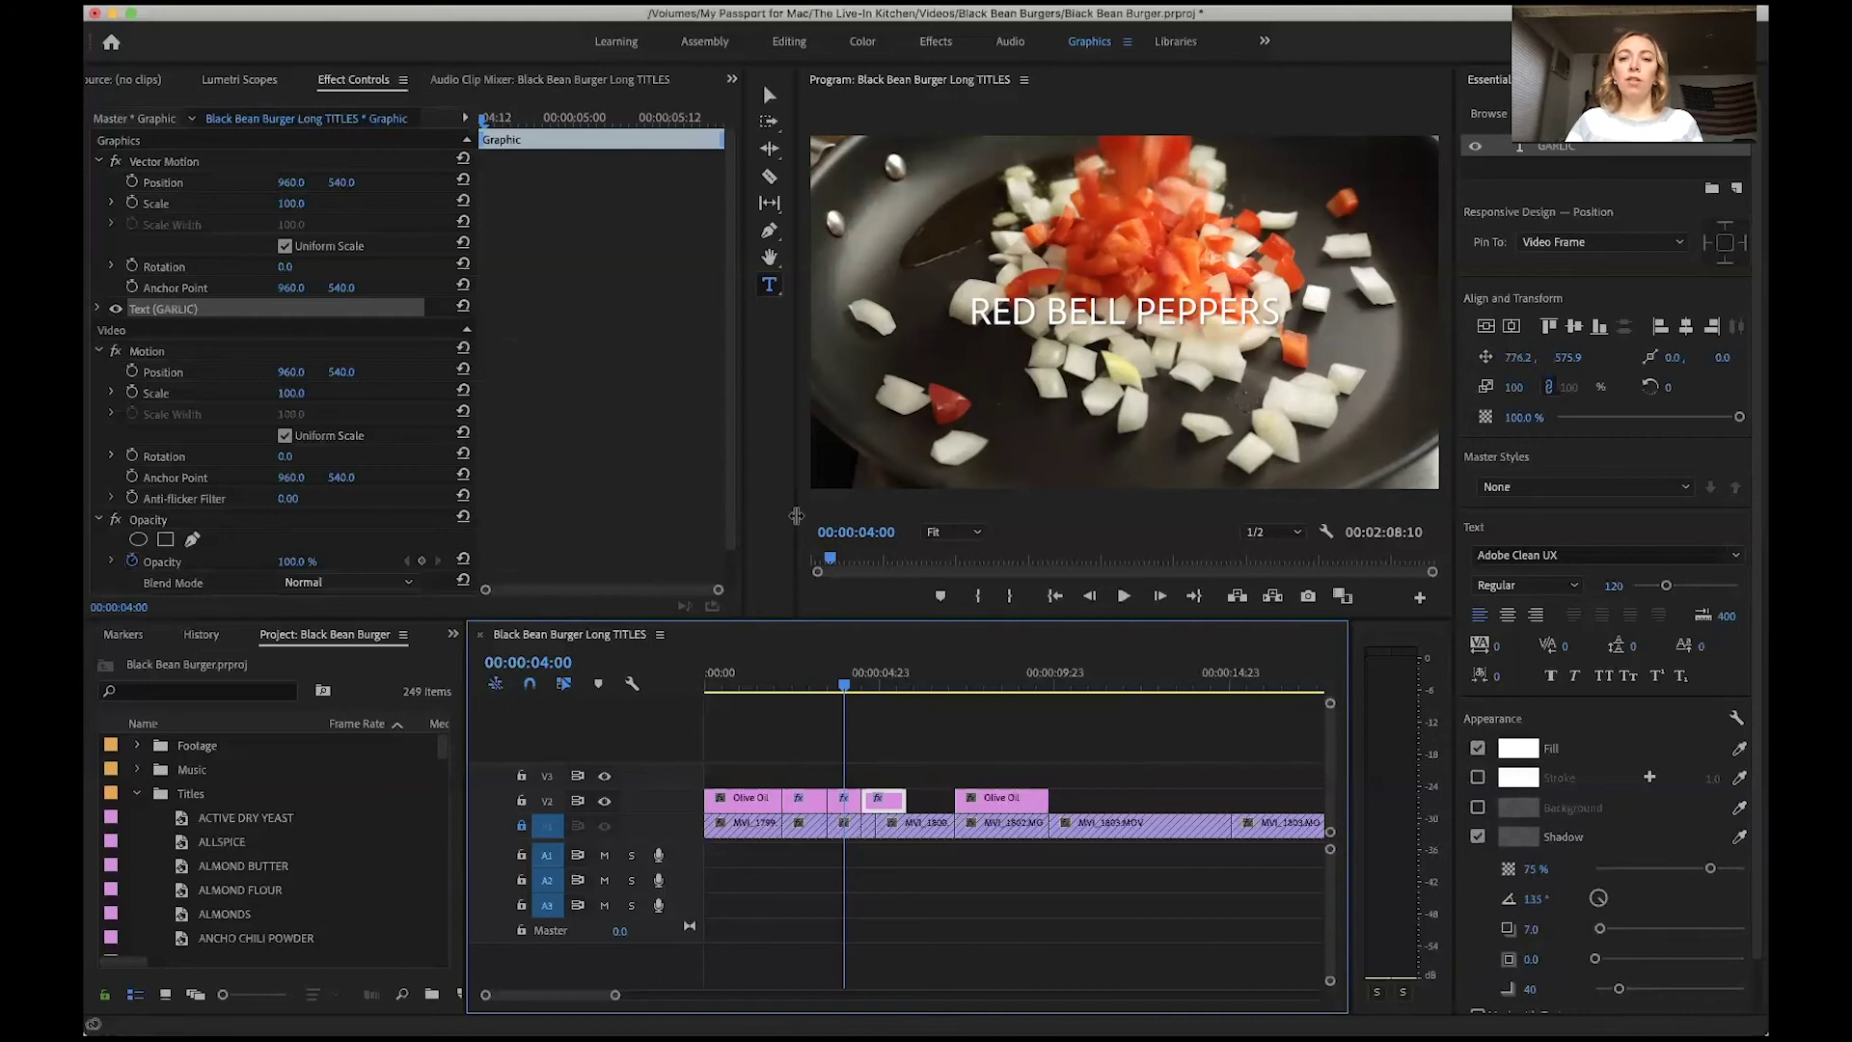
# In the Editing workspace, duplicate the Black Bean Burger Long TITLES sequence via Edit > Duplicate
pyautogui.click(782, 44)
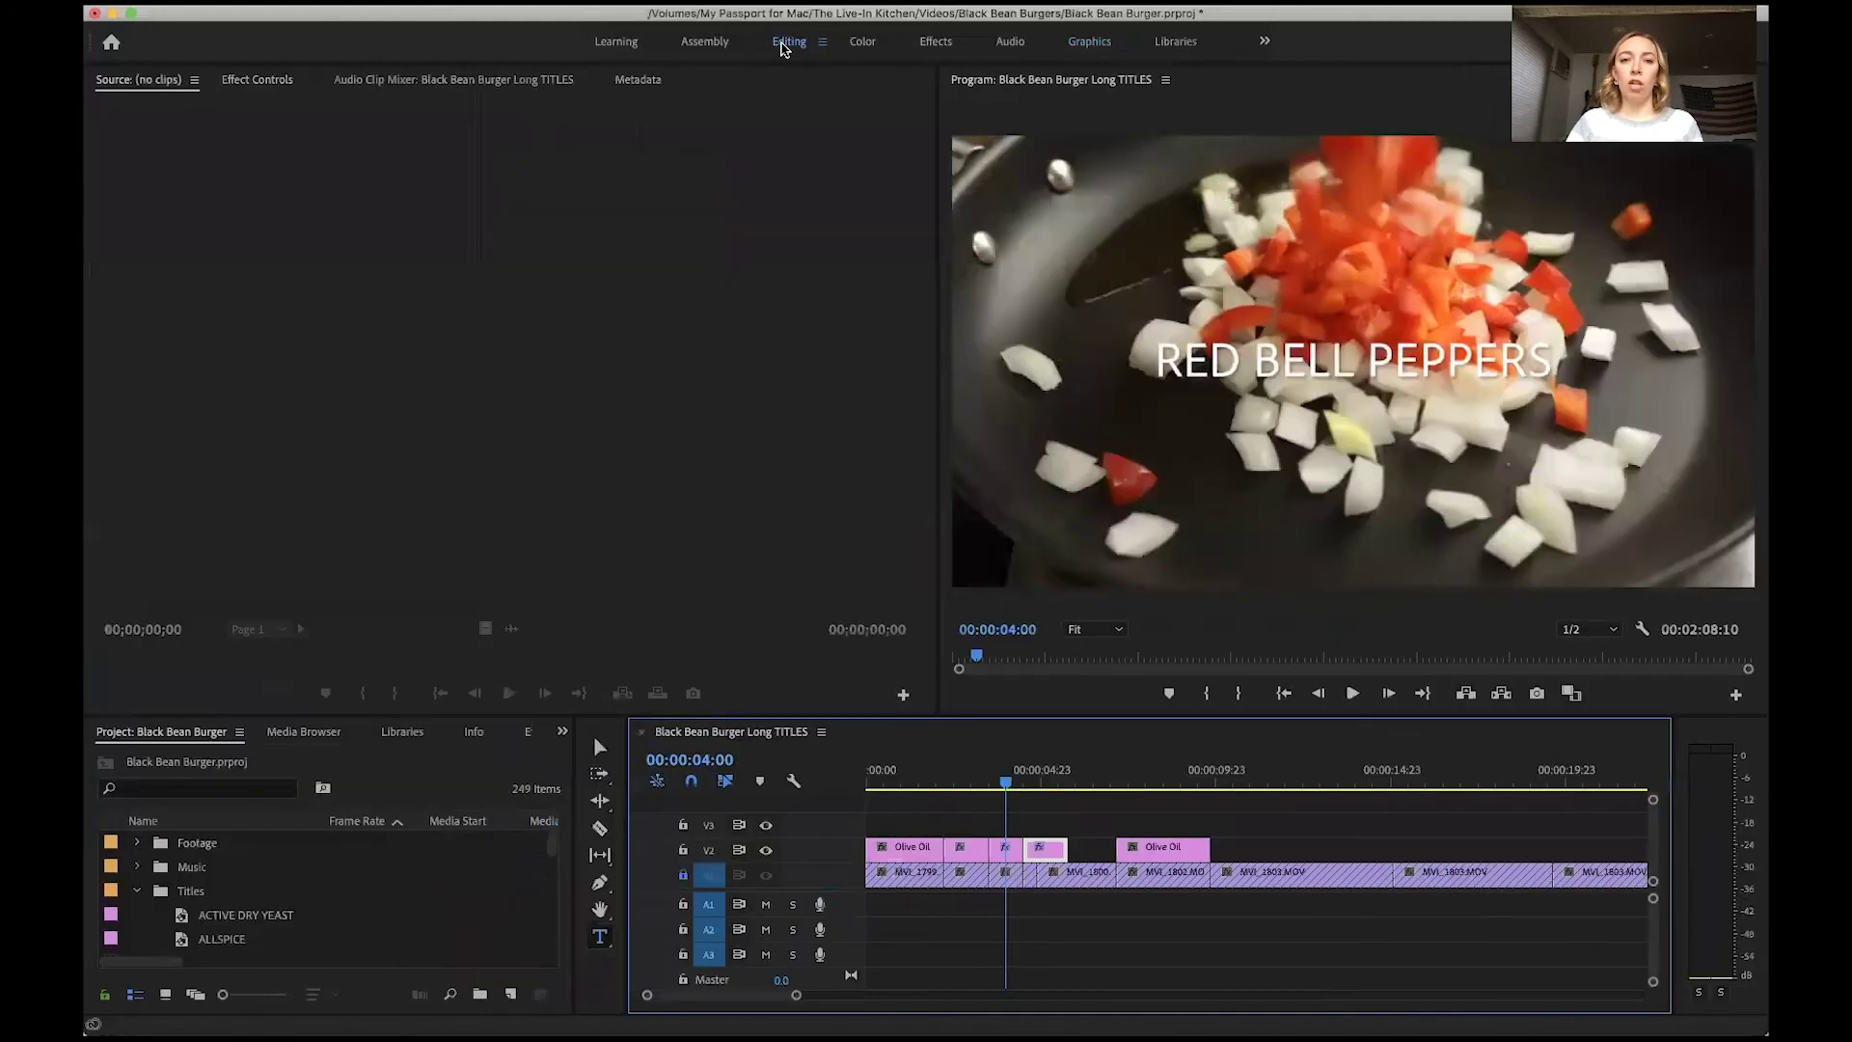
pyautogui.click(138, 890)
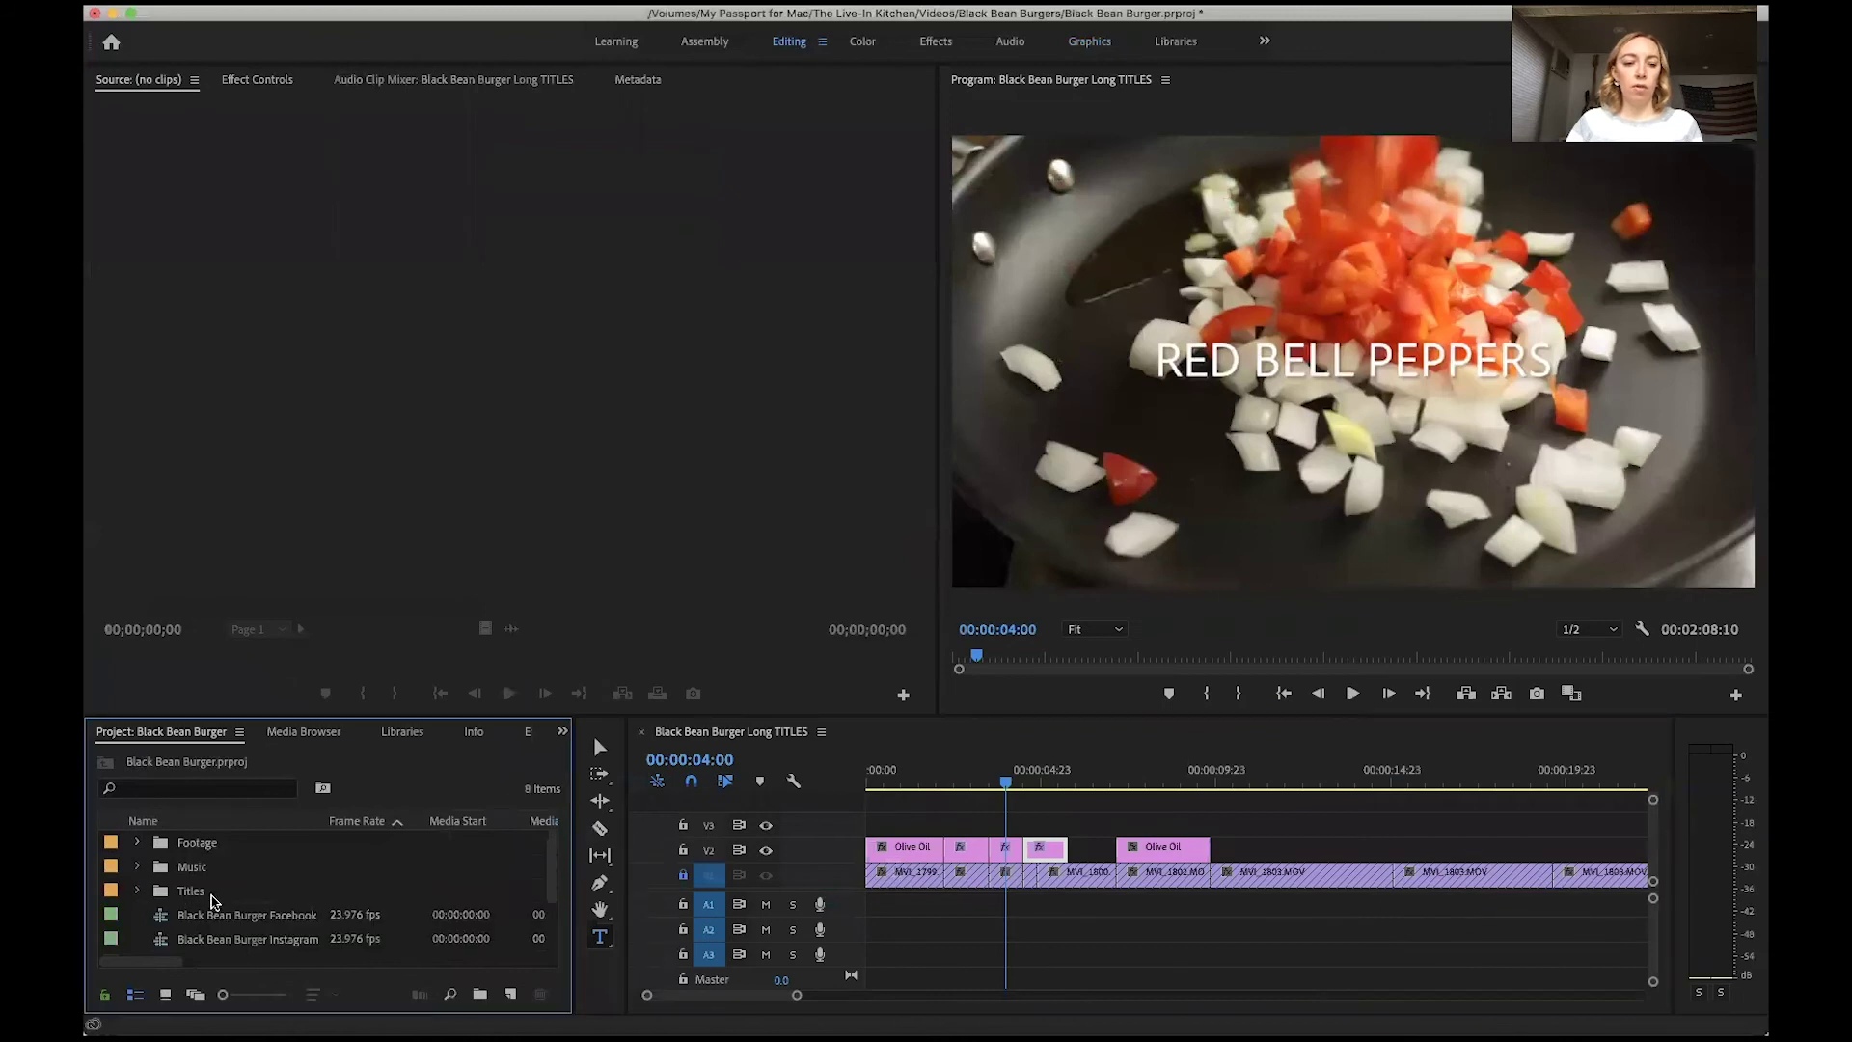
pyautogui.scroll(-3, 214, 901)
pyautogui.click(161, 922)
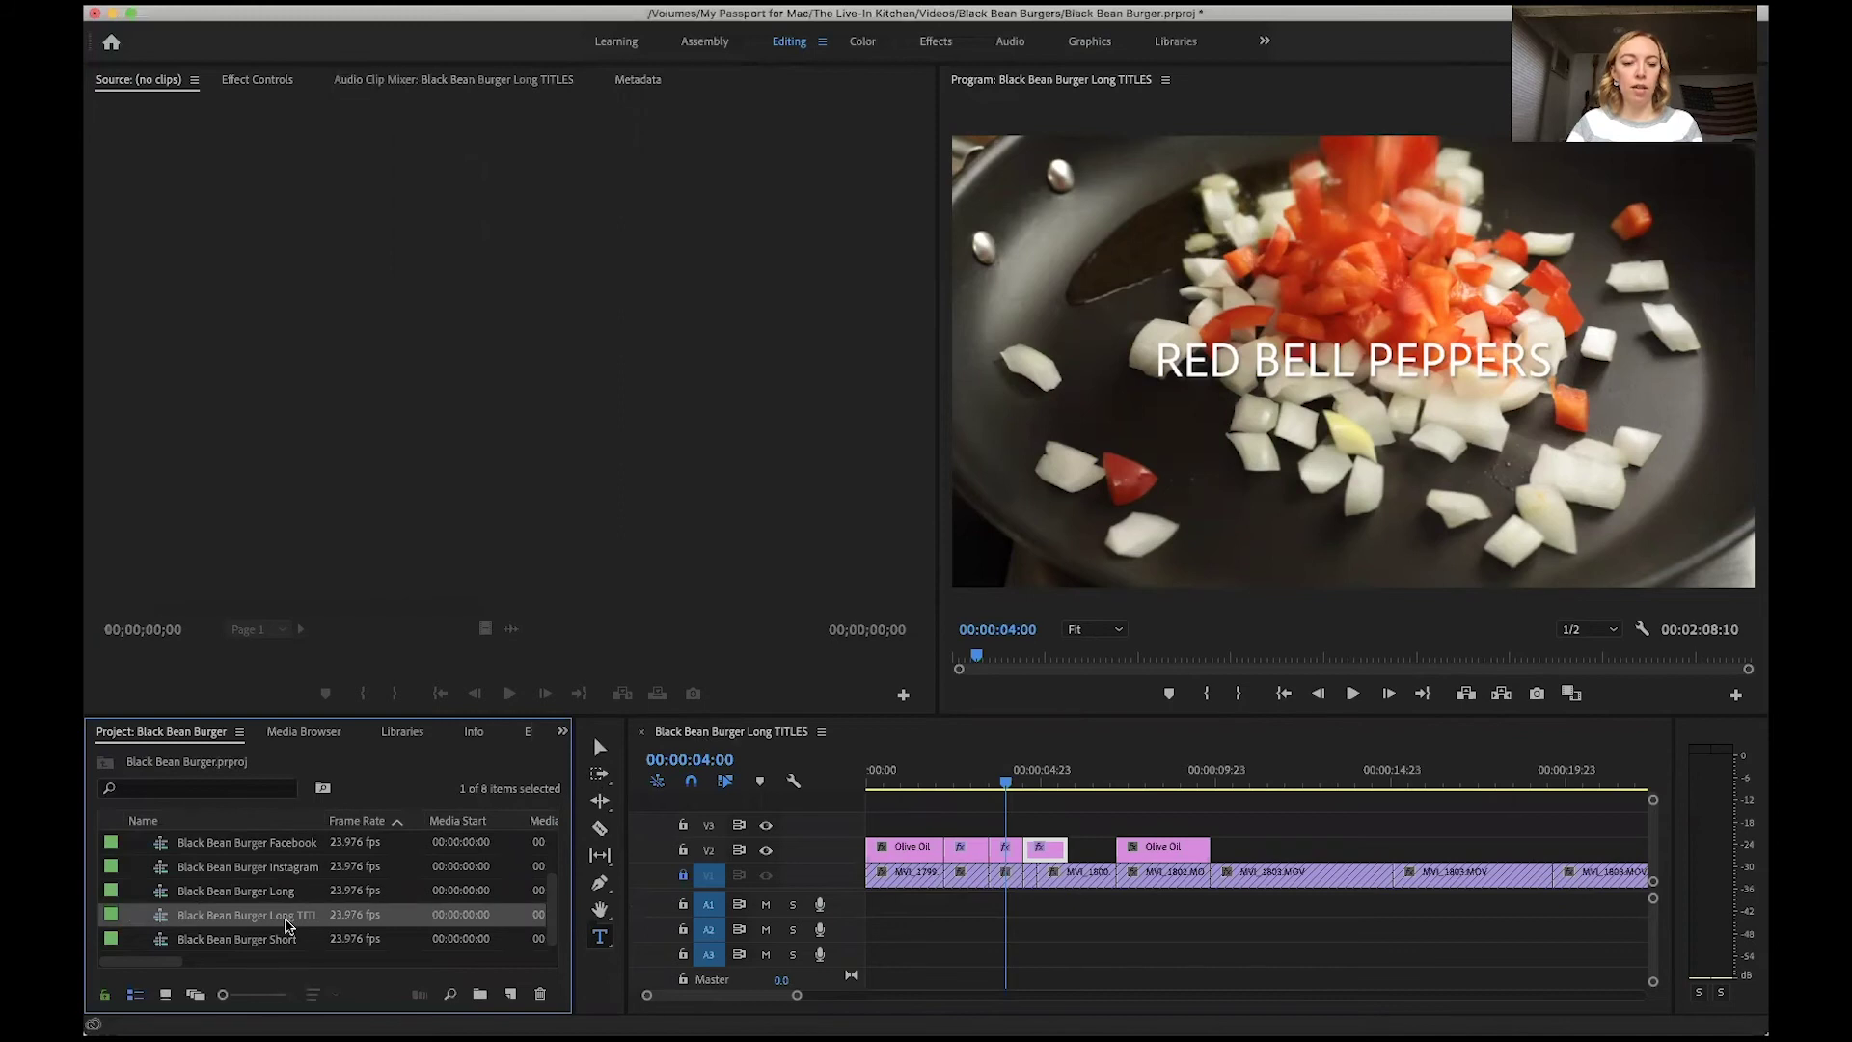
pyautogui.click(295, 2)
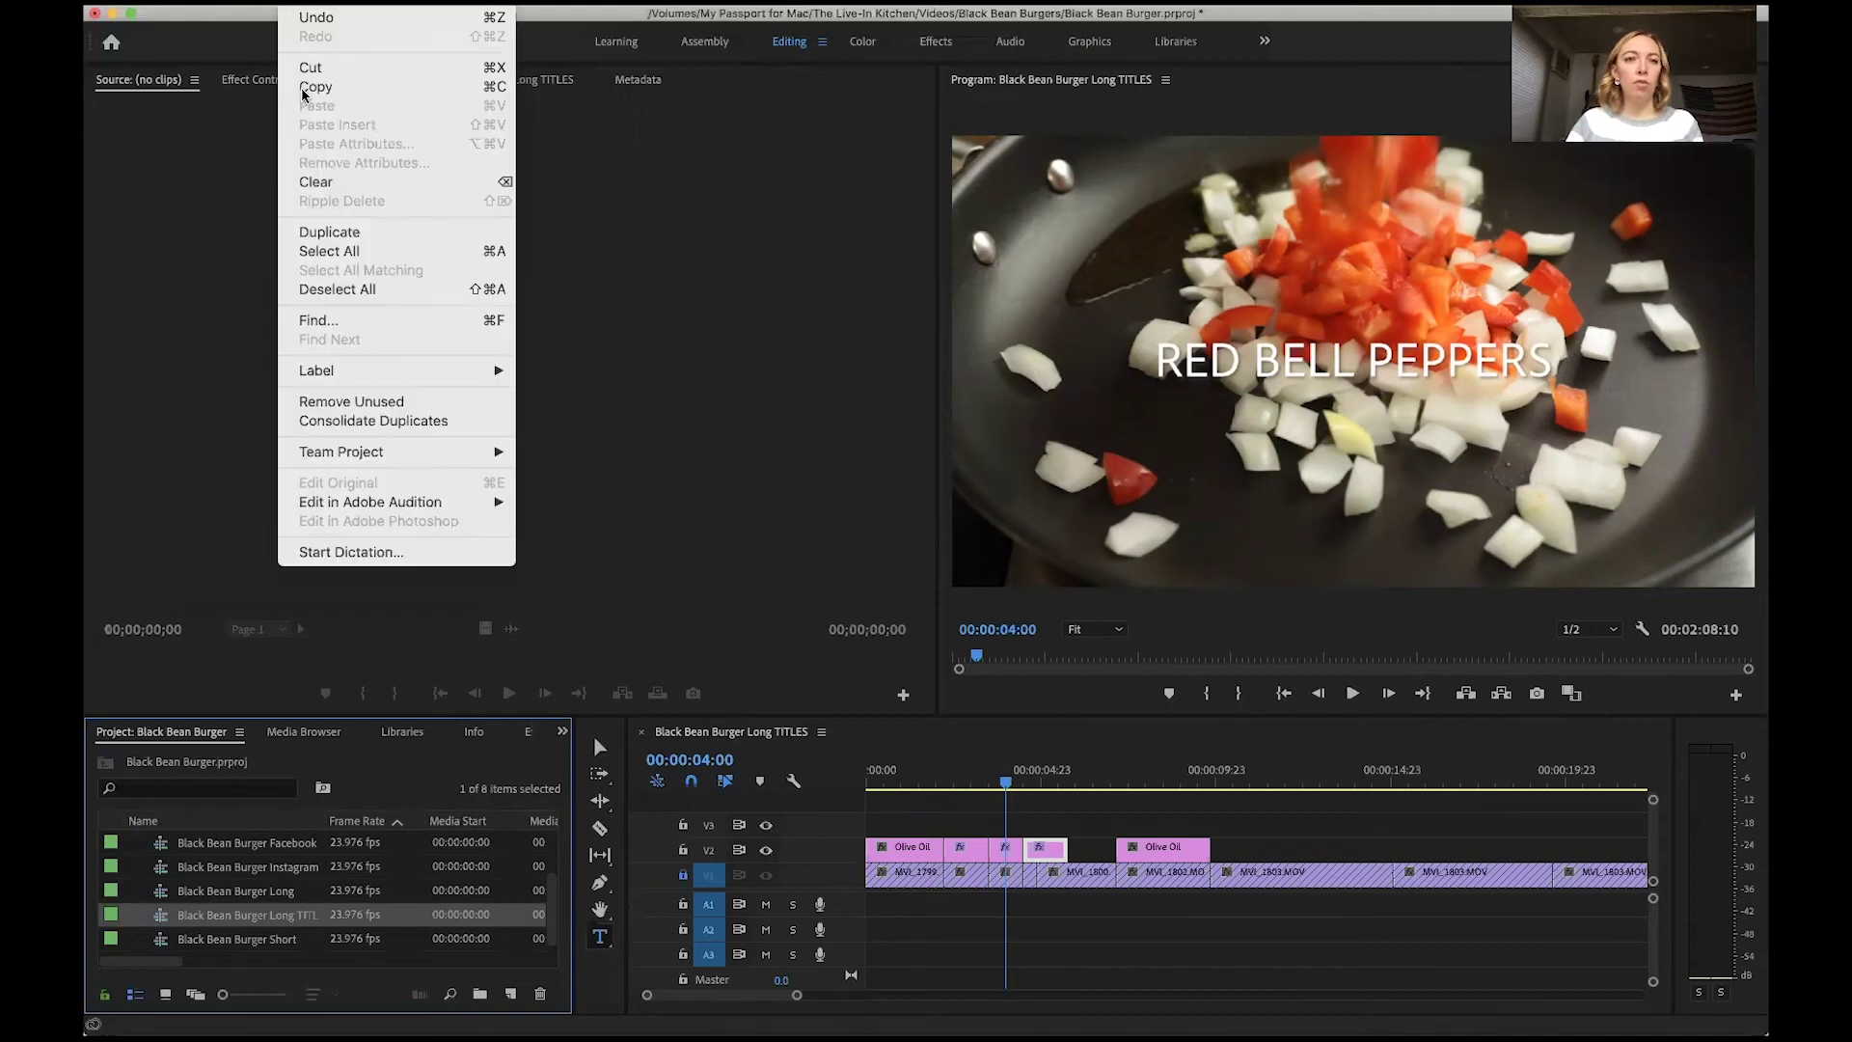
pyautogui.click(313, 81)
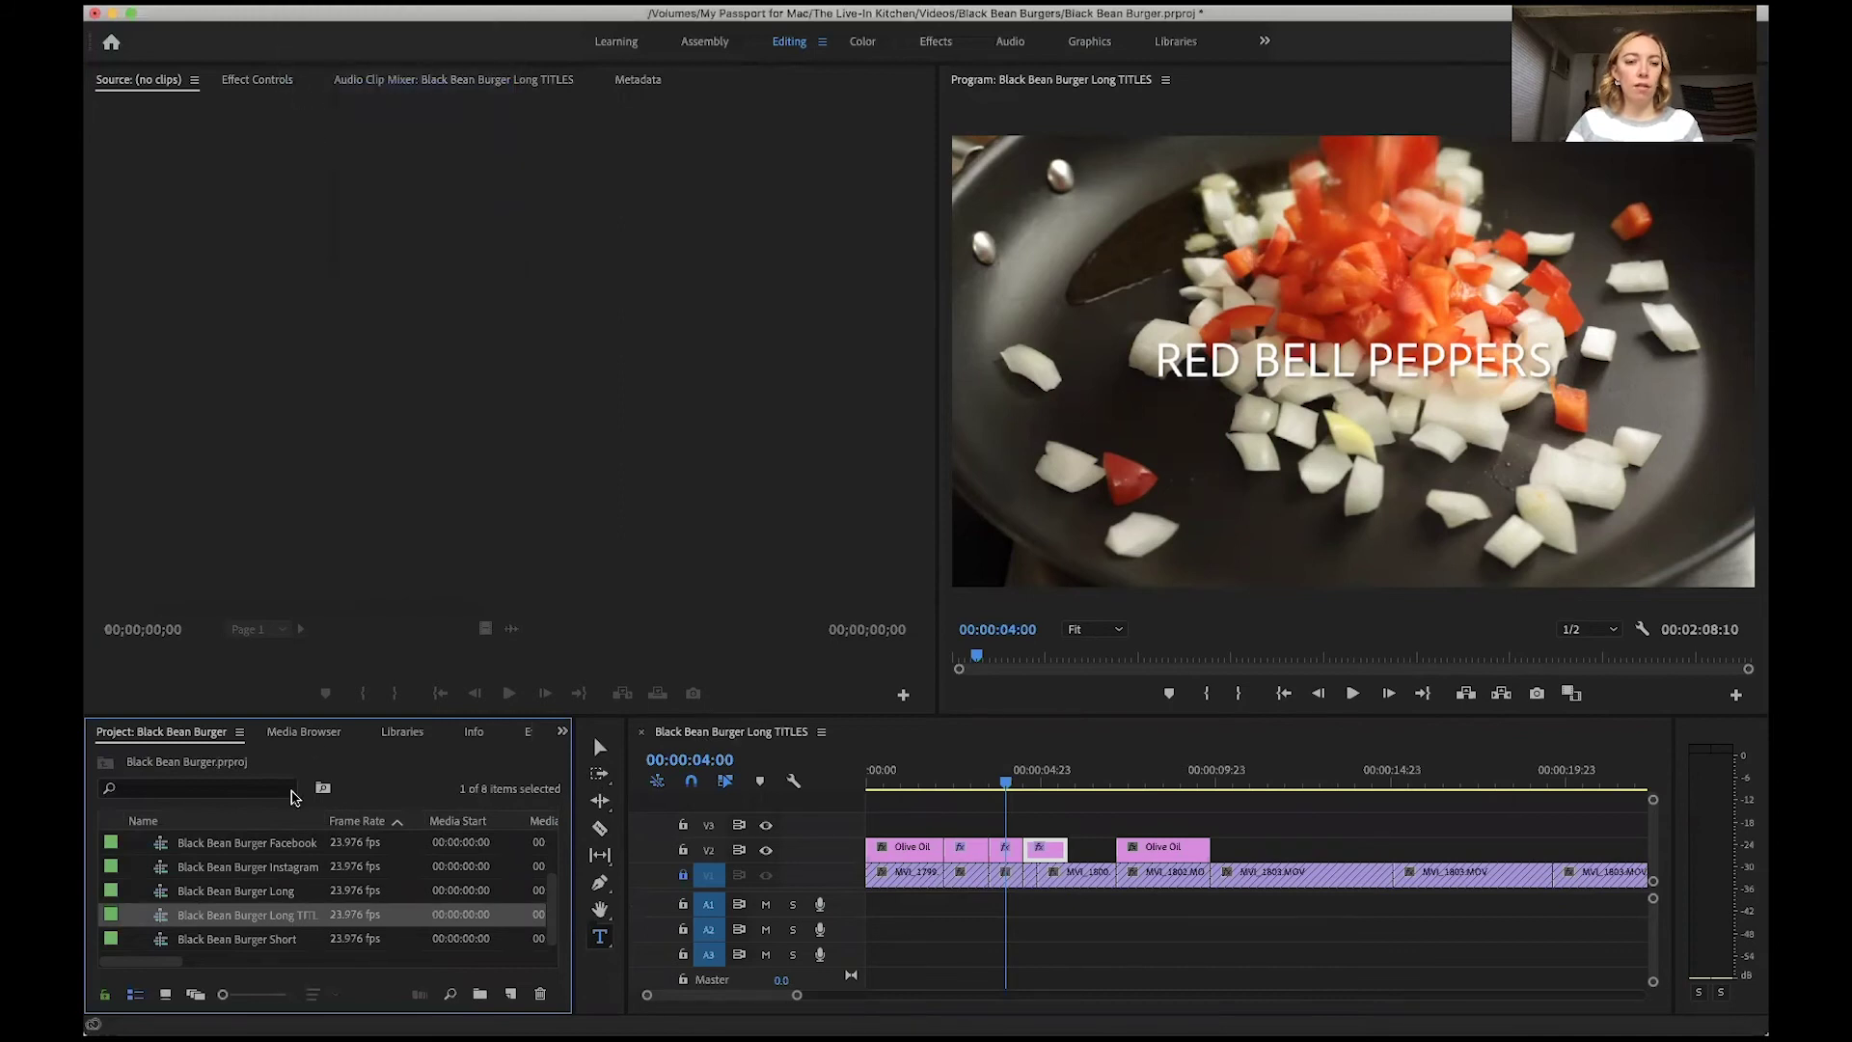
pyautogui.click(294, 2)
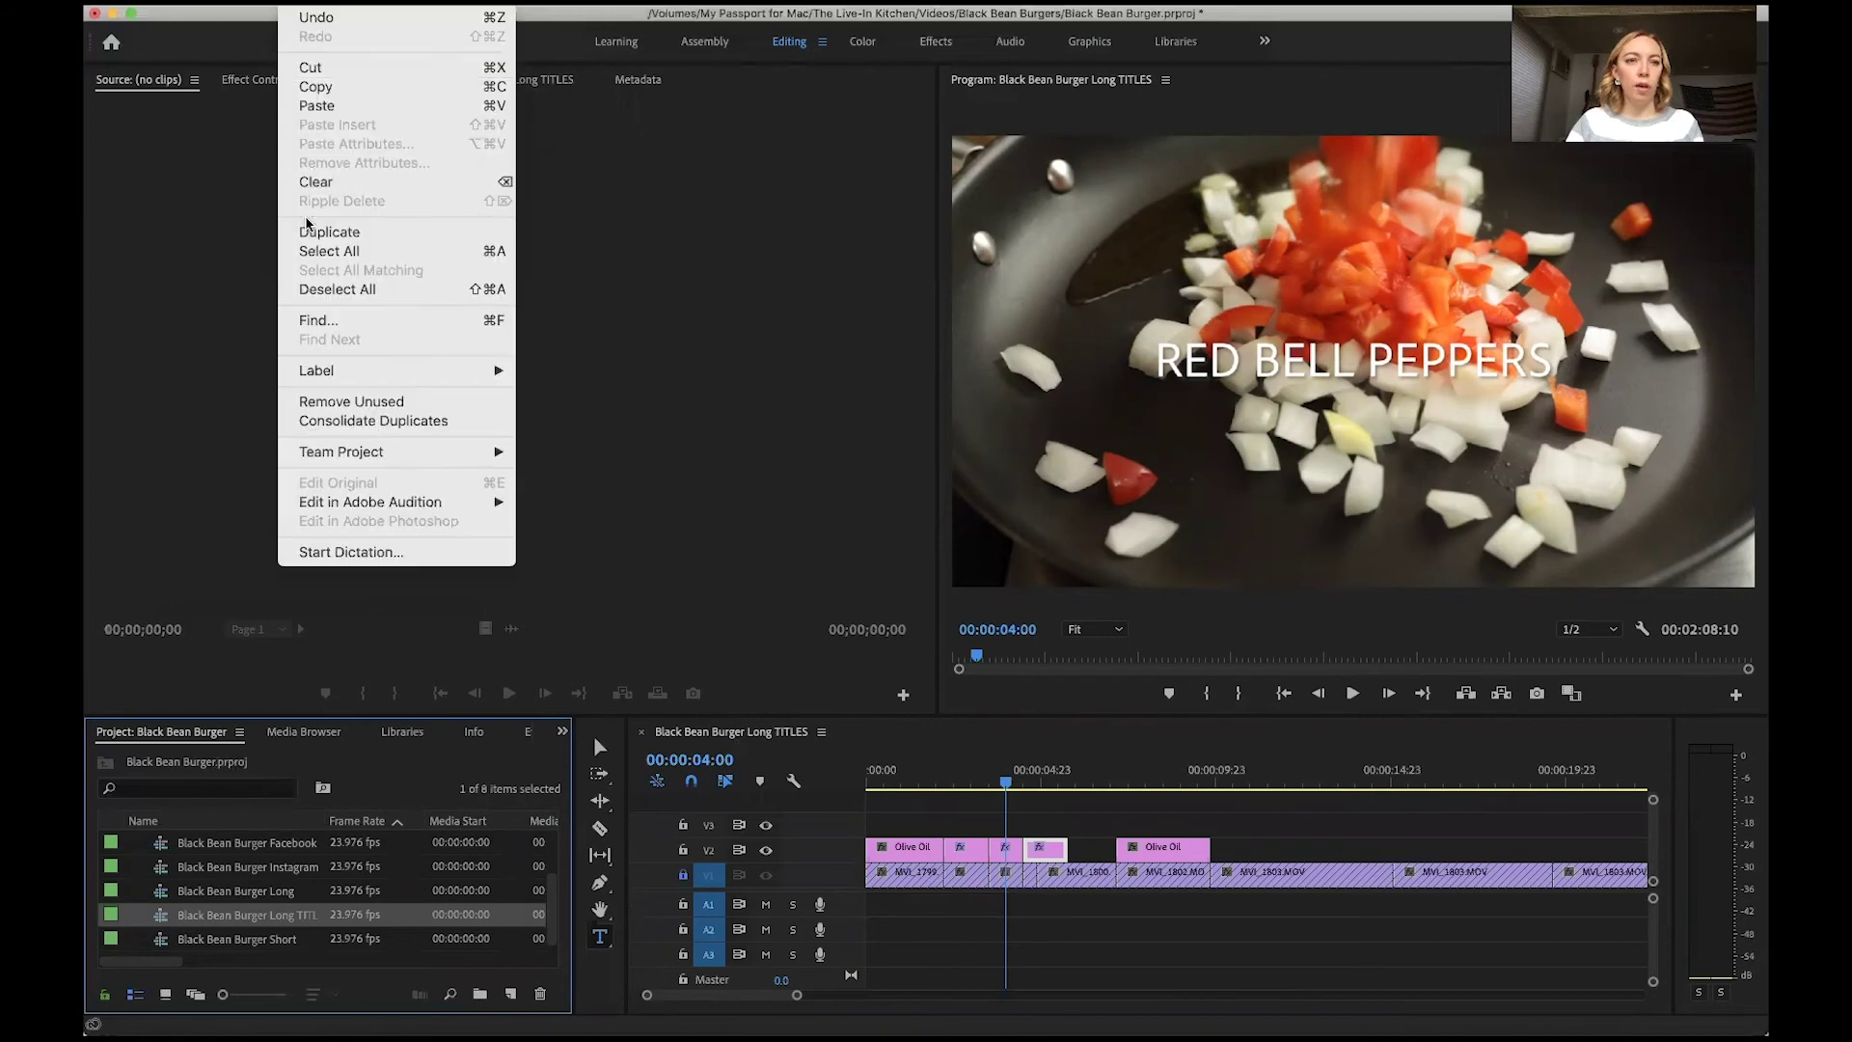
pyautogui.click(307, 241)
# Rename the copy to Black Bean Burger Long TITLES SQUARE and open it in the timeline
pyautogui.click(285, 937)
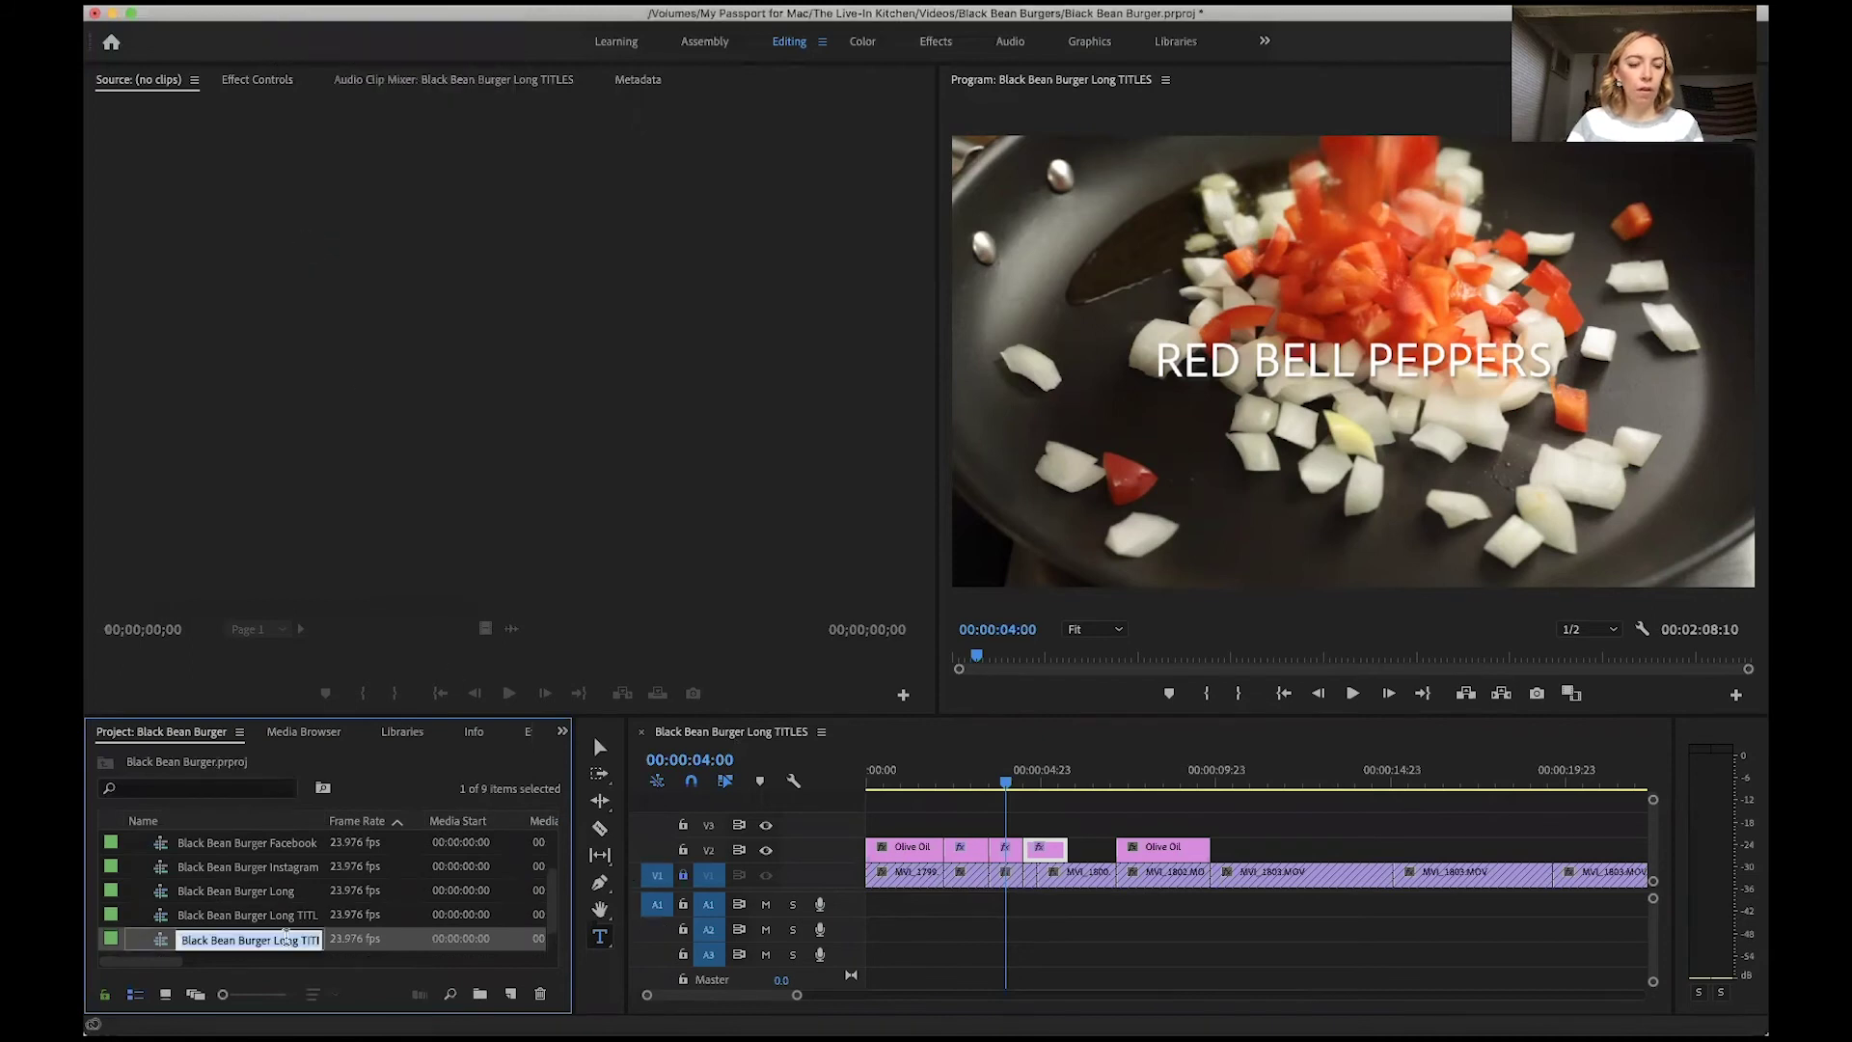
pyautogui.press('Right')
pyautogui.press('Right')
pyautogui.press('Right')
pyautogui.press('Right')
pyautogui.press('Right')
pyautogui.press('Right')
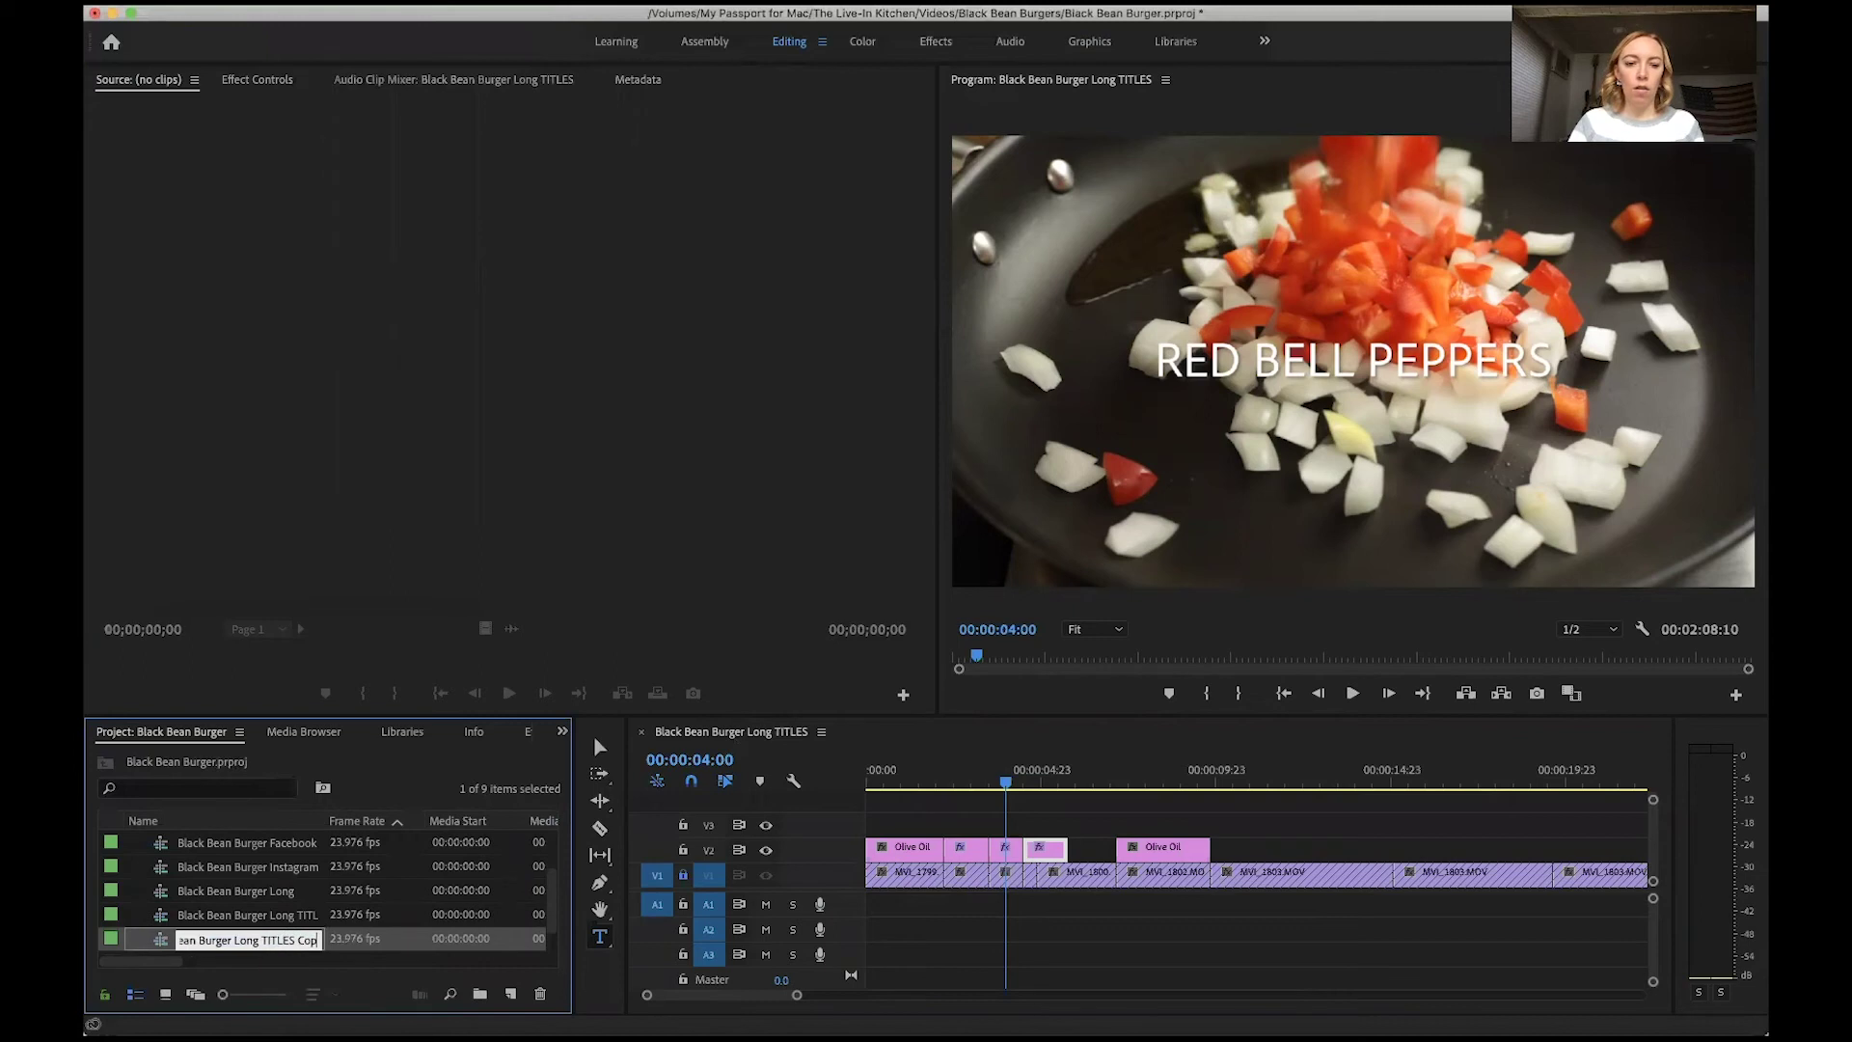
pyautogui.hotkey('shift', 'Left')
pyautogui.hotkey('shift', 'Left')
pyautogui.hotkey('shift', 'Left')
pyautogui.hotkey('shift', 'Left')
pyautogui.hotkey('shift', 'Left')
pyautogui.hotkey('shift', 'Left')
pyautogui.hotkey('shift', 'Left')
pyautogui.hotkey('shift', 'Left')
pyautogui.hotkey('shift', 'Left')
pyautogui.hotkey('shift', 'Left')
pyautogui.hotkey('shift', 'Left')
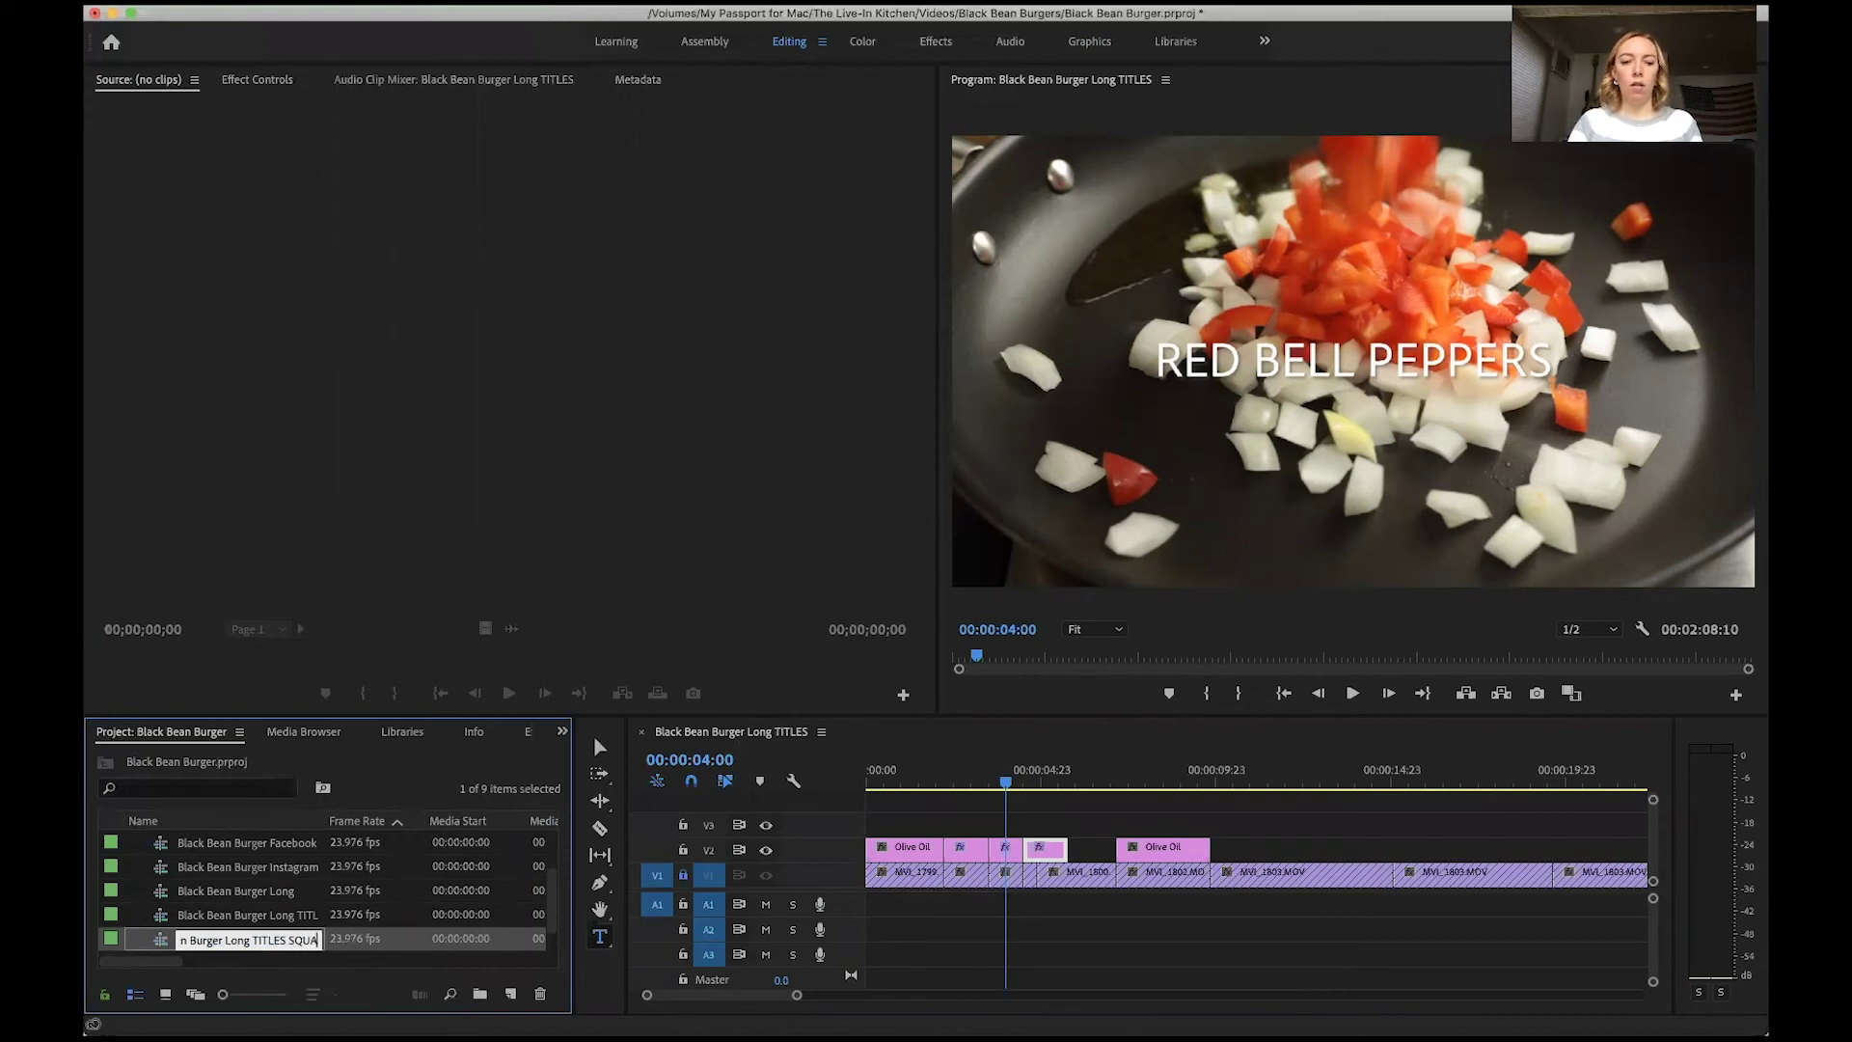
pyautogui.write('Short')
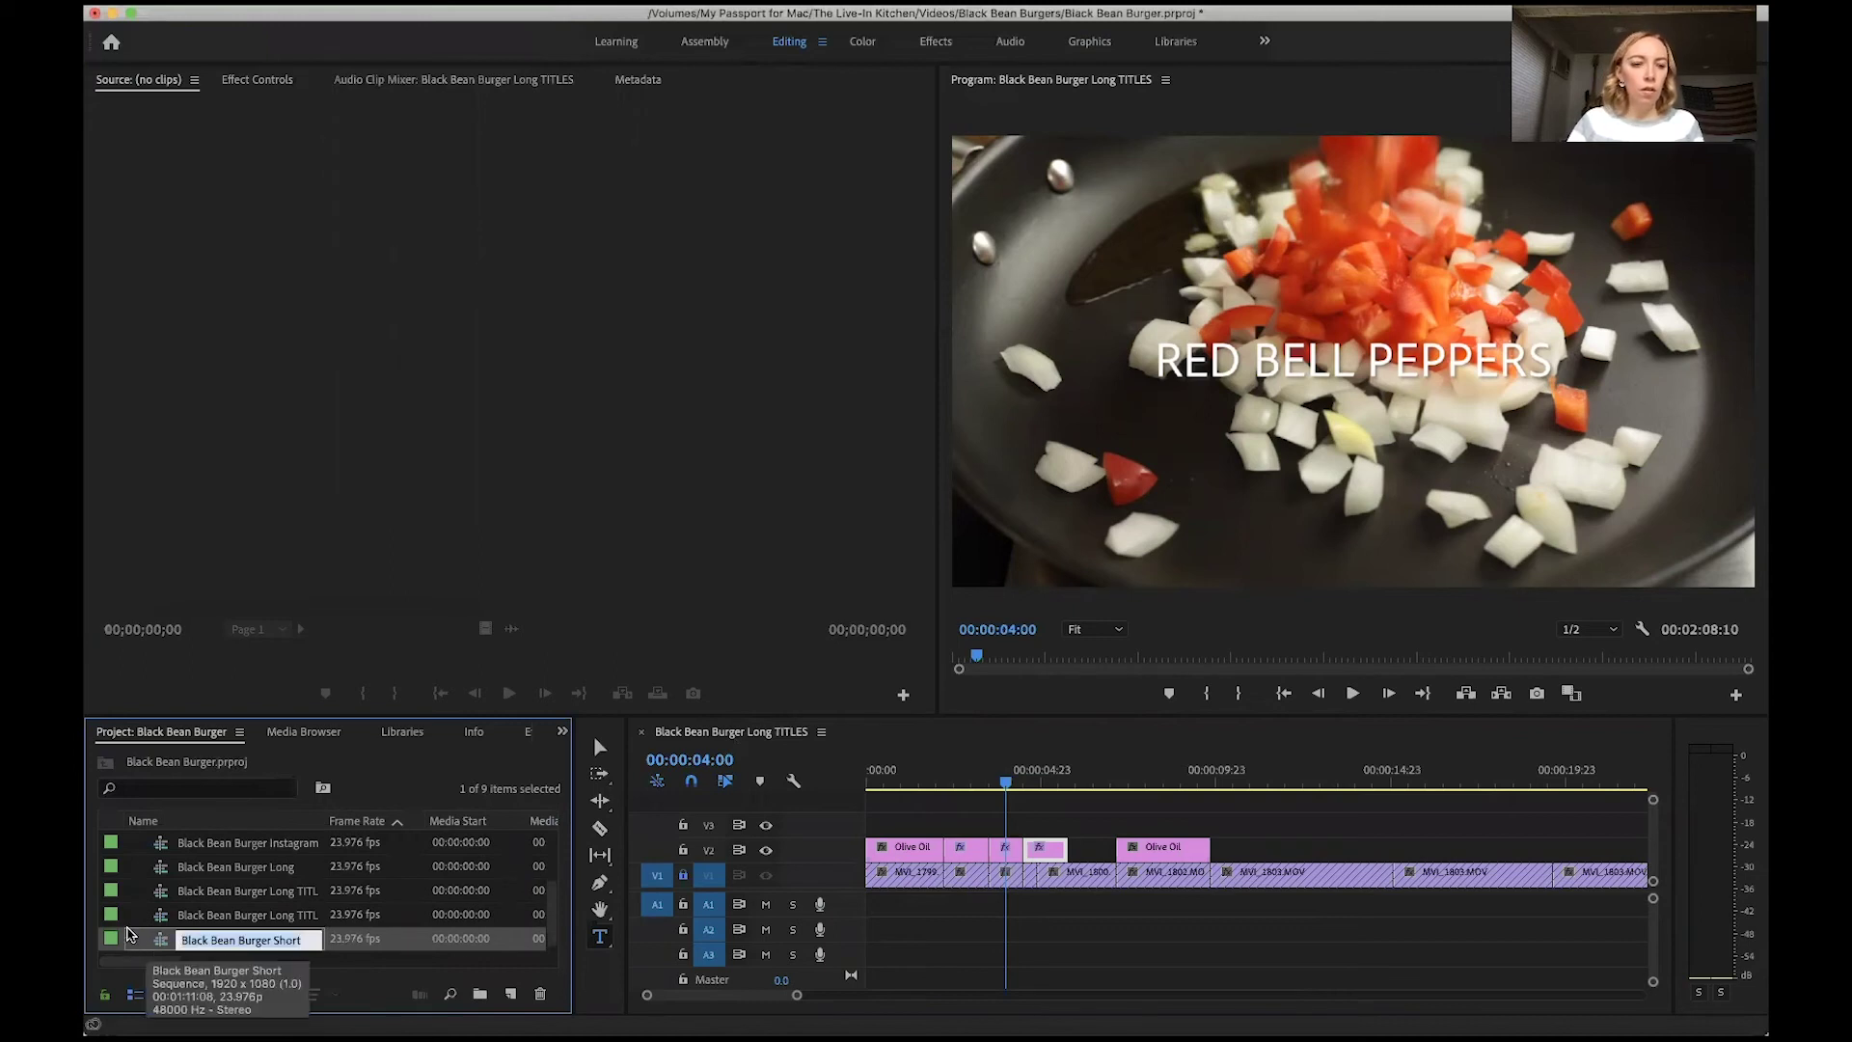
pyautogui.doubleClick(160, 920)
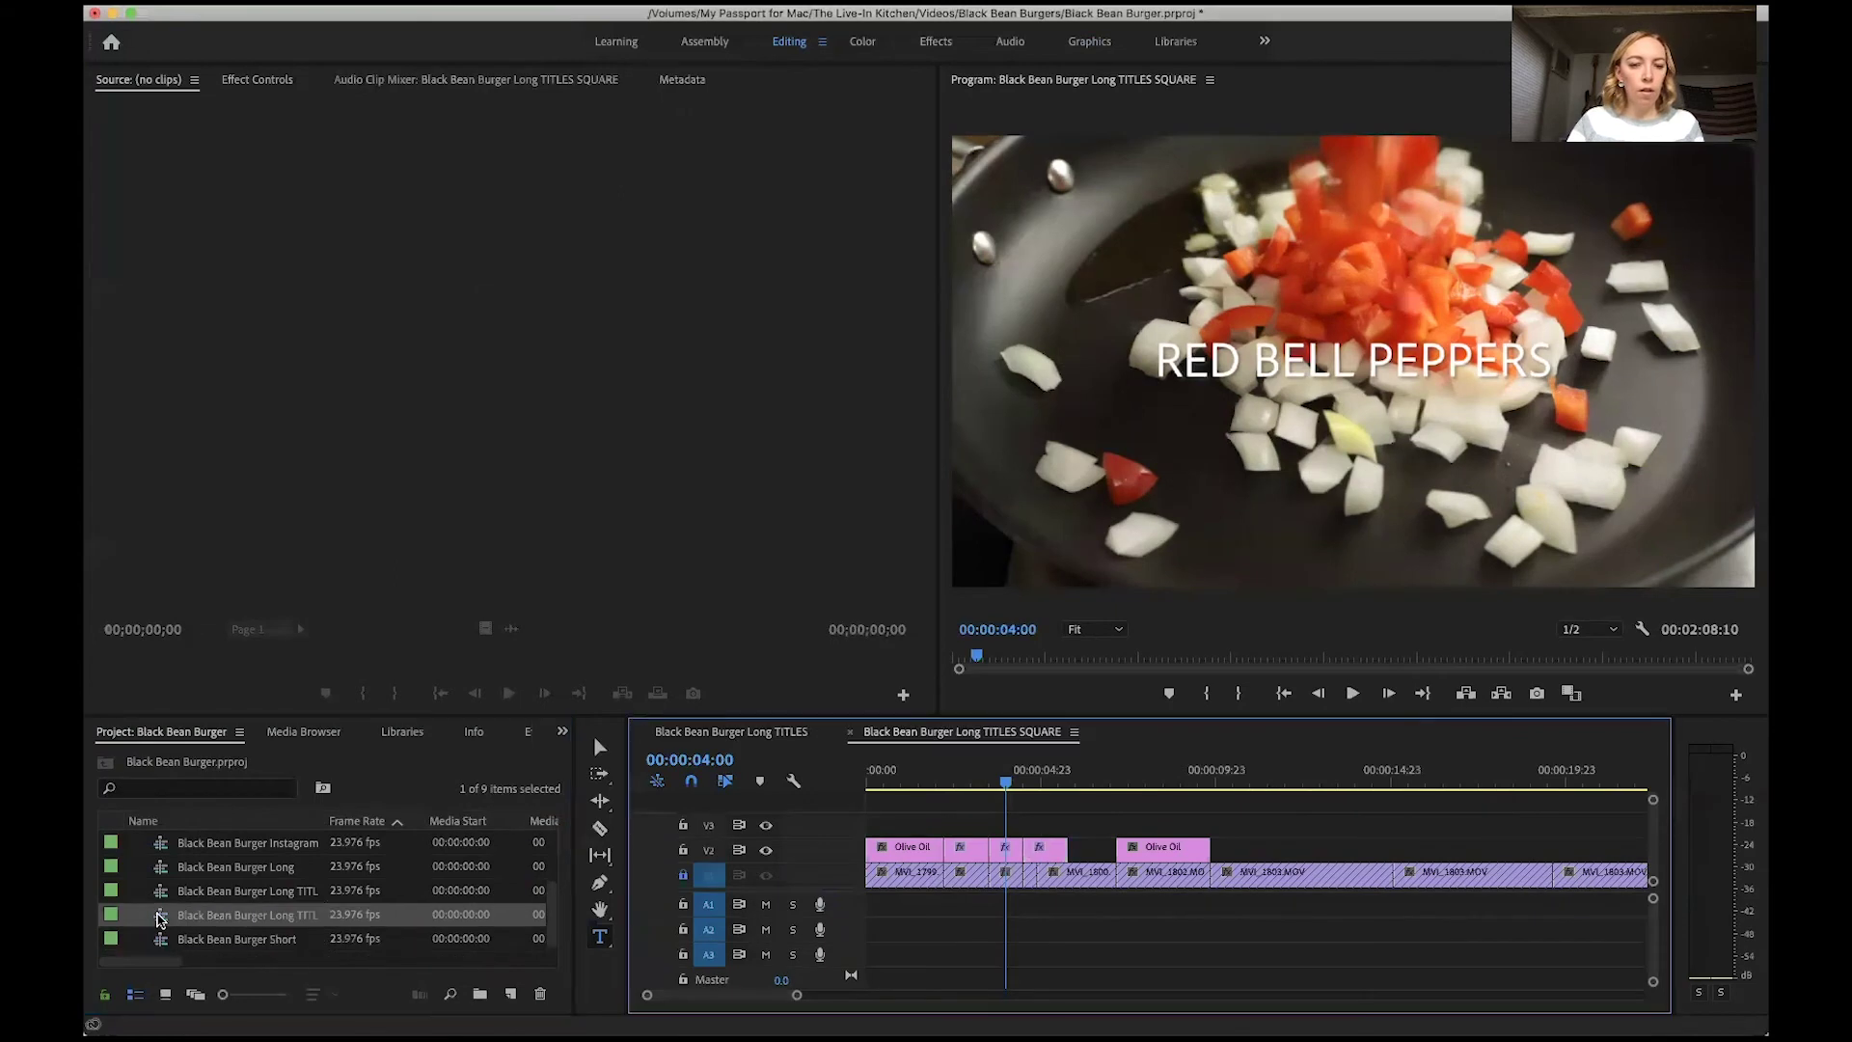
pyautogui.click(162, 919)
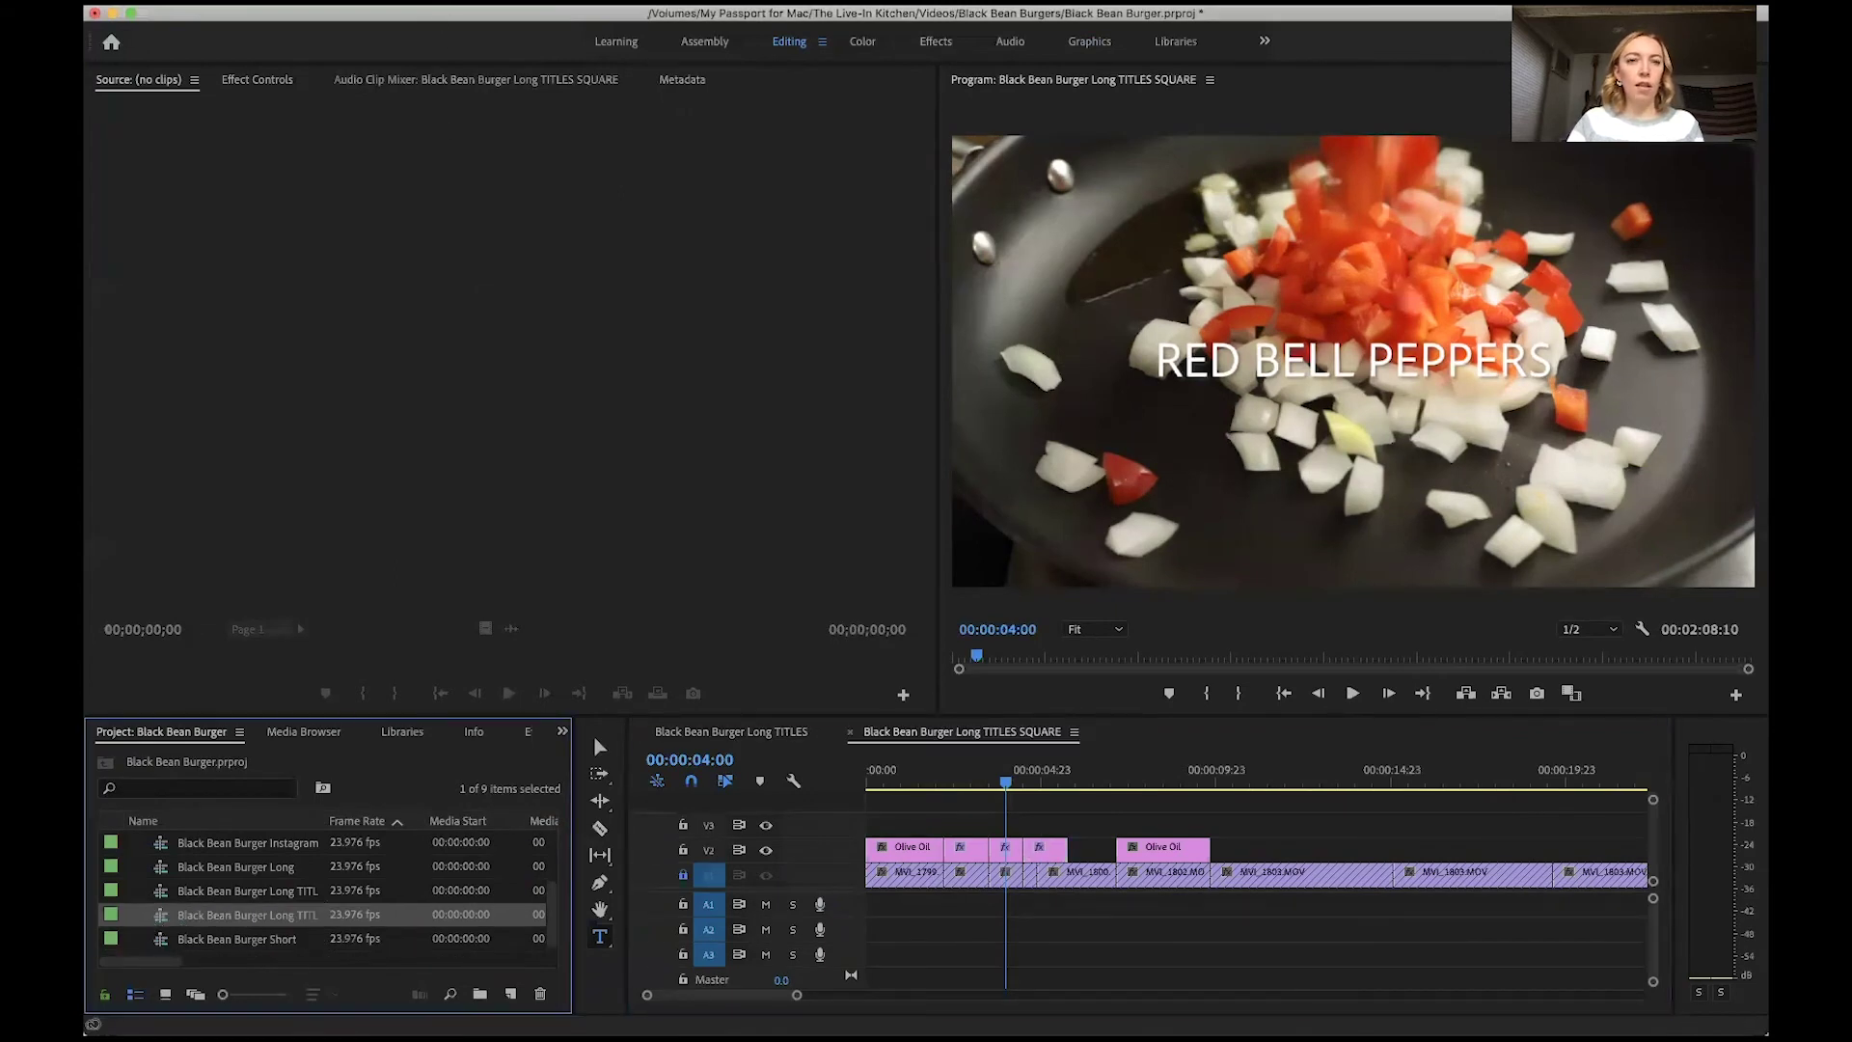
pyautogui.click(385, 3)
# Change the SQUARE sequence's horizontal frame size to 1080, confirm the alert, and preview the square frame
pyautogui.click(434, 15)
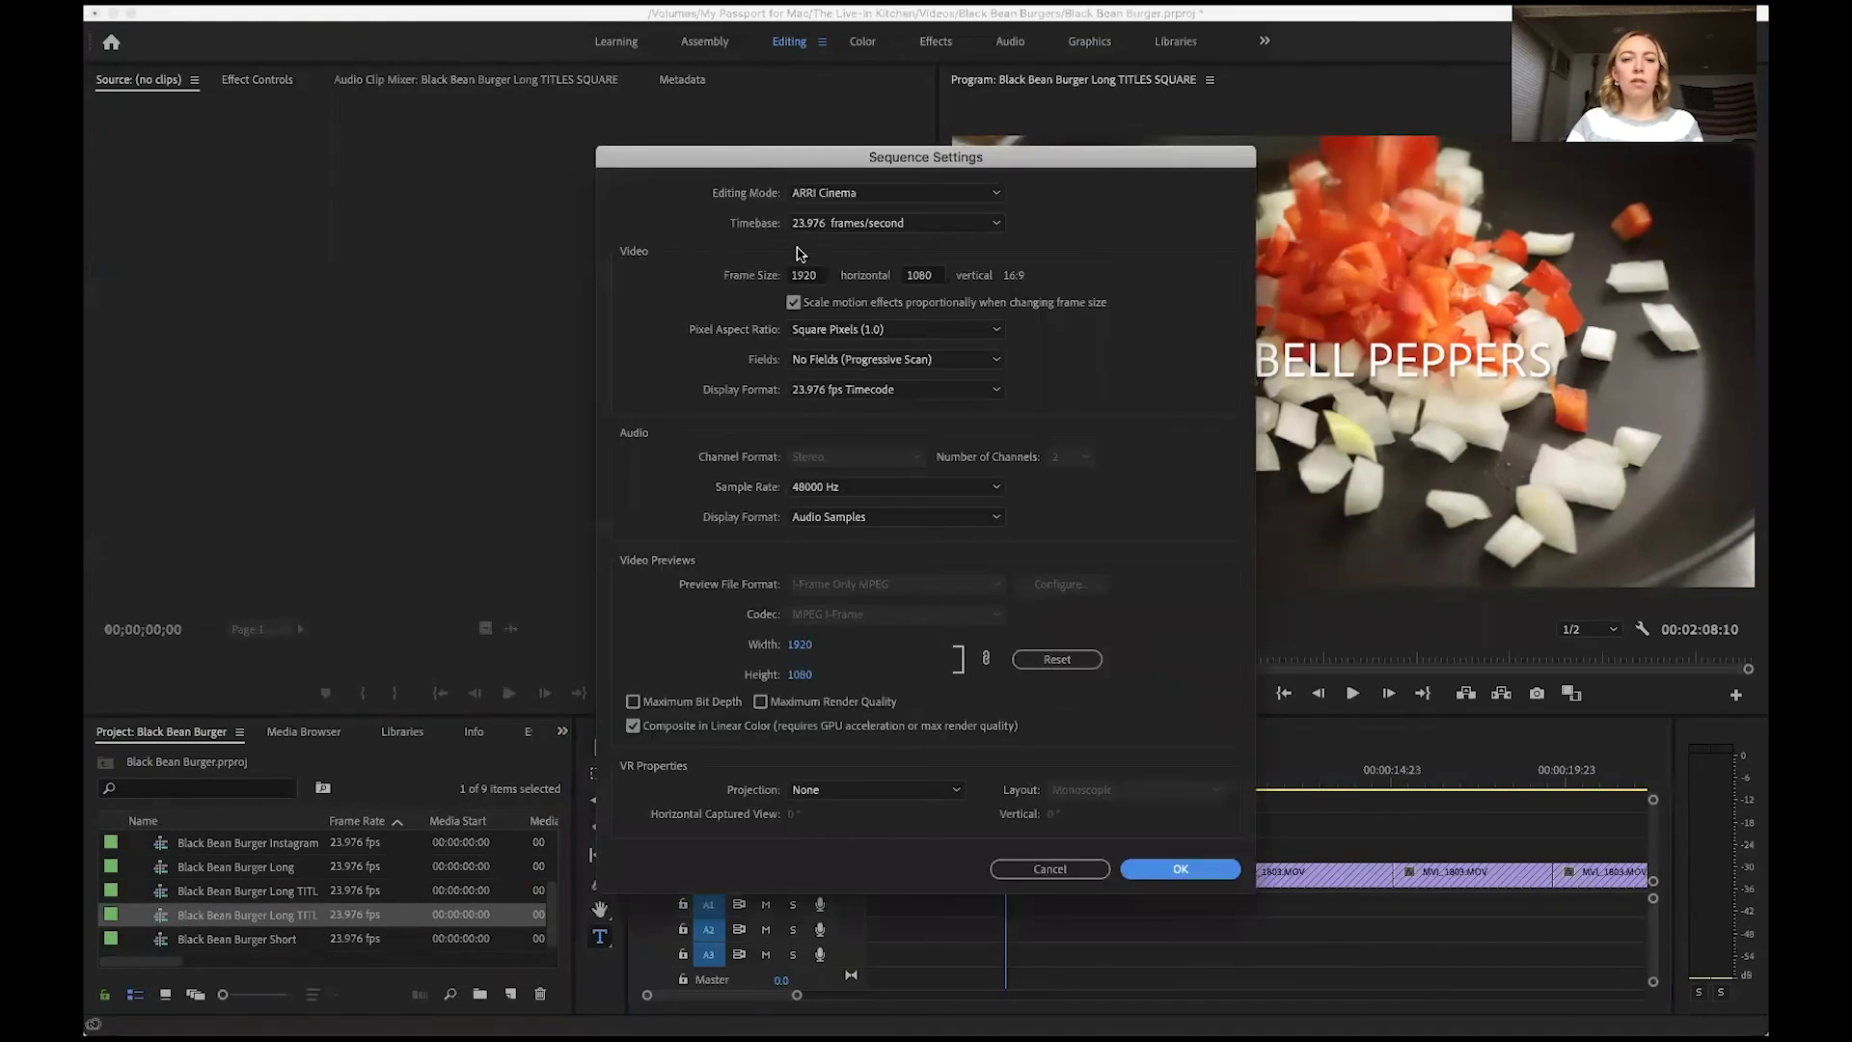
pyautogui.click(813, 277)
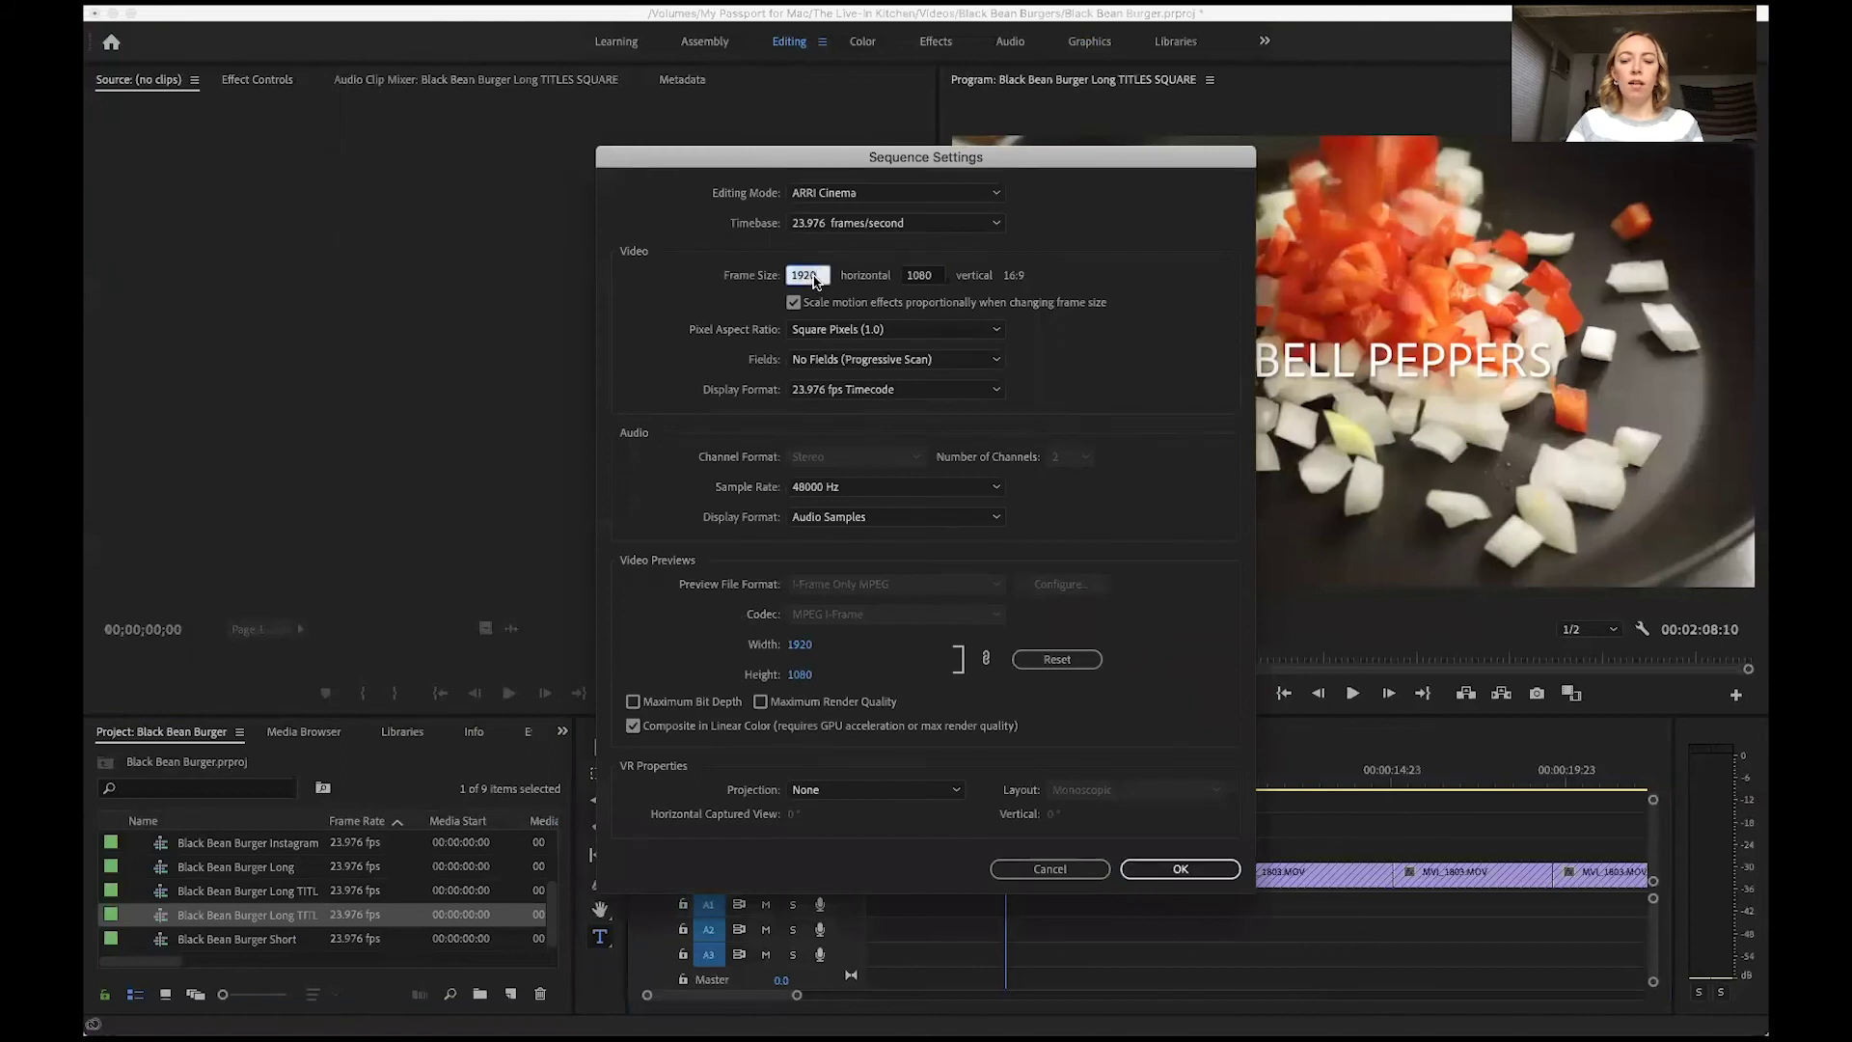
pyautogui.write('1080')
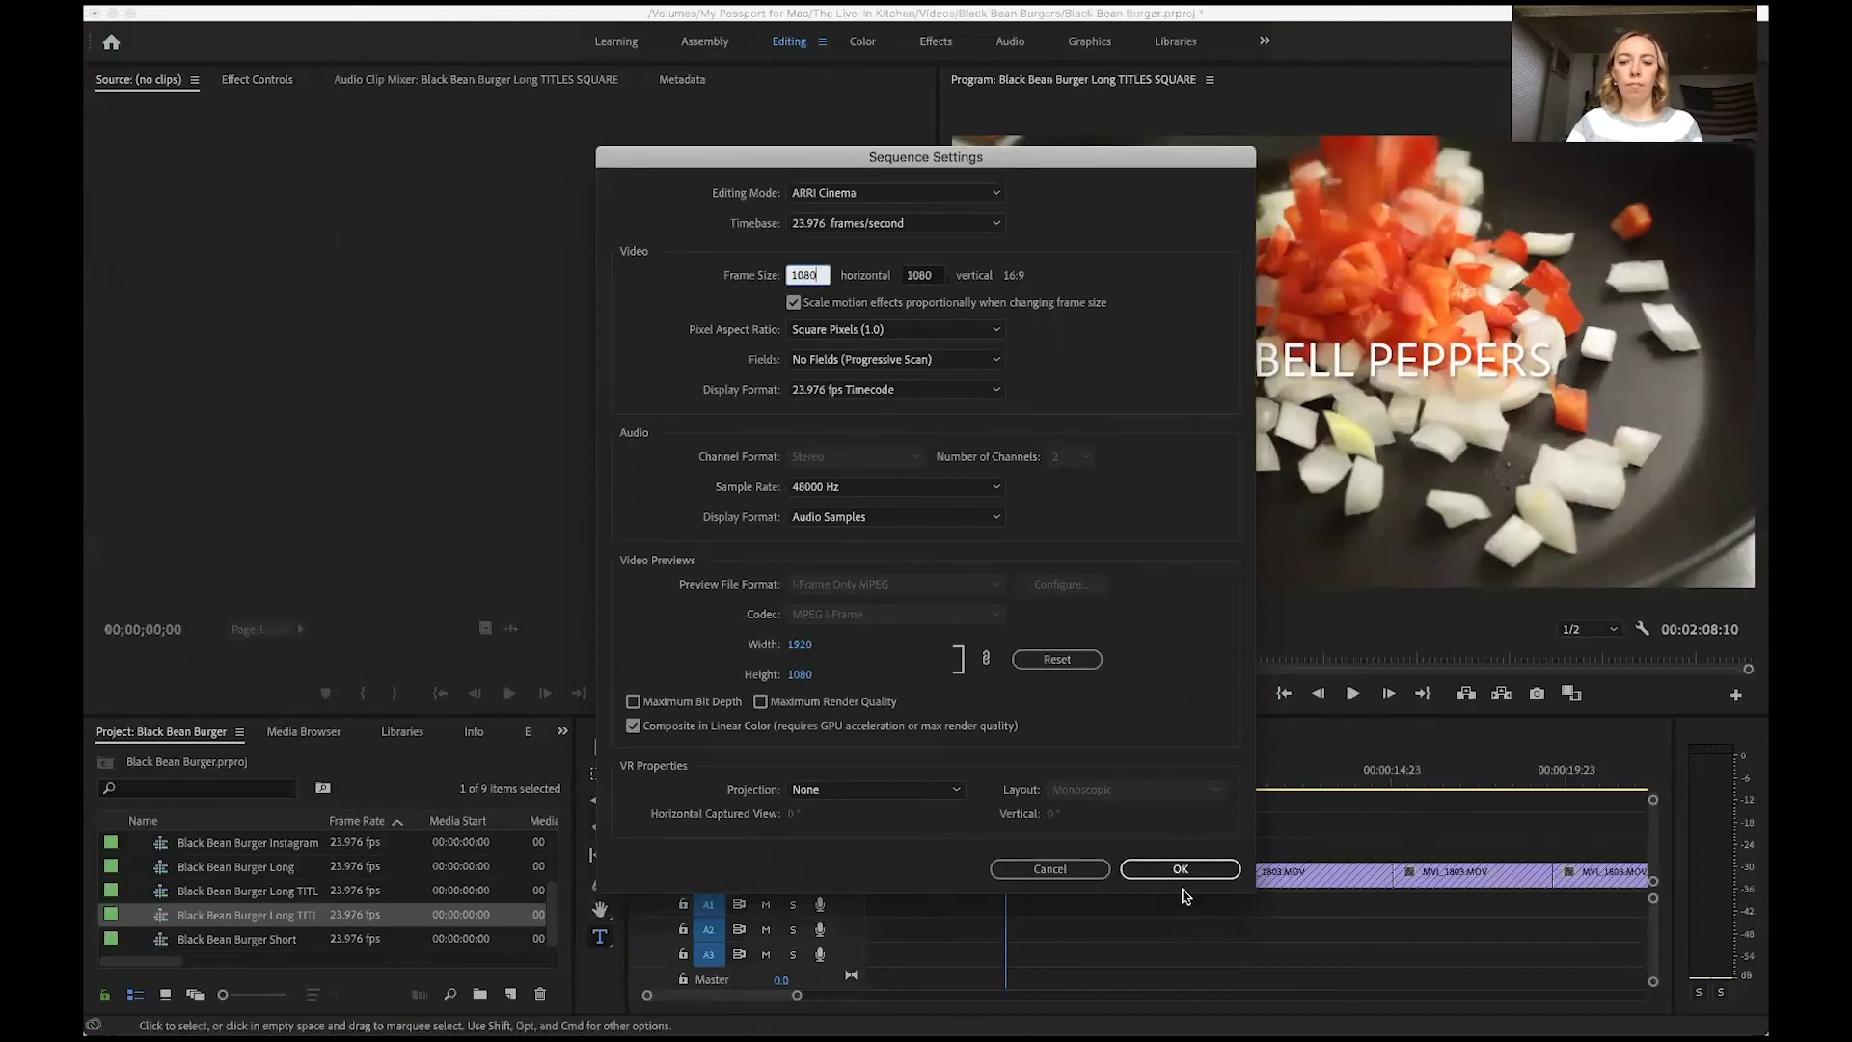
pyautogui.click(1179, 869)
pyautogui.click(1119, 555)
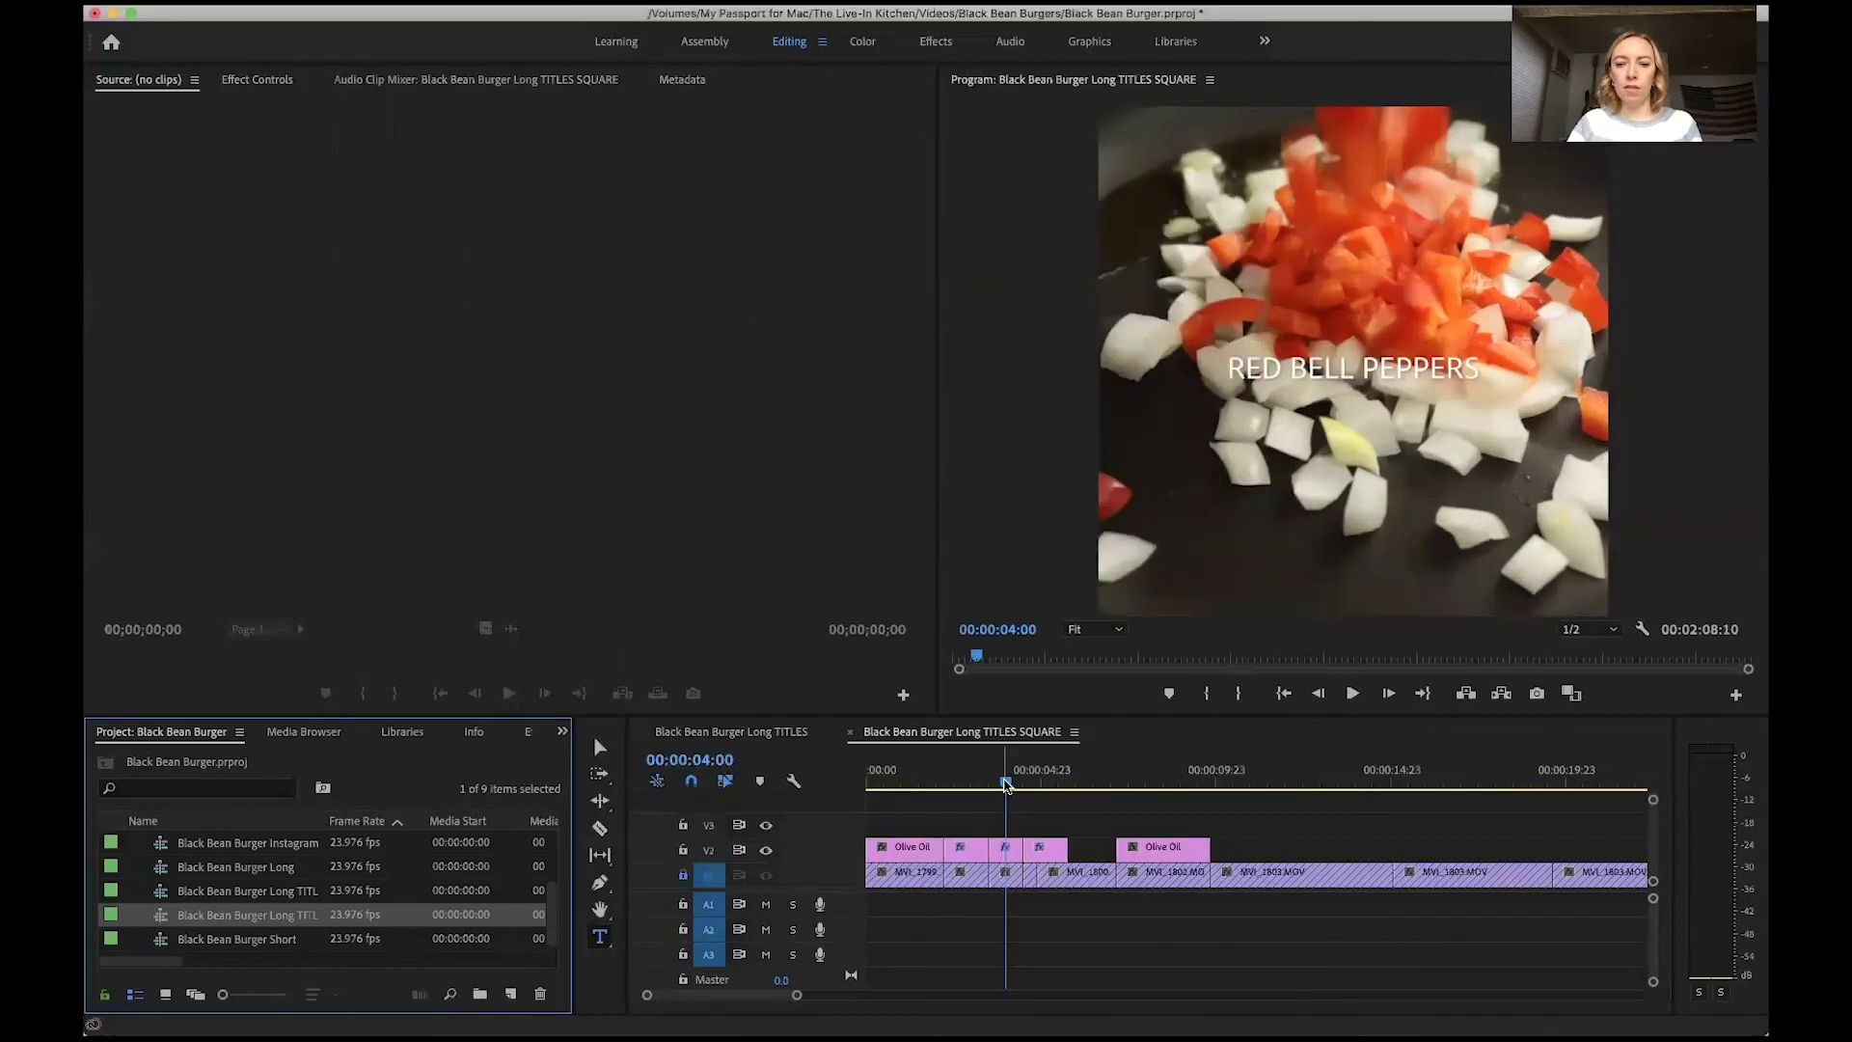
pyautogui.moveTo(1006, 784)
pyautogui.mouseDown()
pyautogui.moveTo(1024, 788)
pyautogui.moveTo(918, 800)
pyautogui.moveTo(997, 806)
pyautogui.mouseUp()
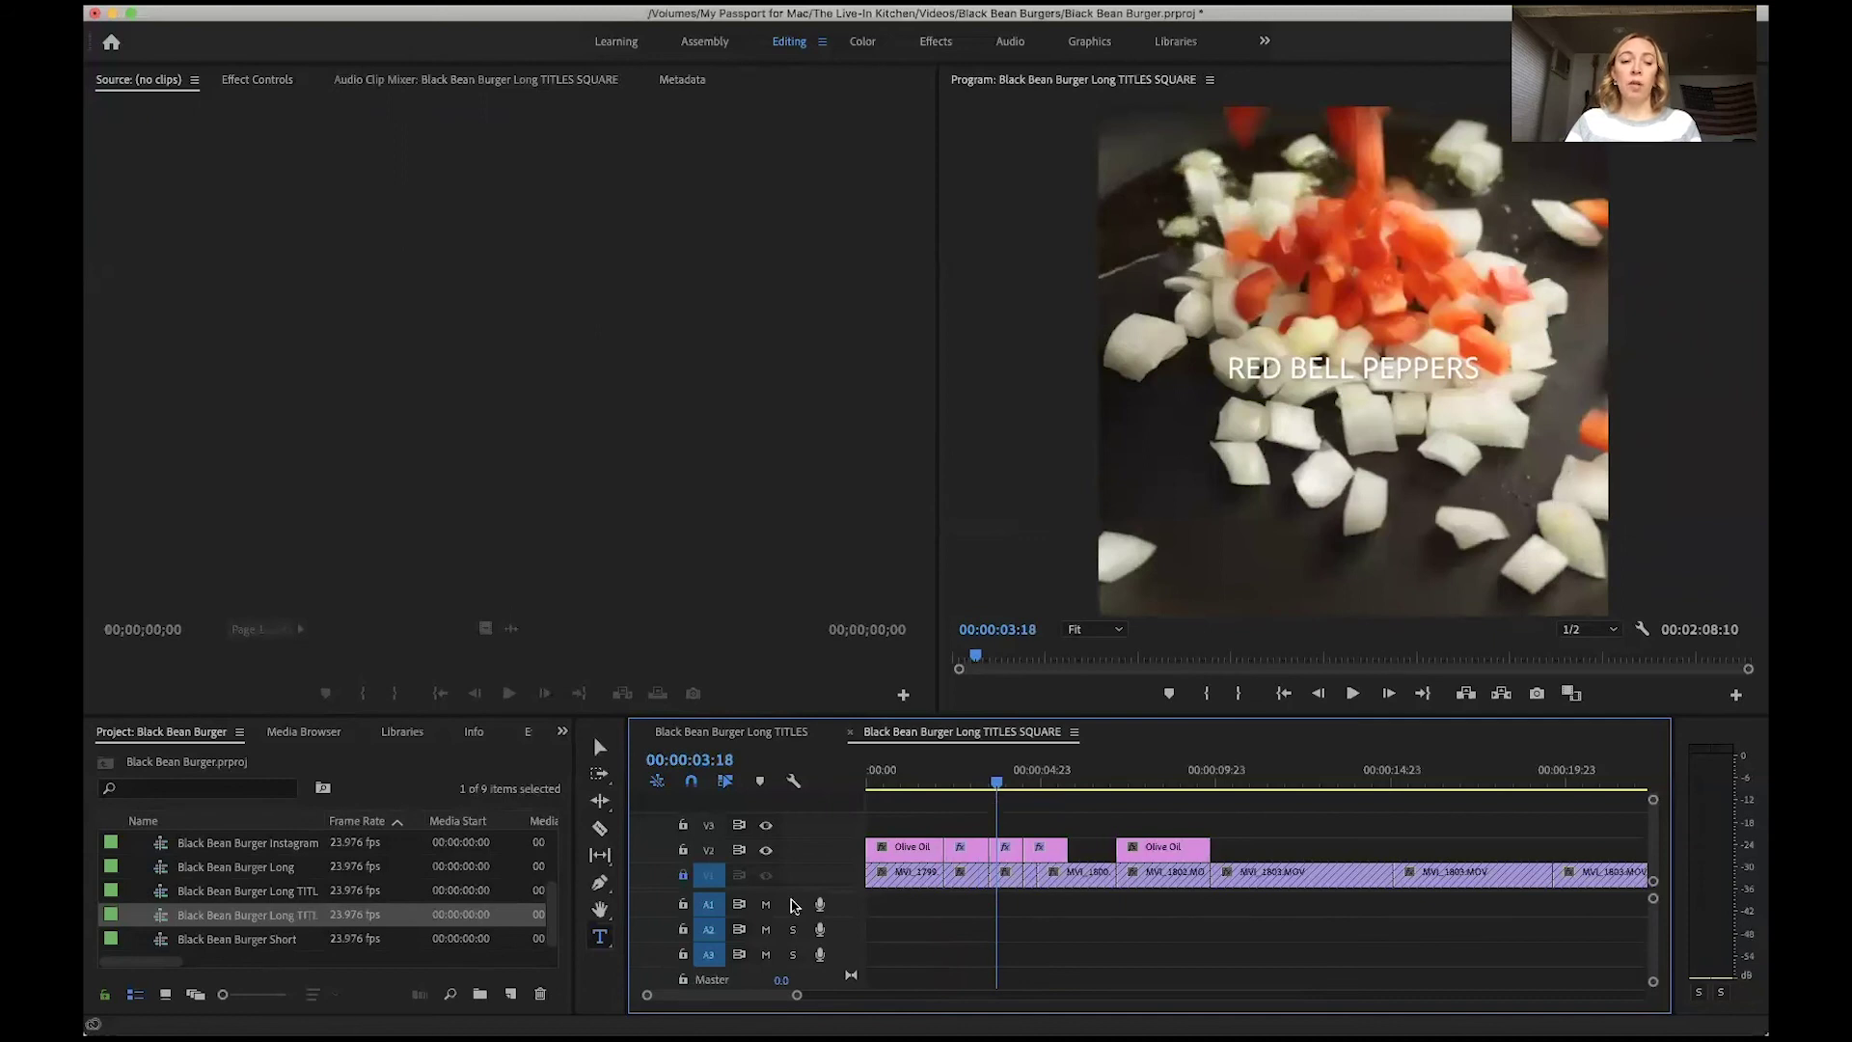
# Move the playhead back to OLIVE OIL and open the Olive Oil title from V2 in the legacy title editor
pyautogui.click(908, 778)
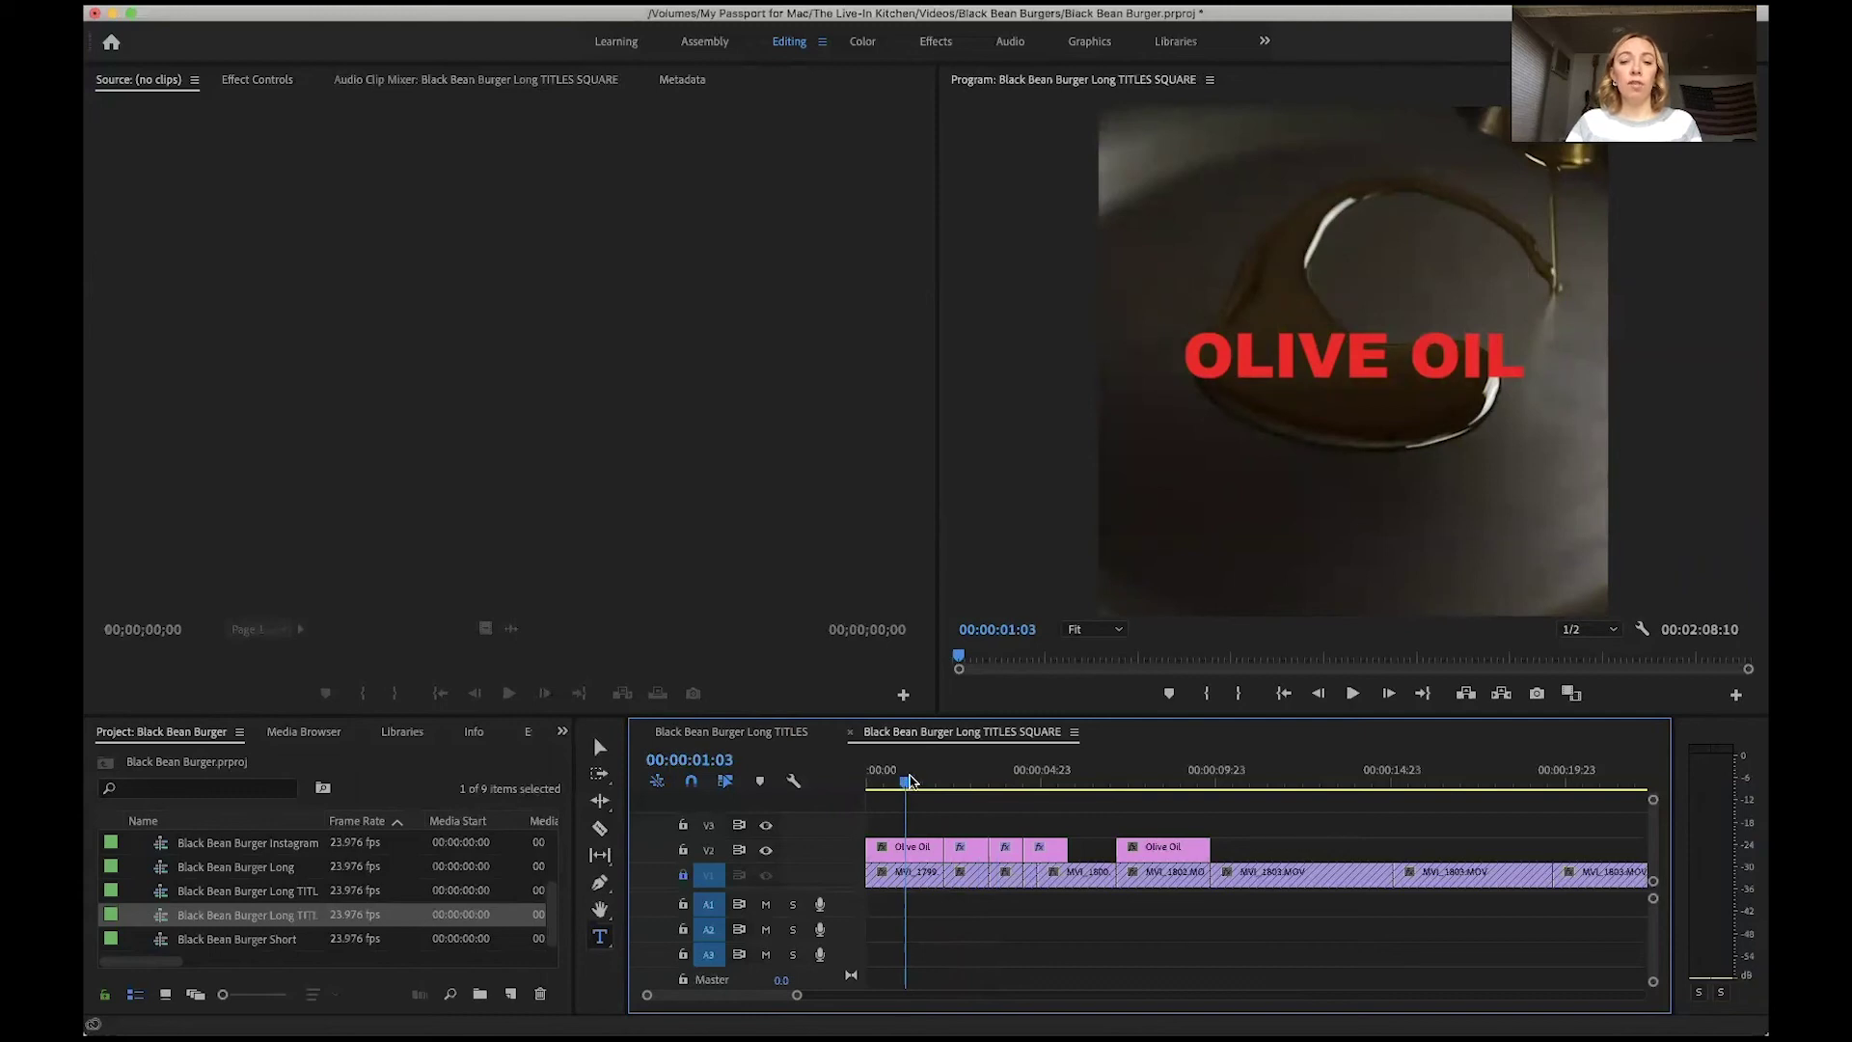
pyautogui.click(910, 781)
pyautogui.scroll(4, 186, 872)
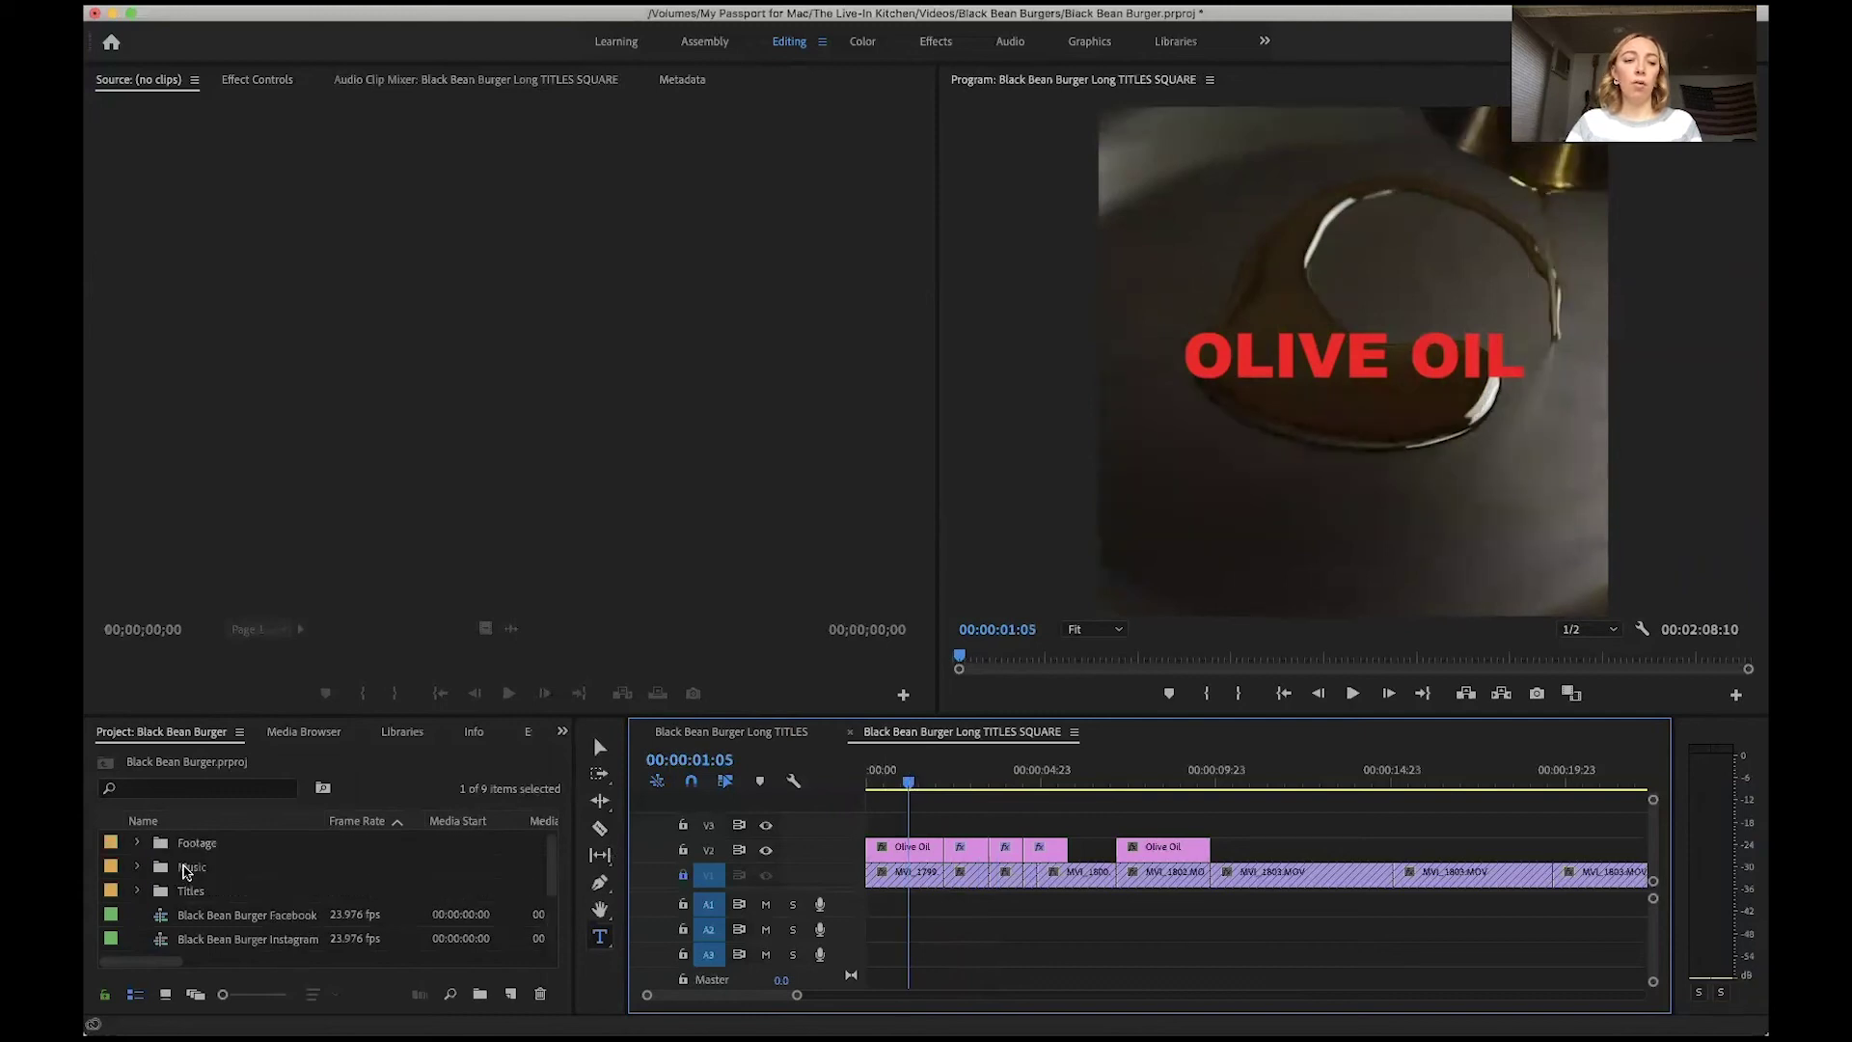
pyautogui.click(136, 891)
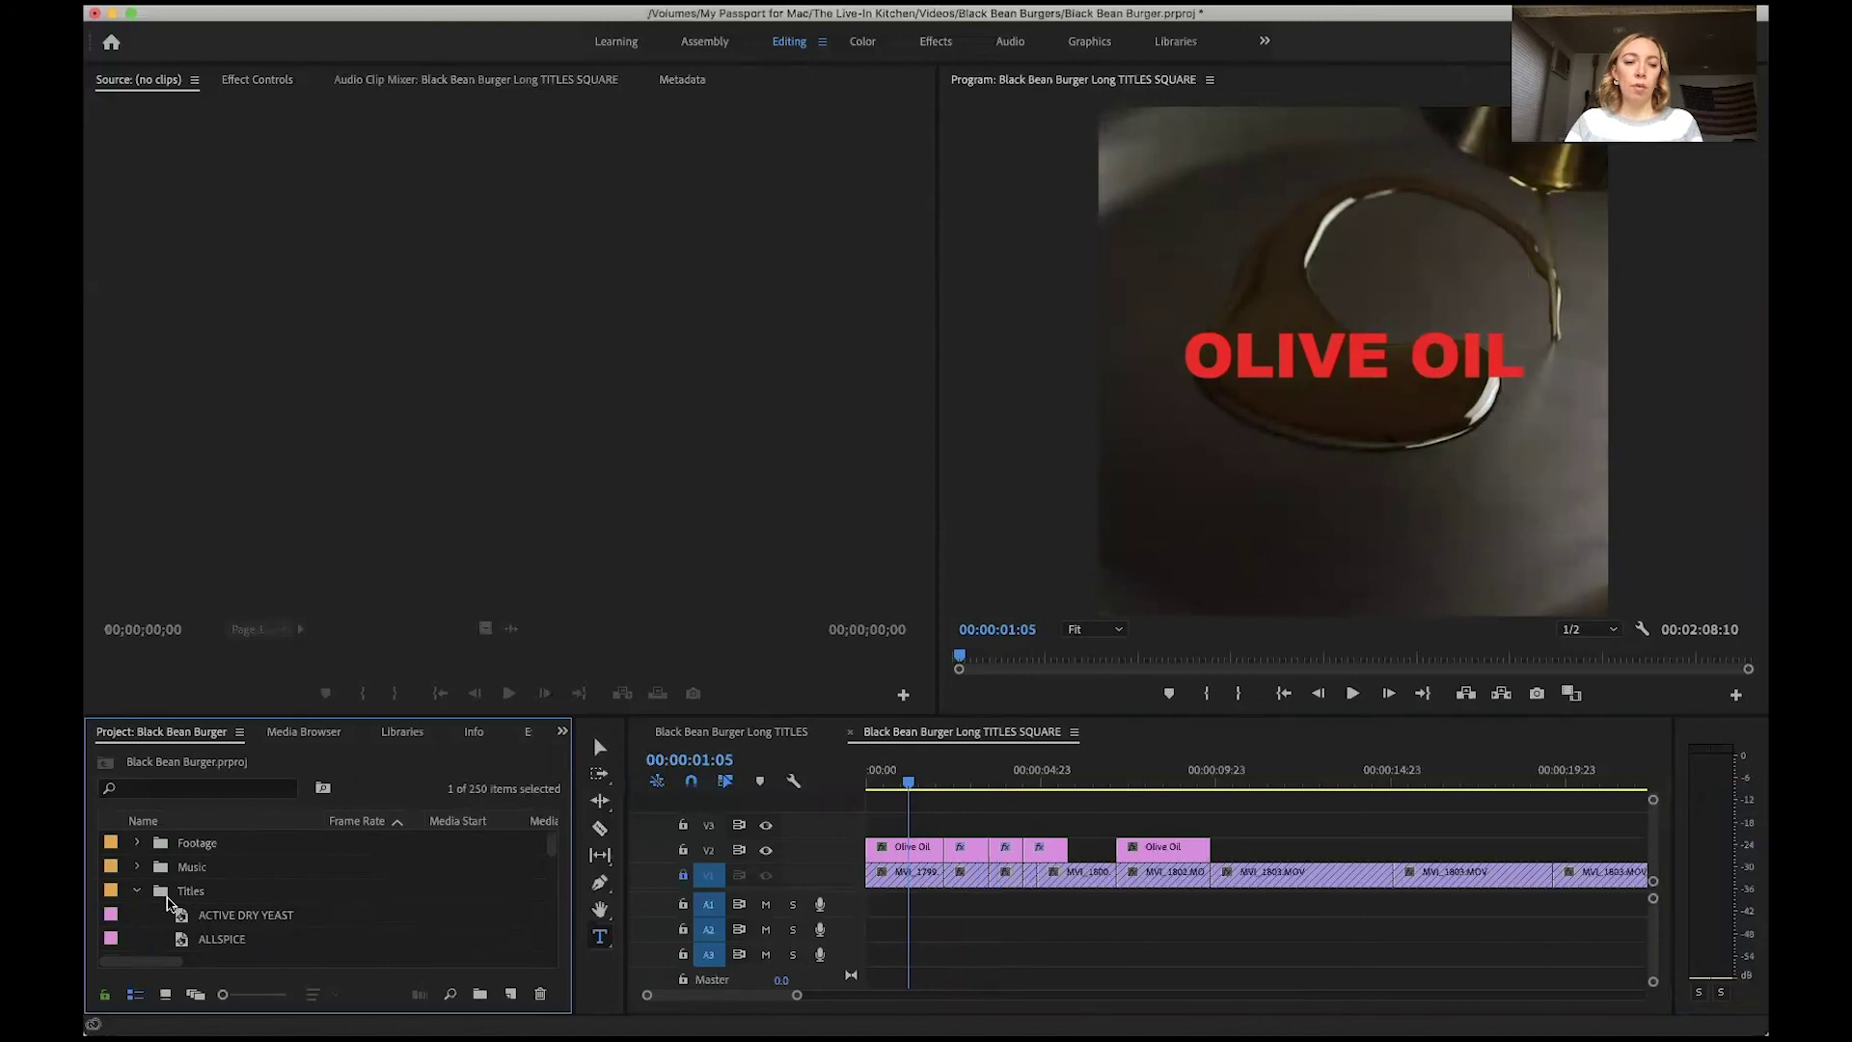
pyautogui.scroll(-3, 221, 905)
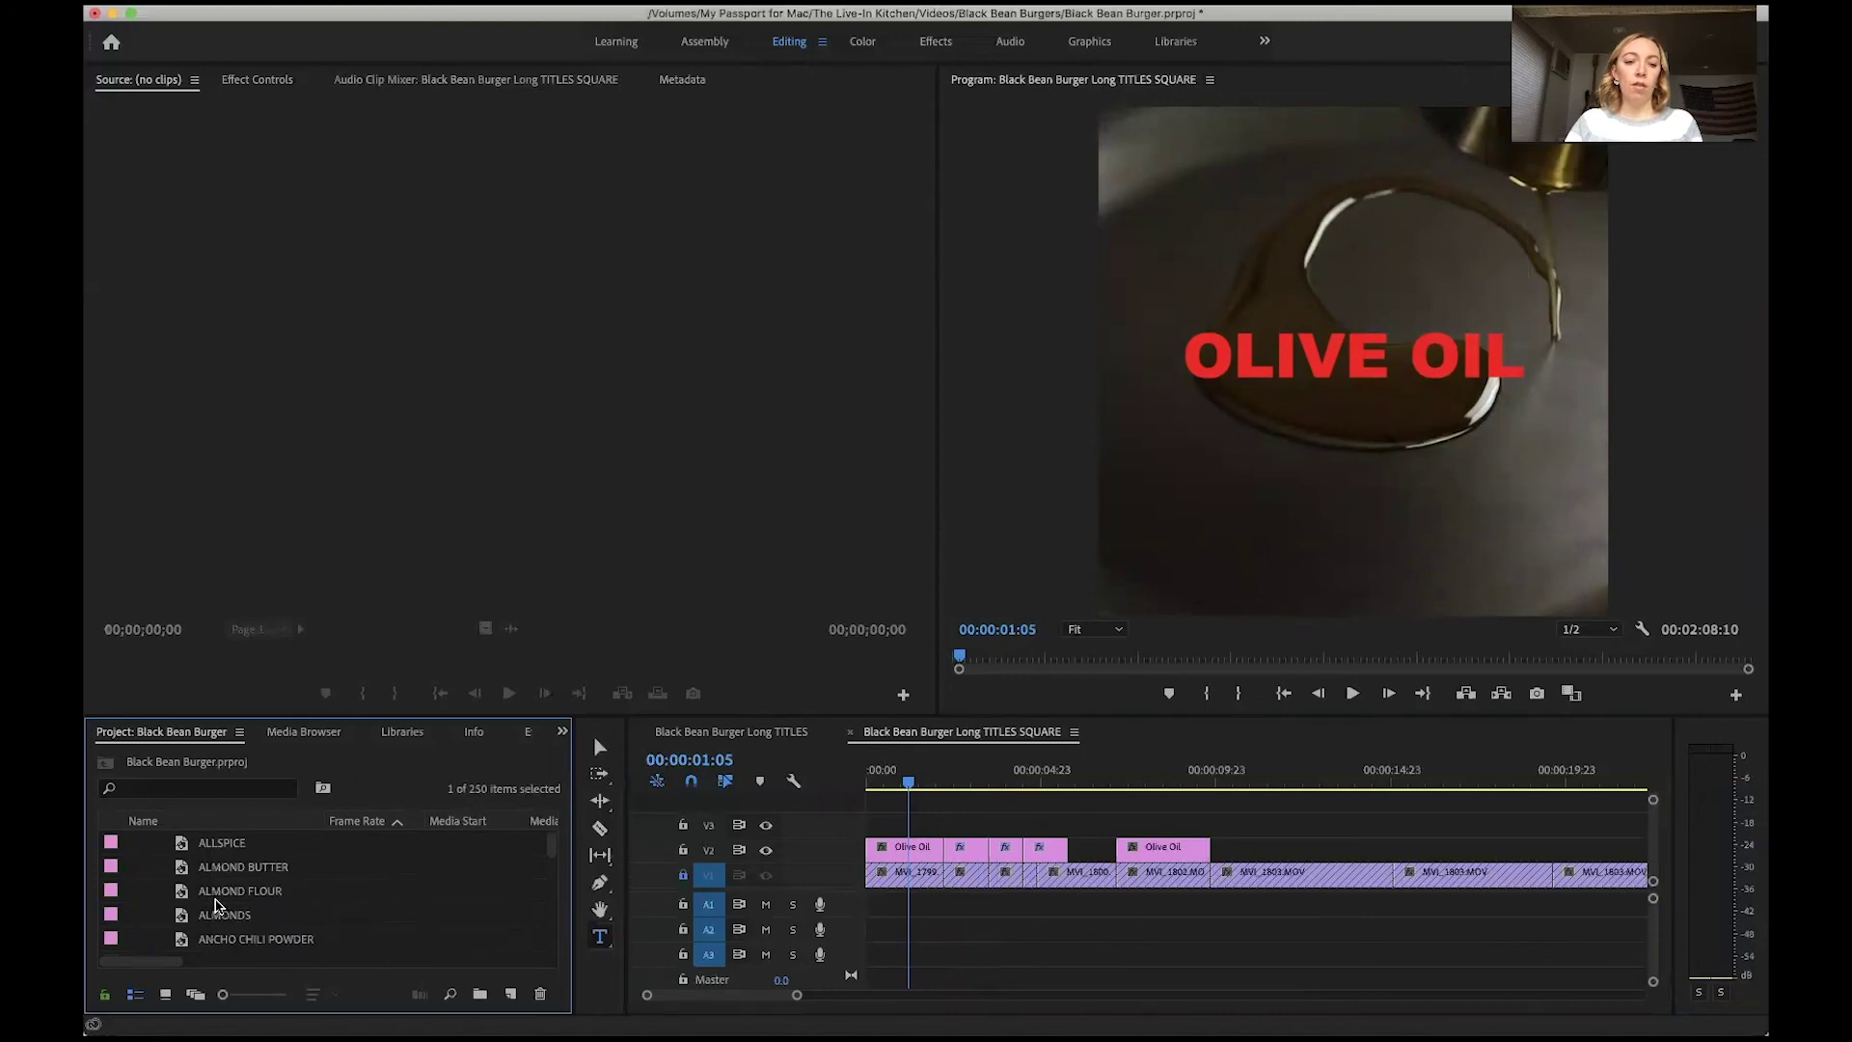
pyautogui.scroll(3, 218, 905)
pyautogui.click(136, 891)
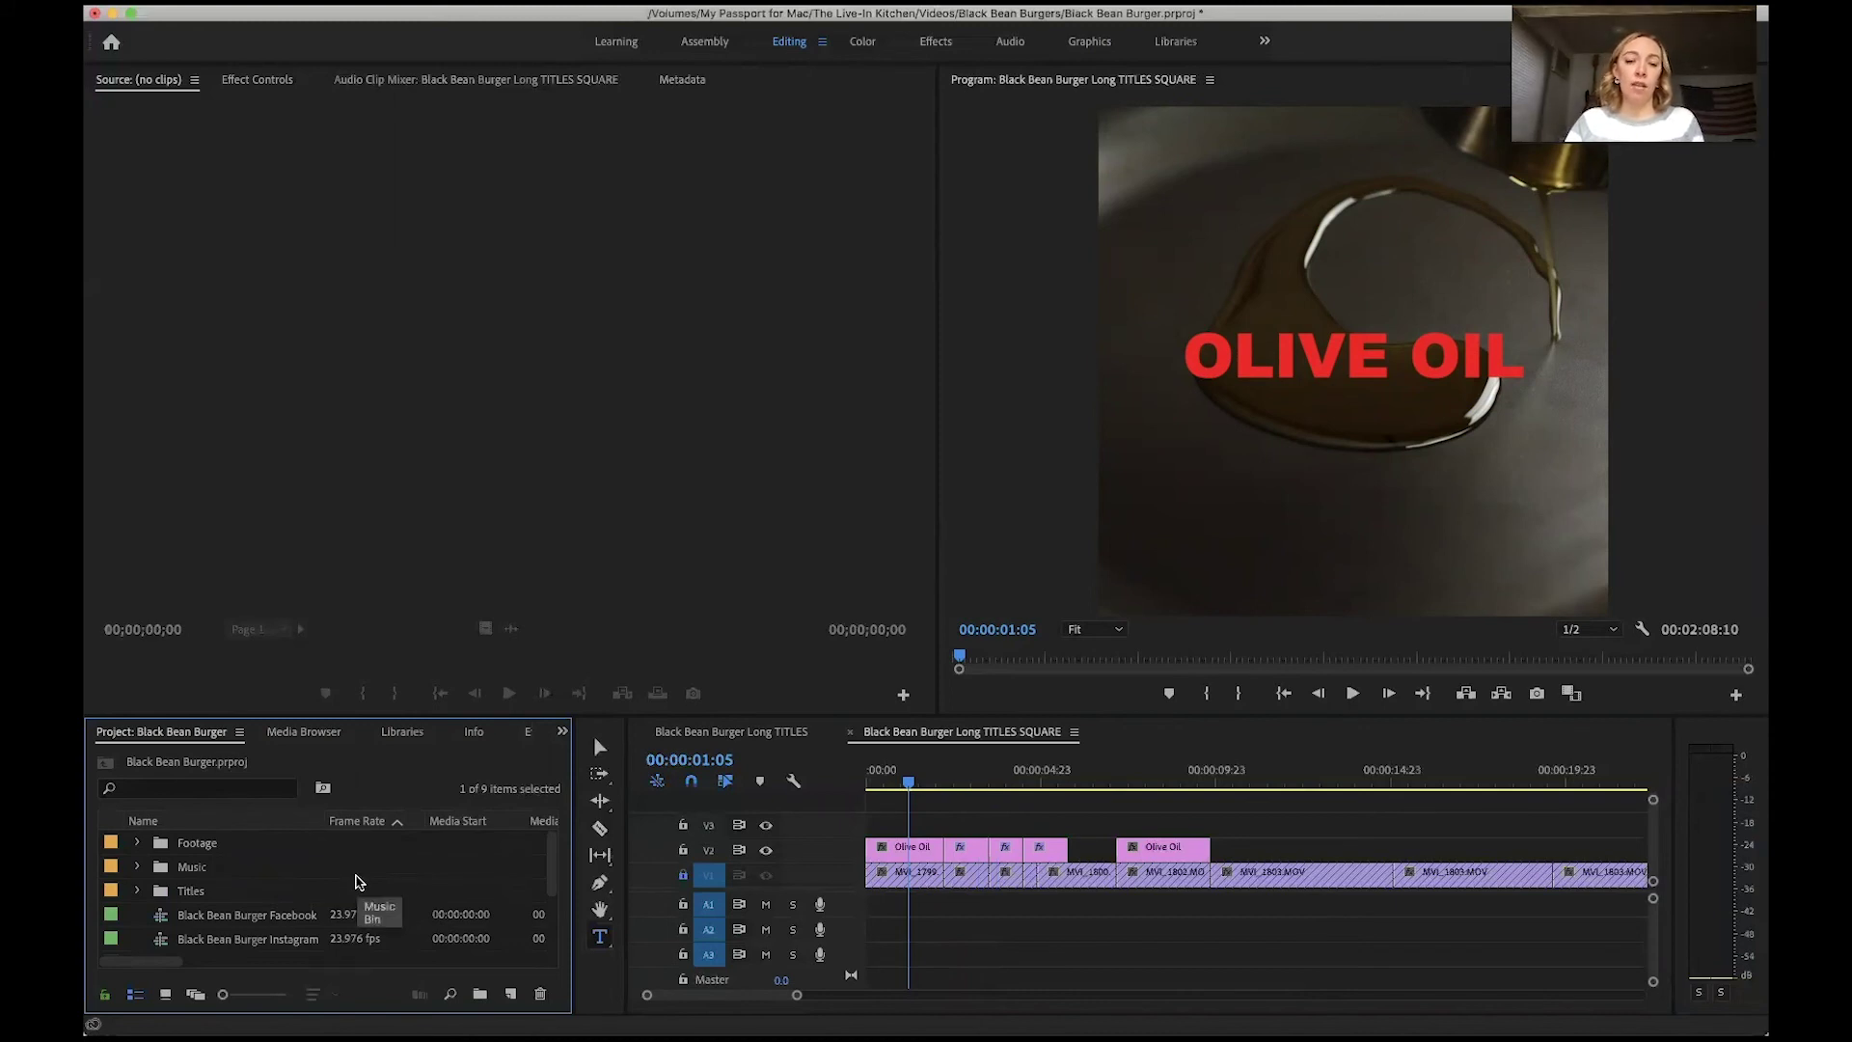
pyautogui.doubleClick(897, 857)
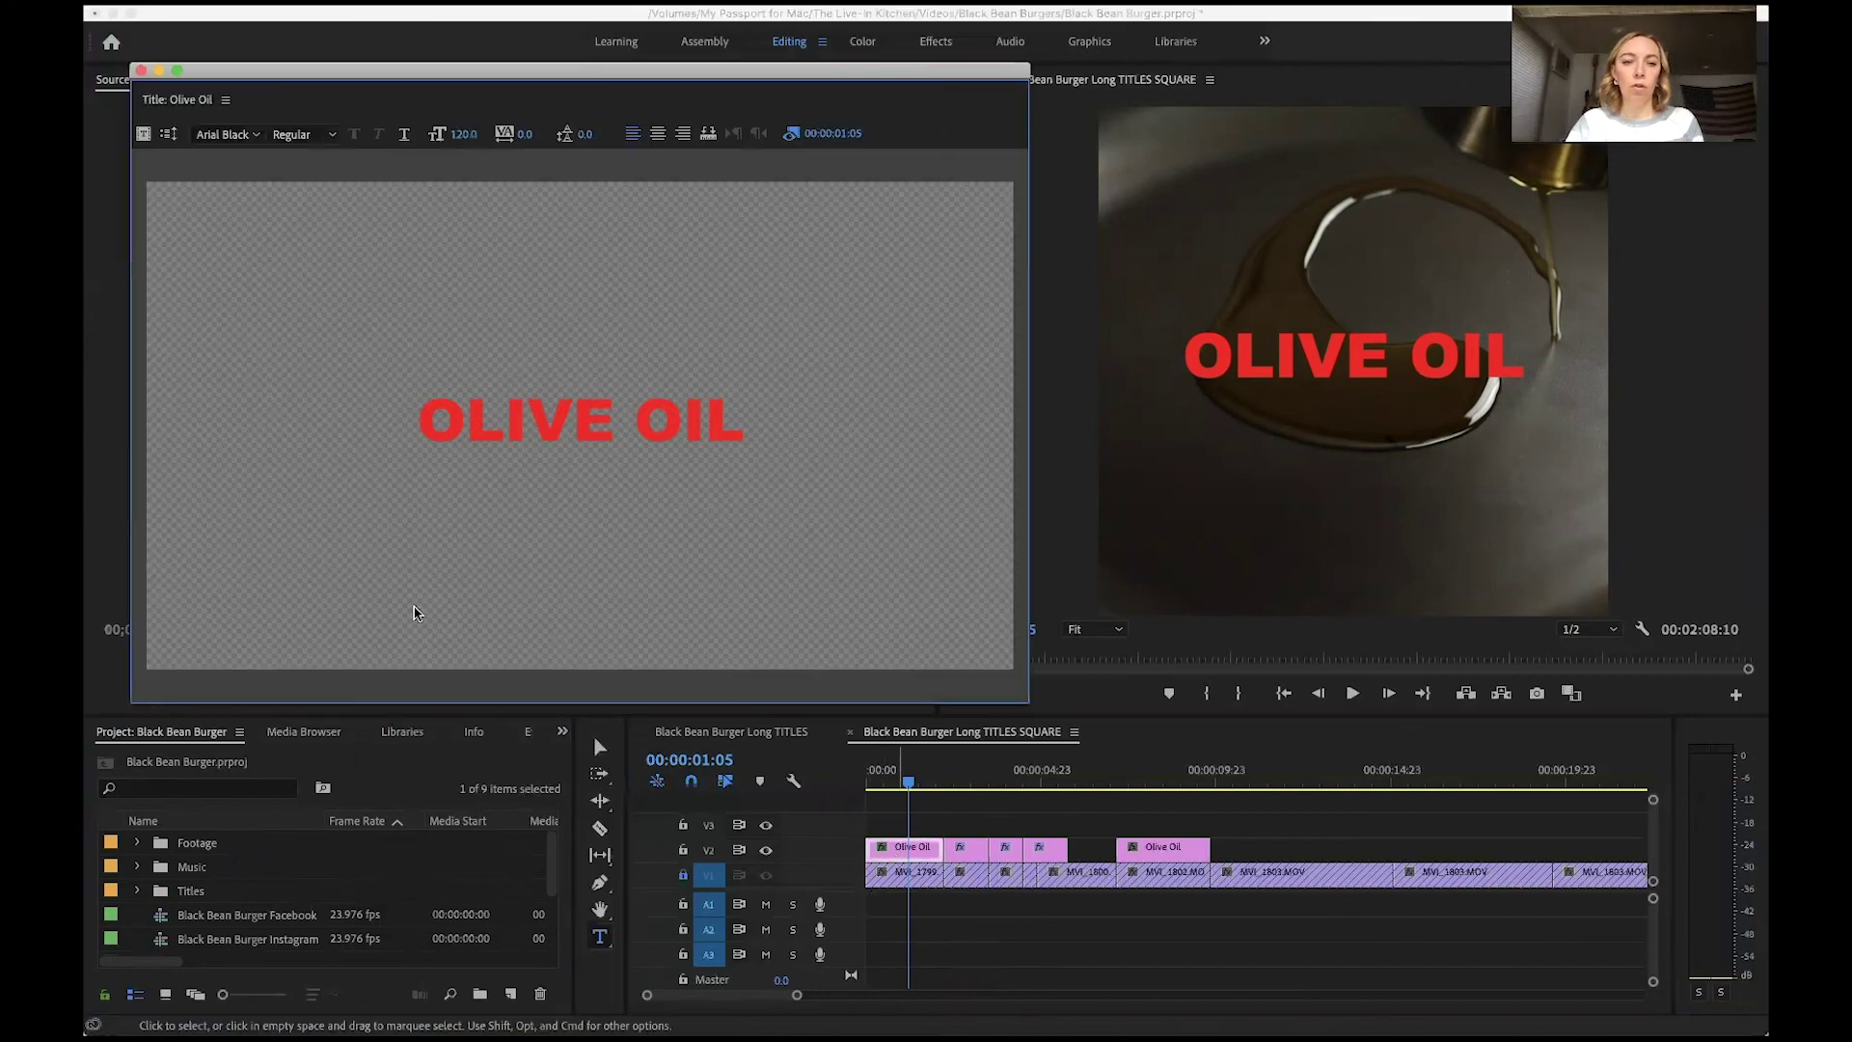